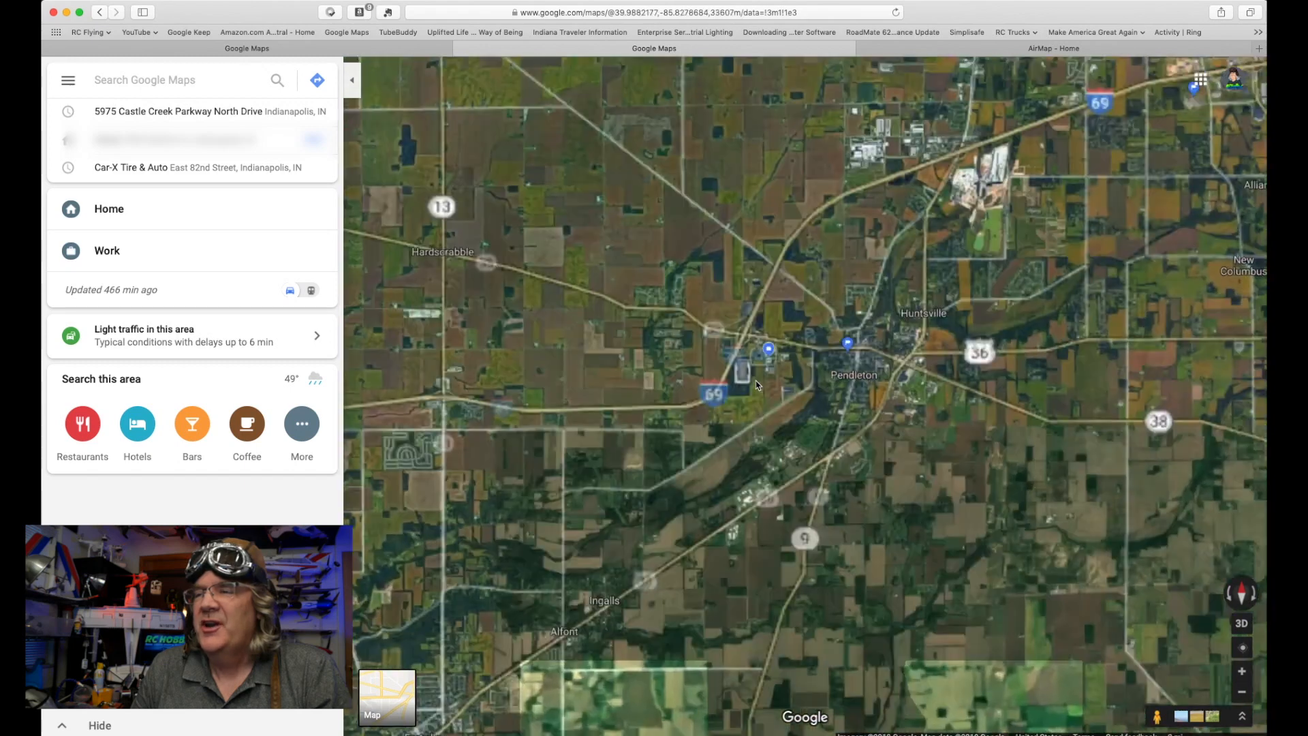
# Examine the satellite view of the area west of Pendleton, around Pioneer Trce, S Heritage Way and the surrounding fields.
pyautogui.scroll(4, 757, 385)
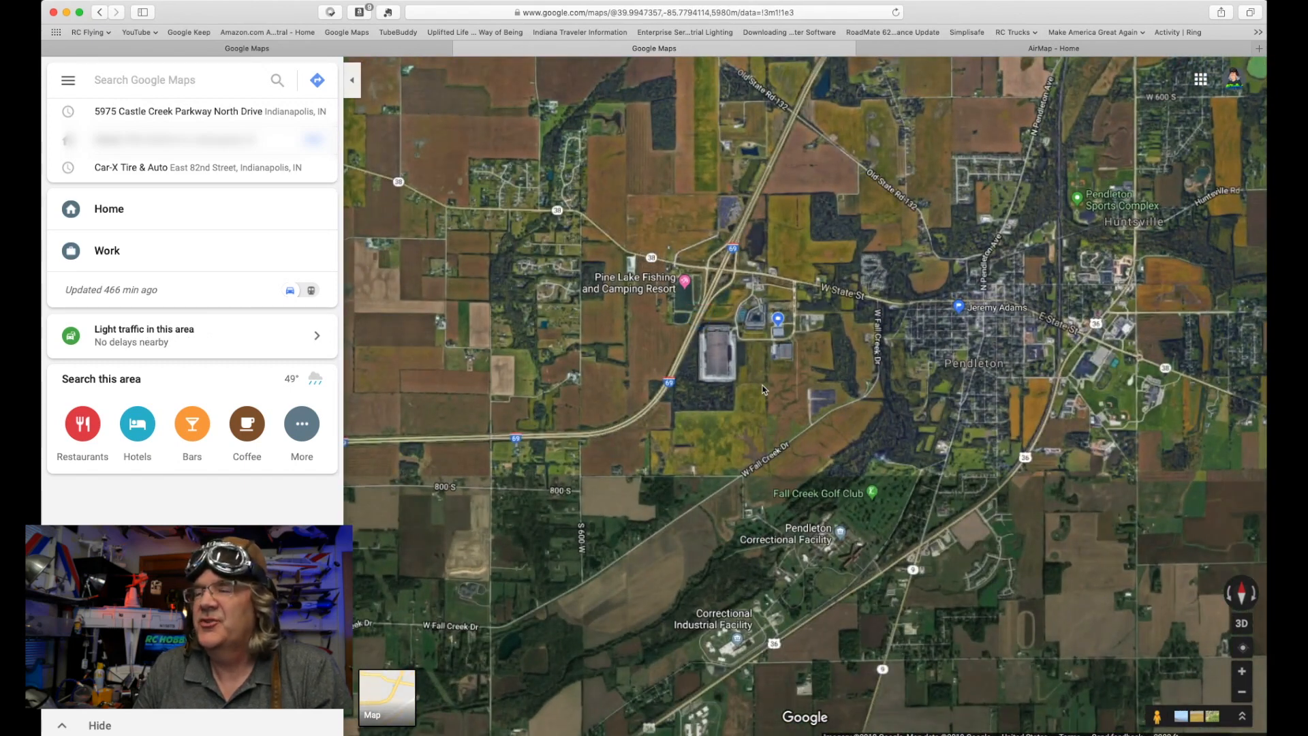
pyautogui.scroll(5, 763, 387)
pyautogui.scroll(-1, 770, 374)
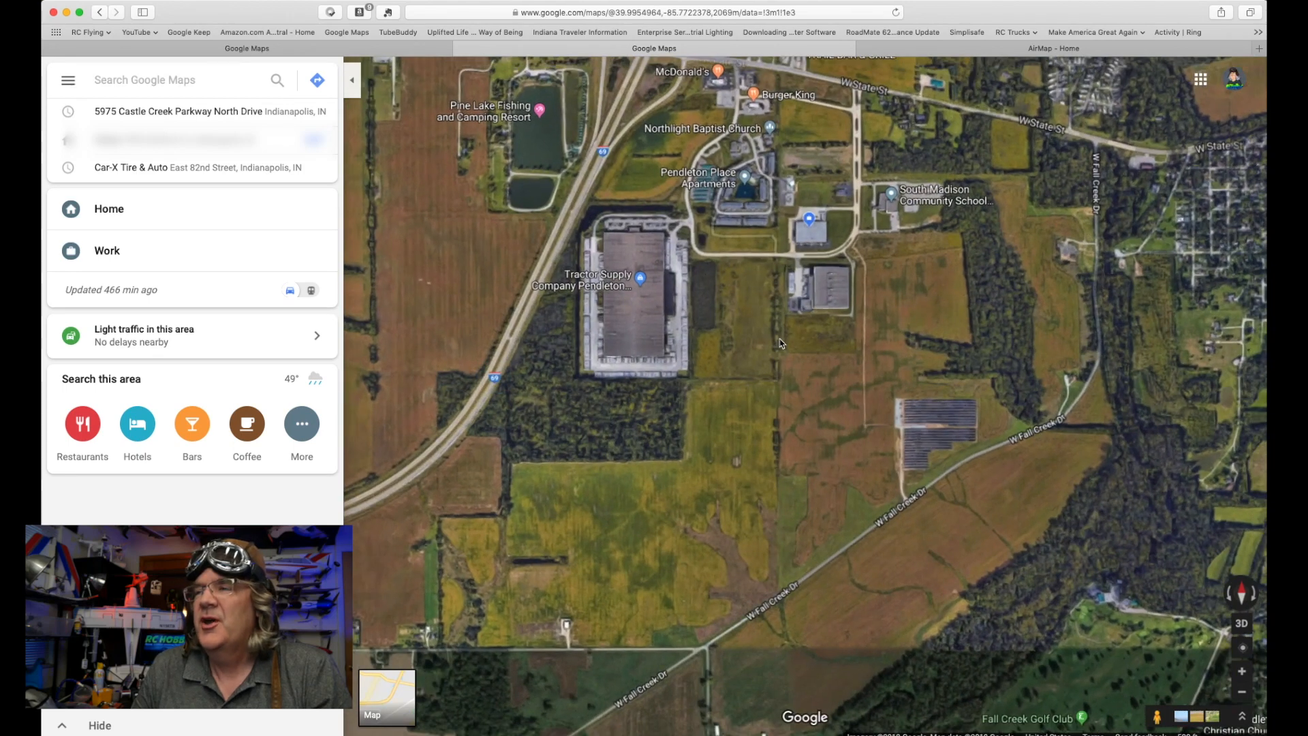
pyautogui.moveTo(783, 346); pyautogui.dragTo(624, 461)
pyautogui.scroll(2, 623, 461)
pyautogui.scroll(3, 624, 462)
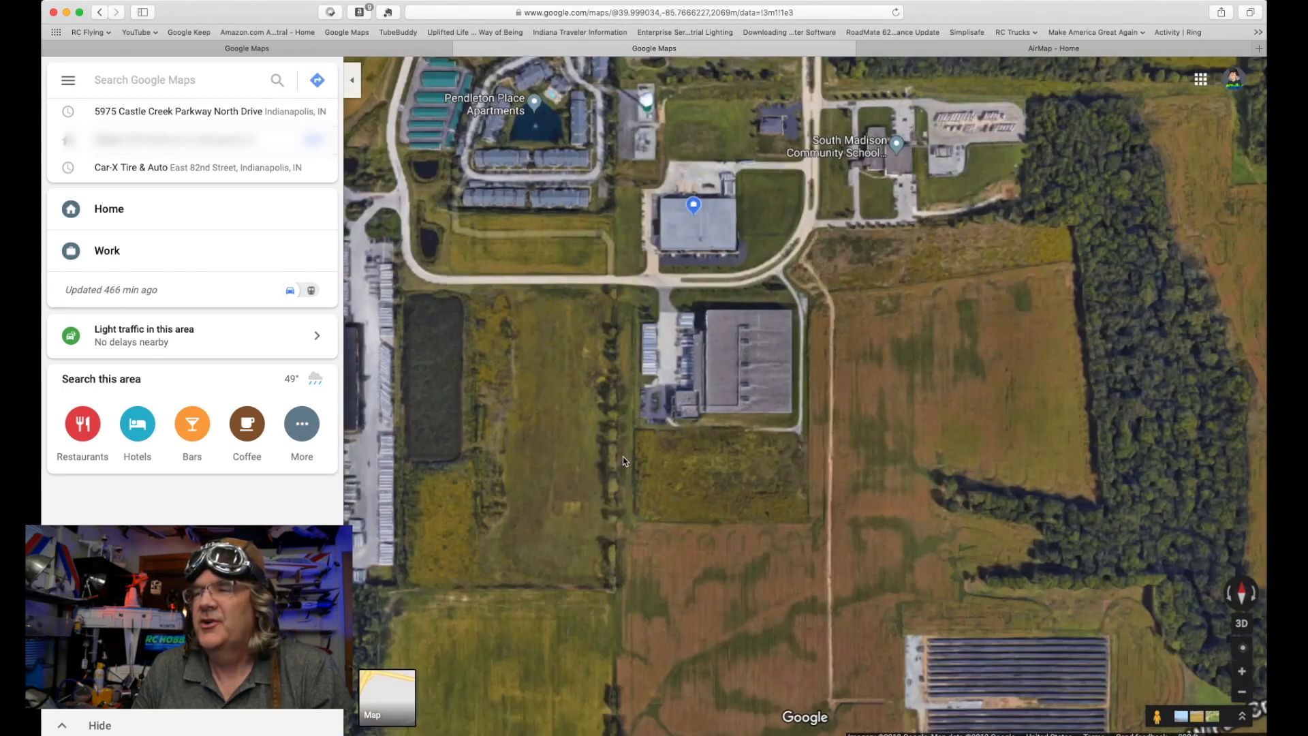
pyautogui.moveTo(808, 280); pyautogui.dragTo(797, 395)
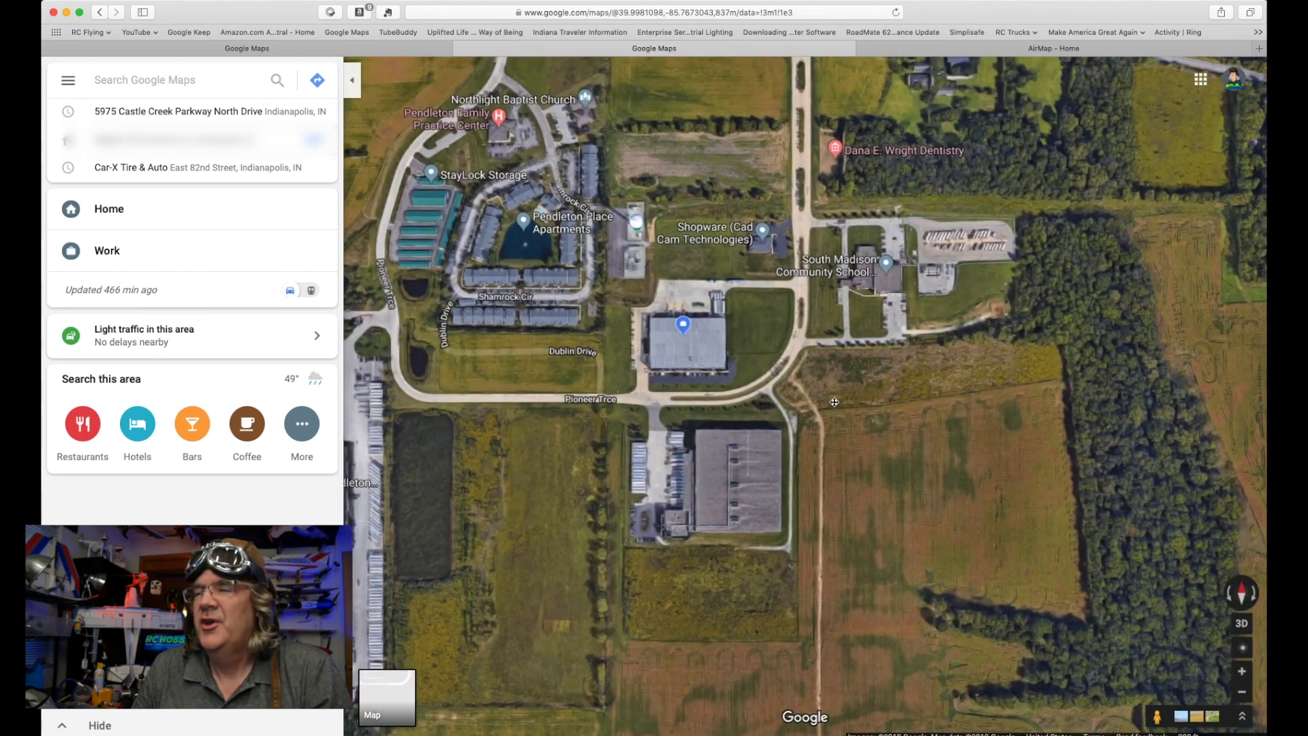
pyautogui.scroll(2, 797, 395)
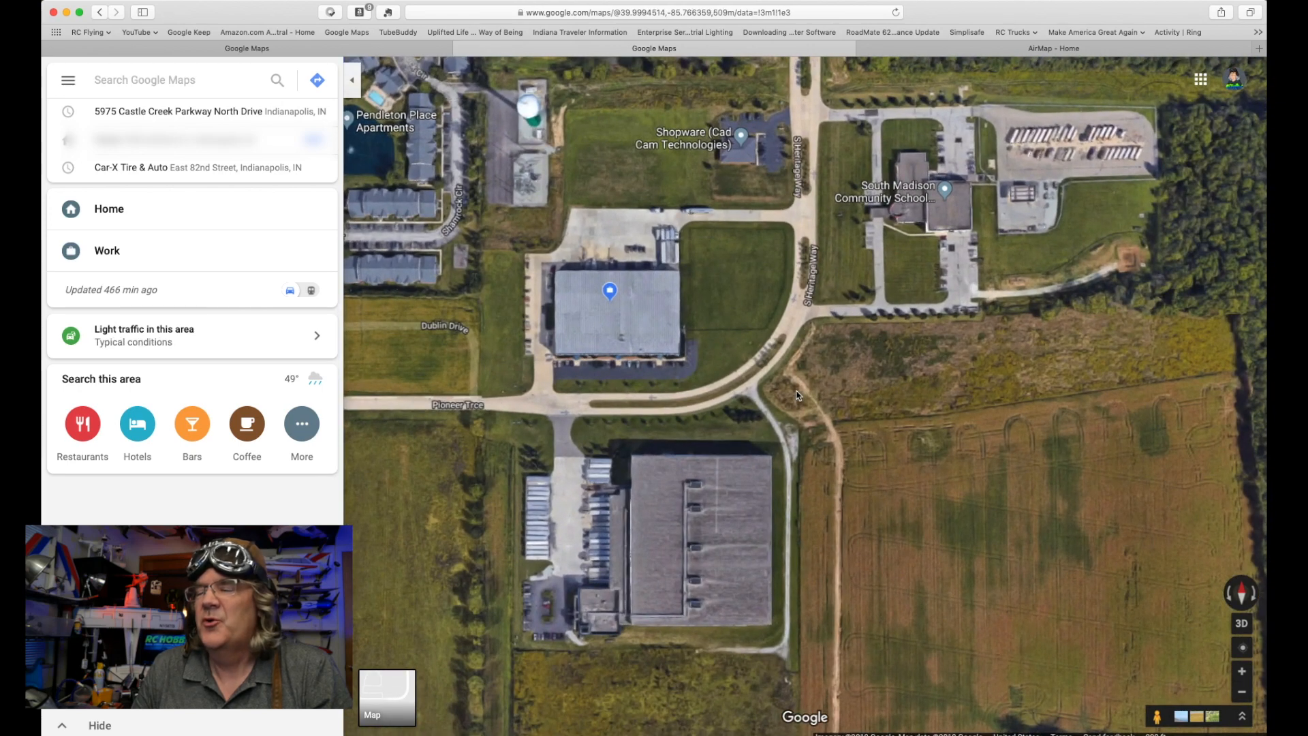
pyautogui.scroll(3, 797, 395)
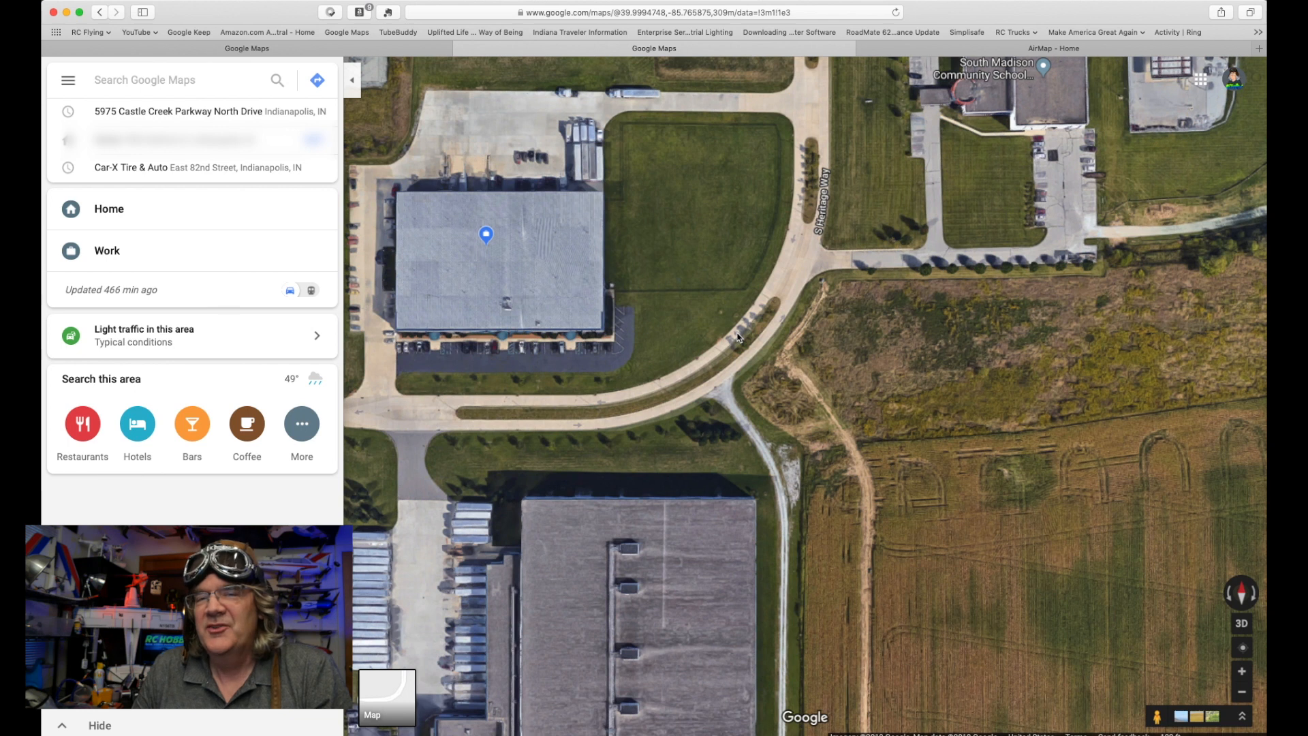
pyautogui.scroll(-2, 700, 312)
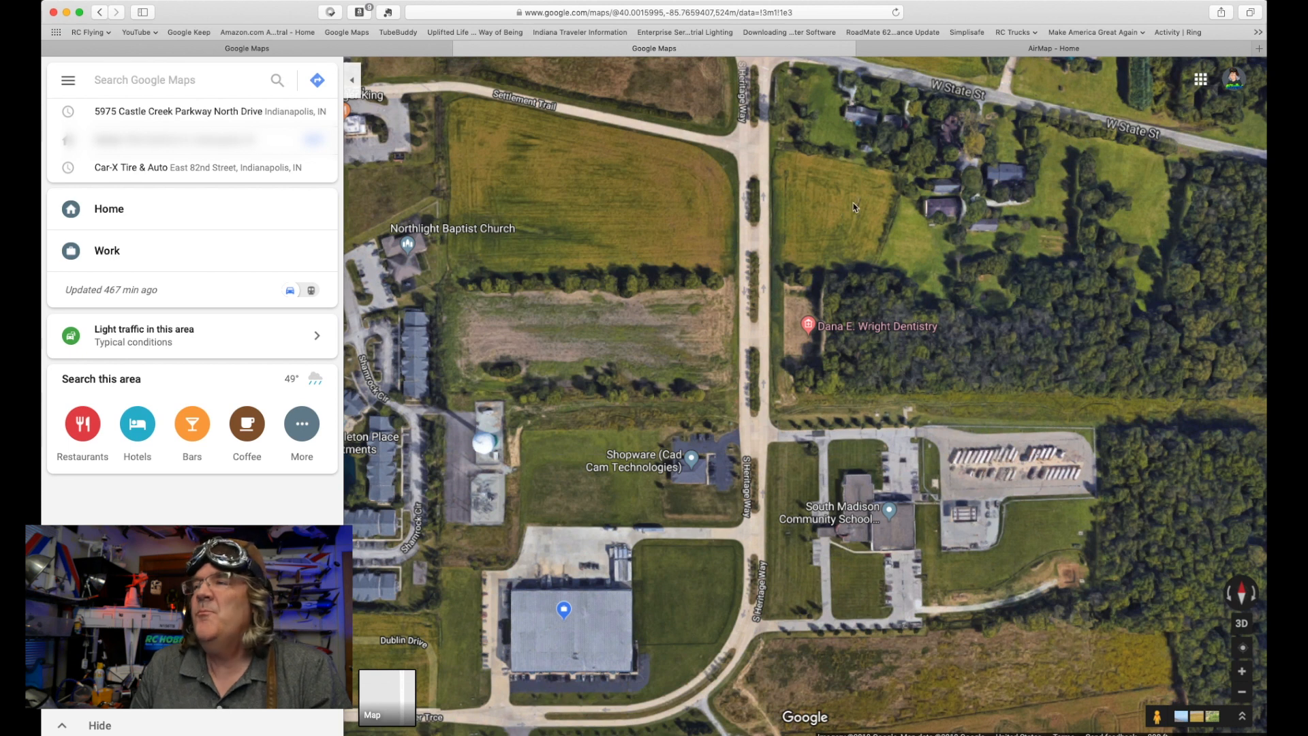
# Switch to AirMap and review the rule sets listed under Rules & Compliance for the United States.
pyautogui.click(906, 52)
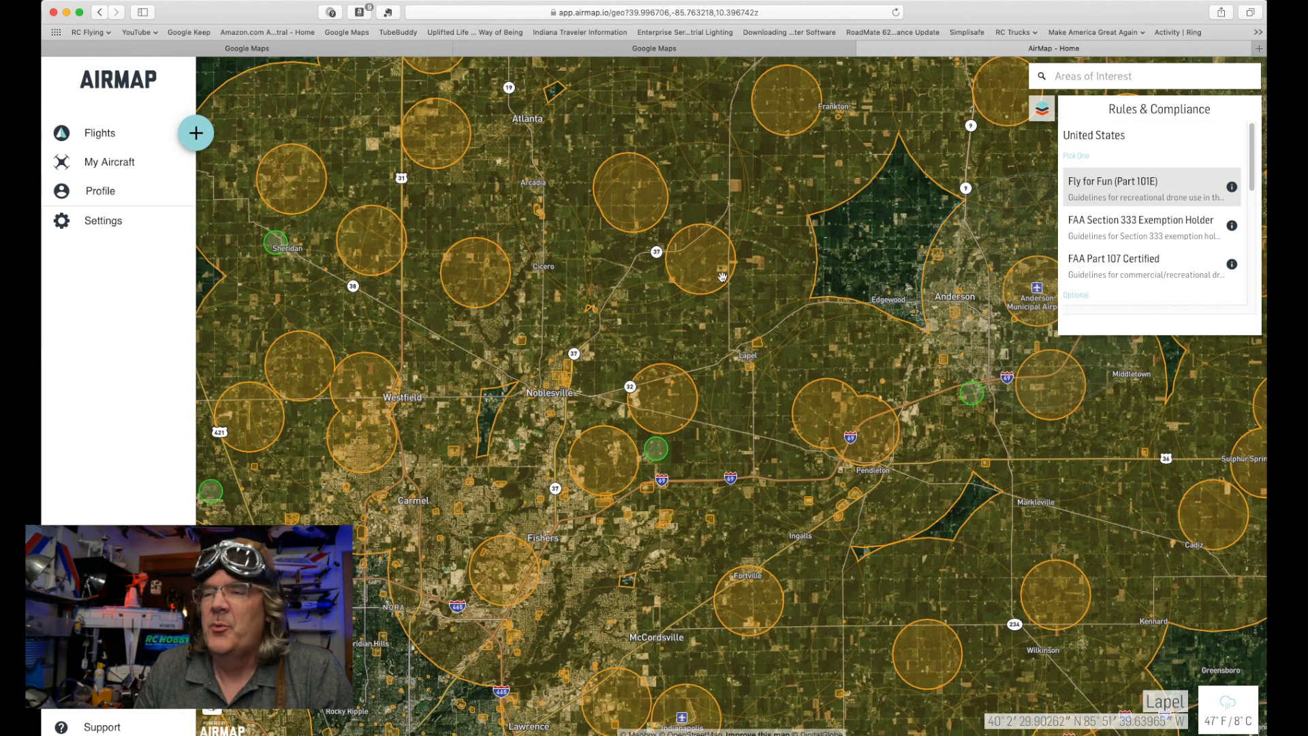
pyautogui.click(1040, 117)
pyautogui.click(1040, 117)
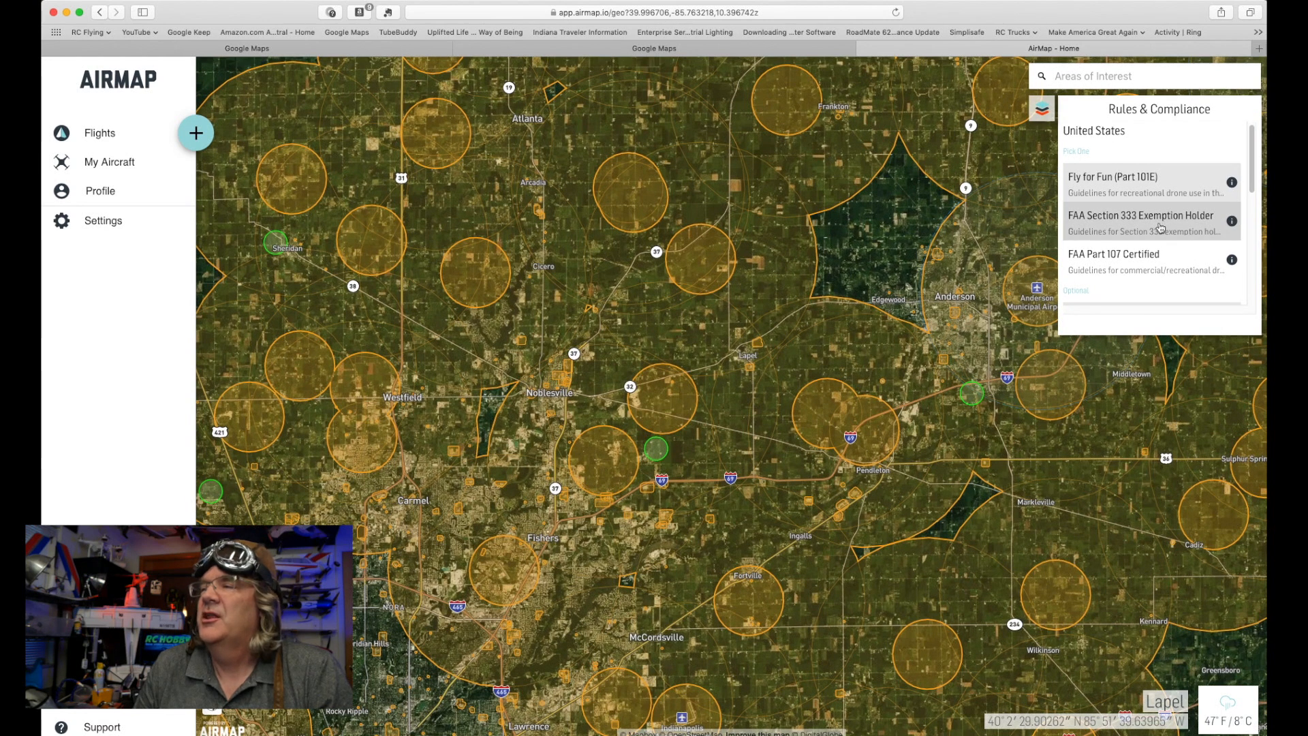
pyautogui.scroll(-1, 1161, 228)
pyautogui.scroll(1, 1160, 228)
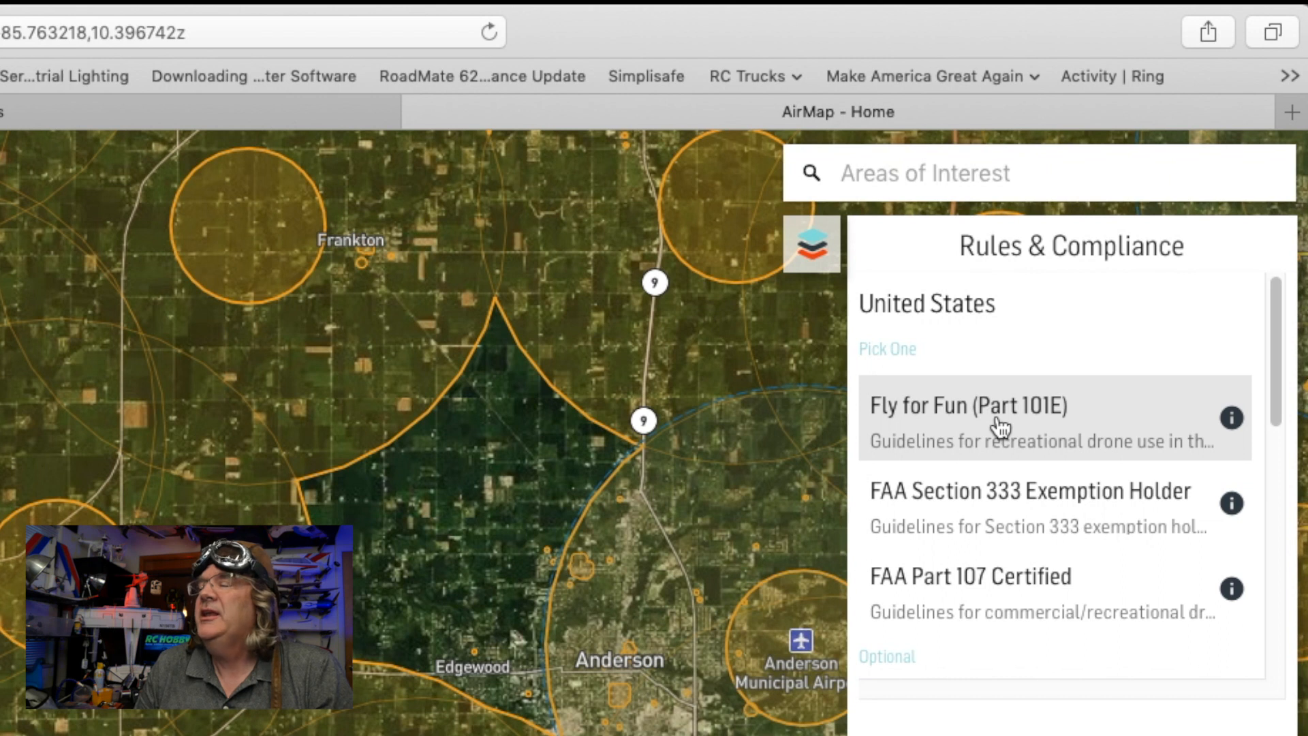
# Compare the airspace under FAA Section 333 Exemption Holder and FAA Part 107 Certified, ending on Fly for Fun (Part 101E).
pyautogui.click(979, 513)
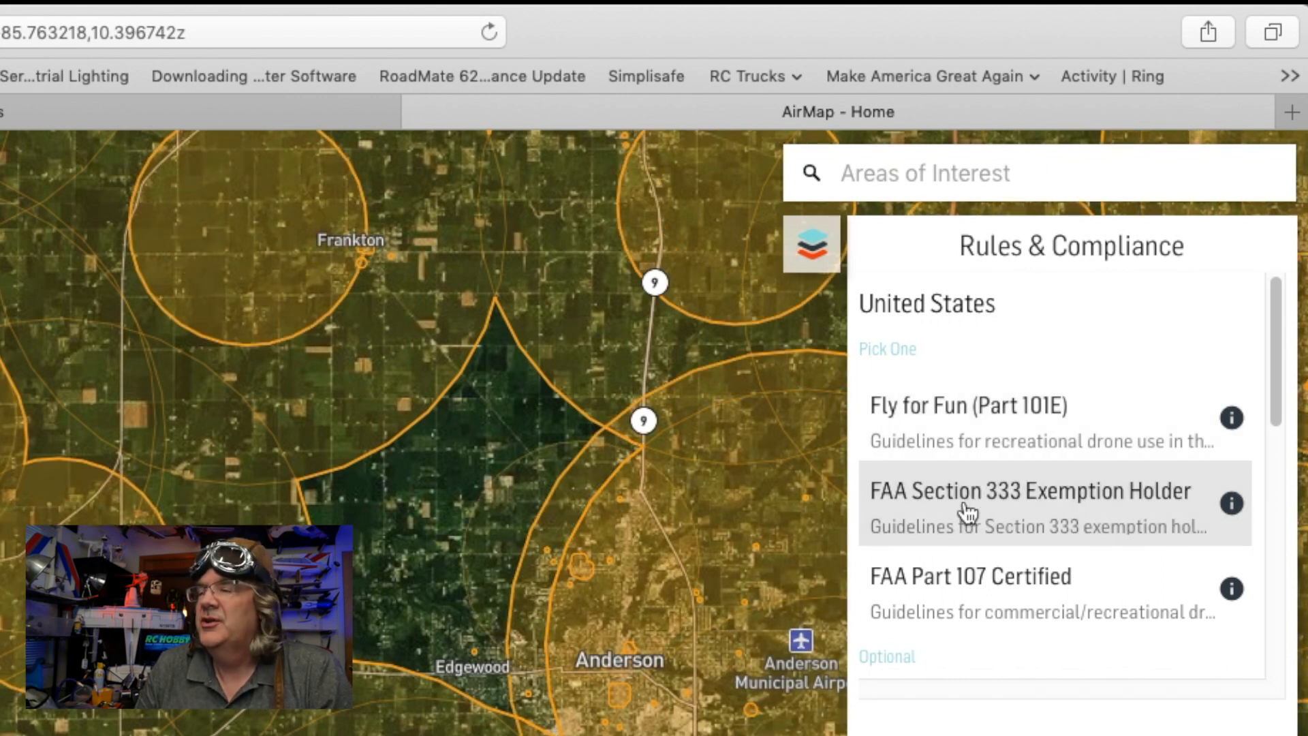
pyautogui.click(975, 594)
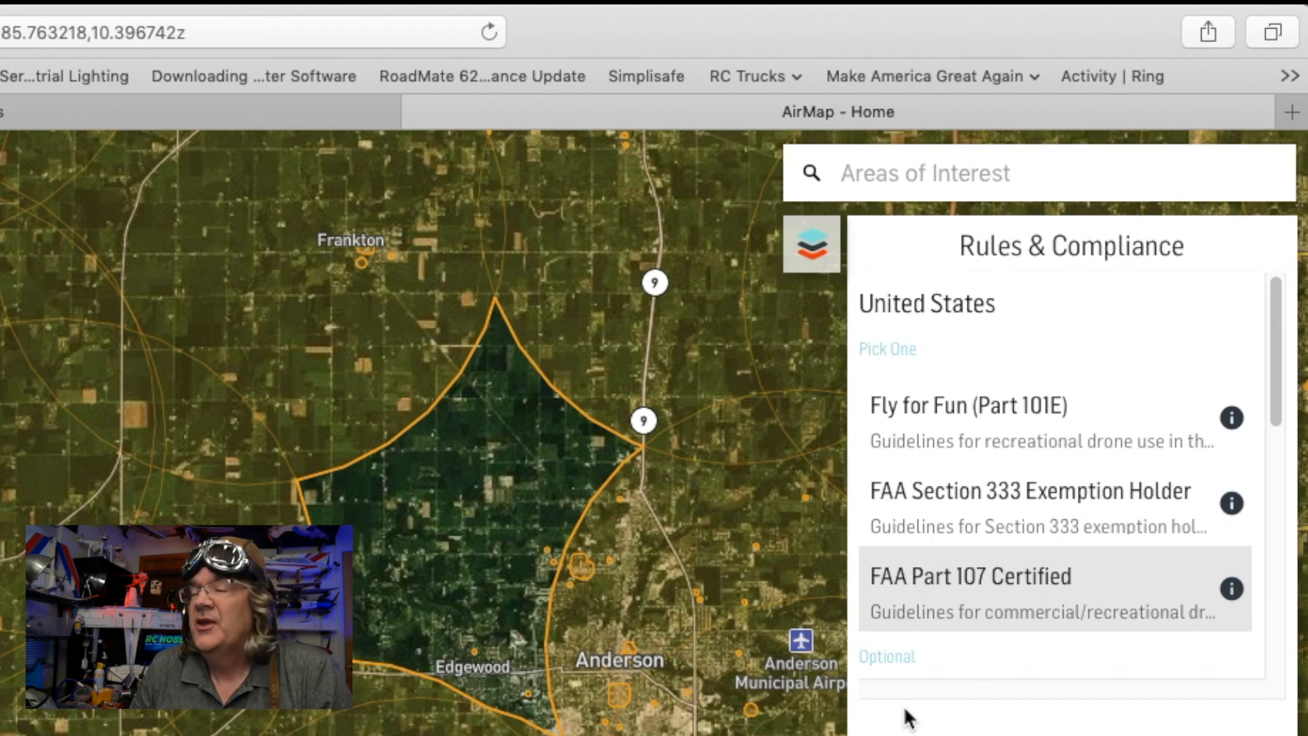
pyautogui.click(986, 411)
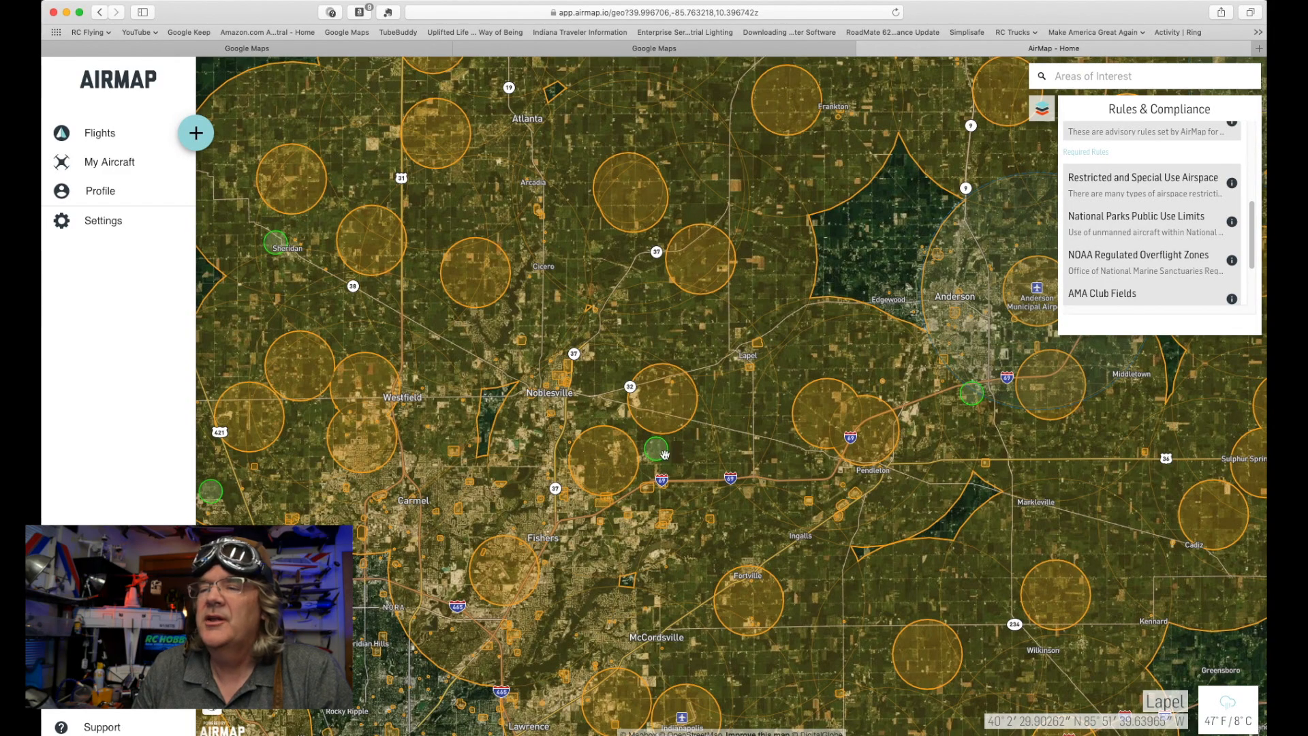
# View the advisory for the green AMA field east of Noblesville and open its club's website.
pyautogui.scroll(5, 628, 477)
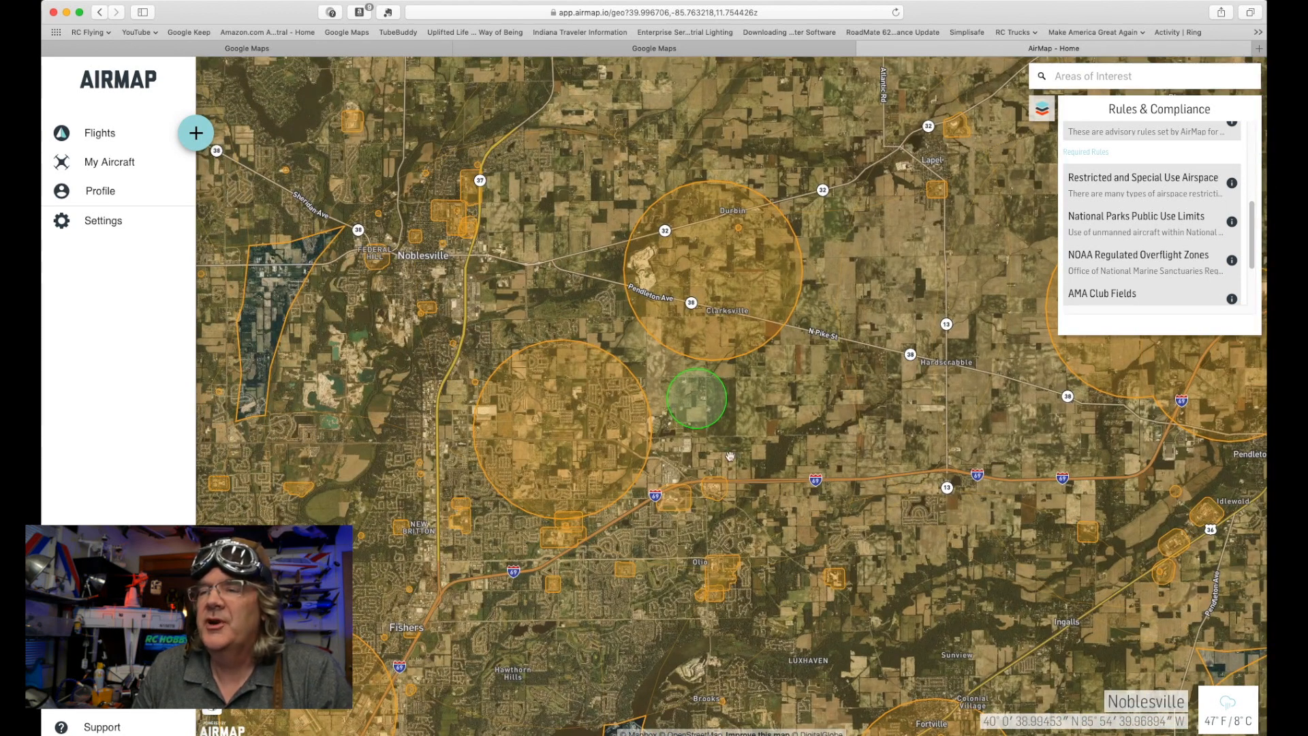
pyautogui.click(701, 400)
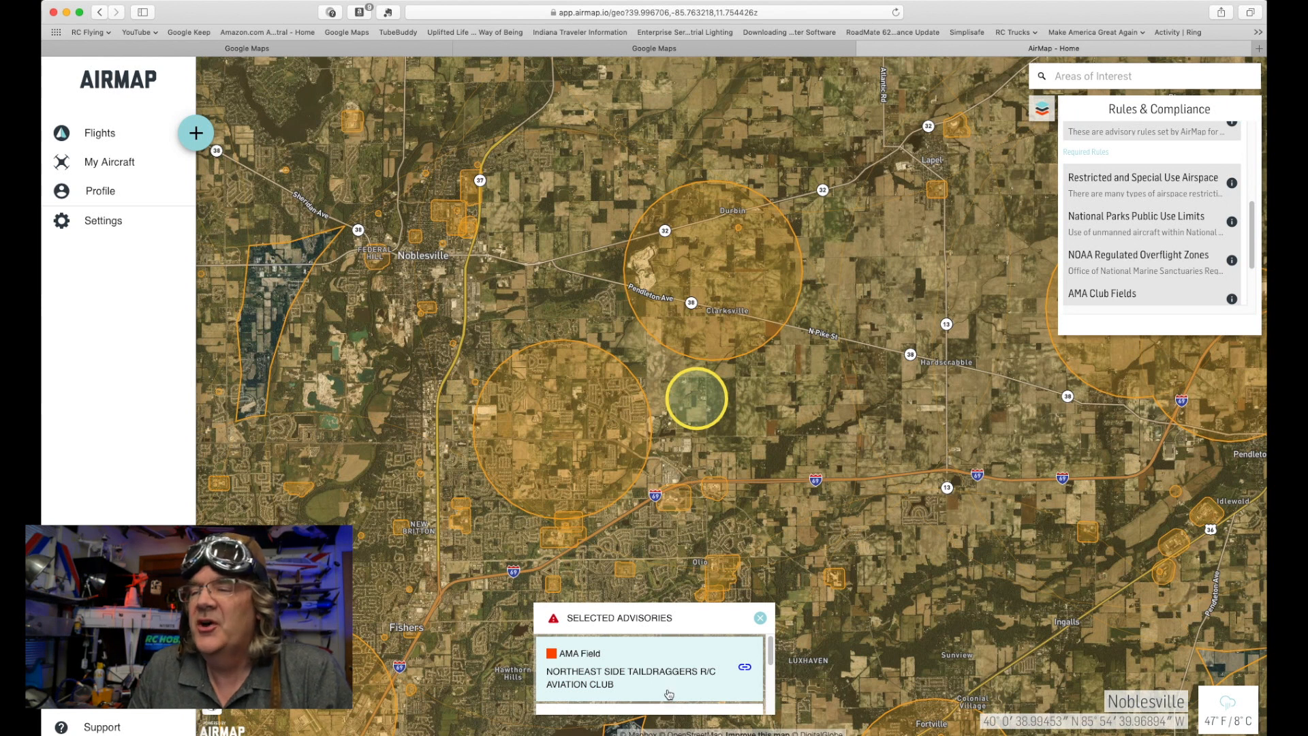
pyautogui.click(745, 669)
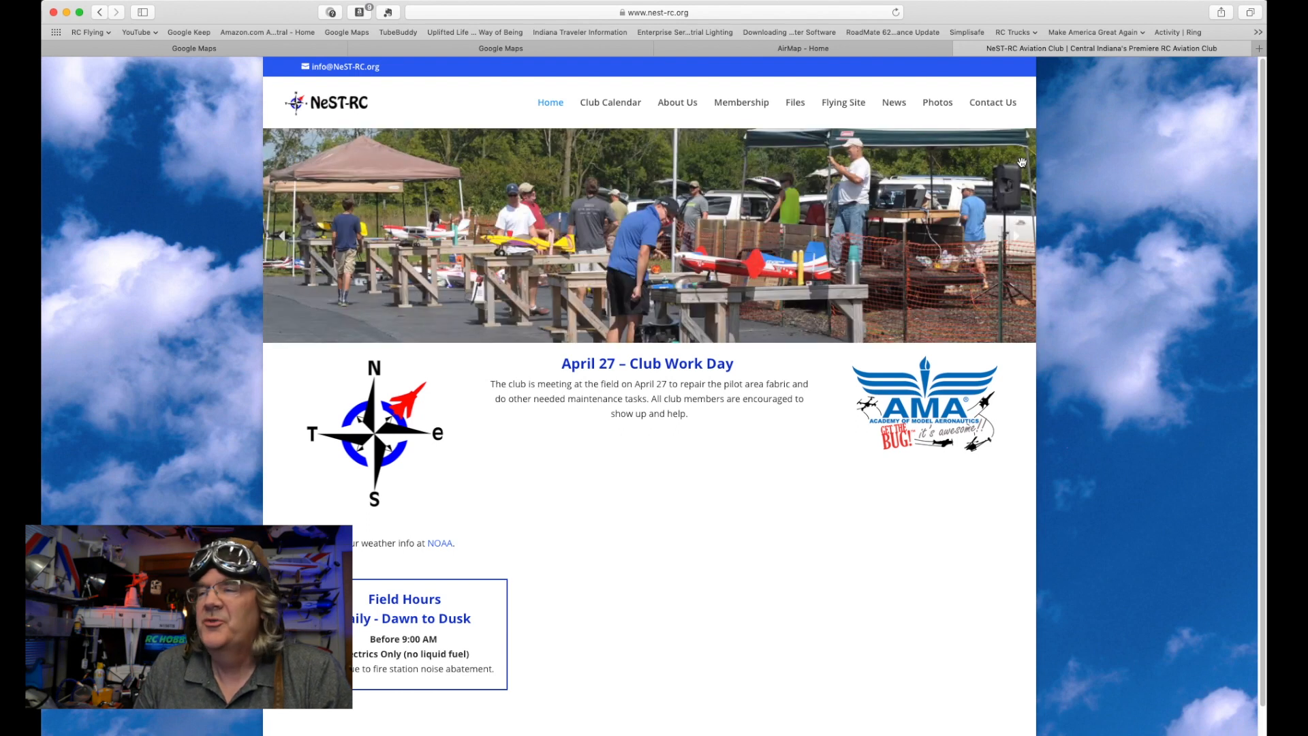
# Return to AirMap and view the advisory for the airport zone just north of Pendleton.
pyautogui.click(869, 53)
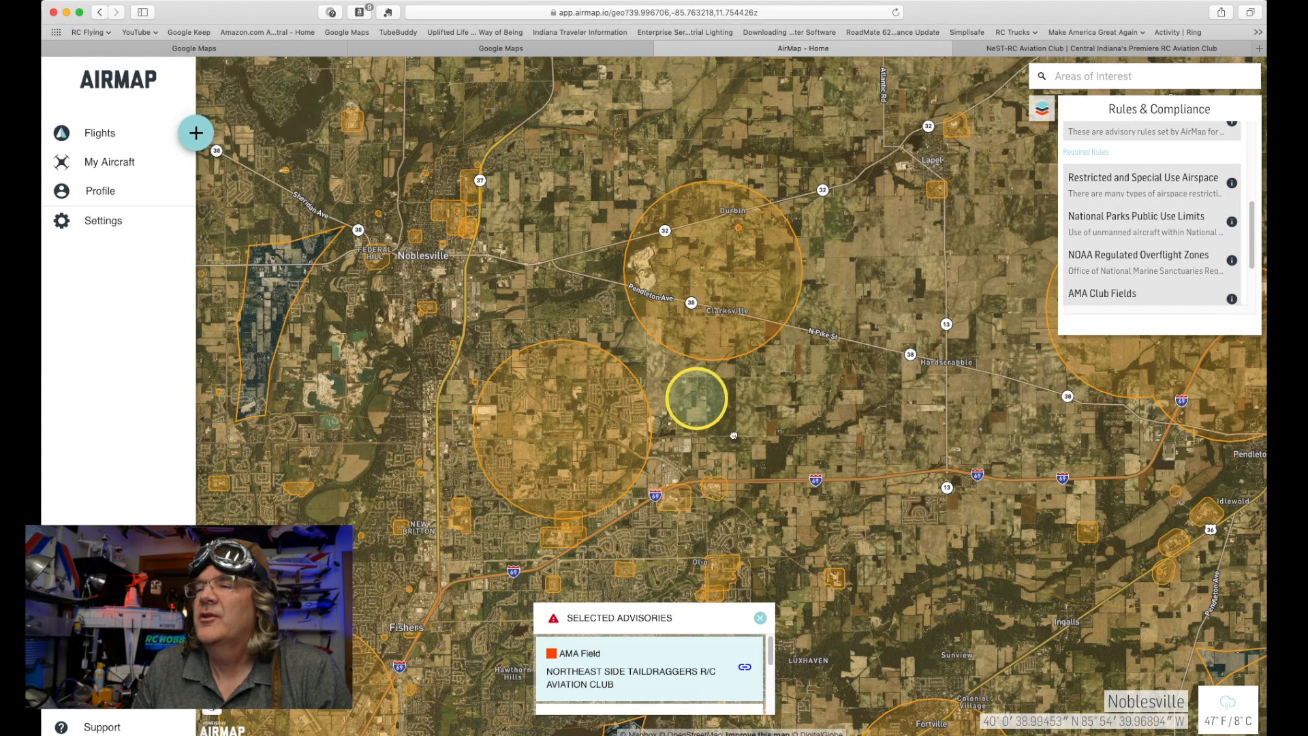
pyautogui.moveTo(766, 415); pyautogui.dragTo(594, 518)
pyautogui.moveTo(789, 304); pyautogui.dragTo(535, 426)
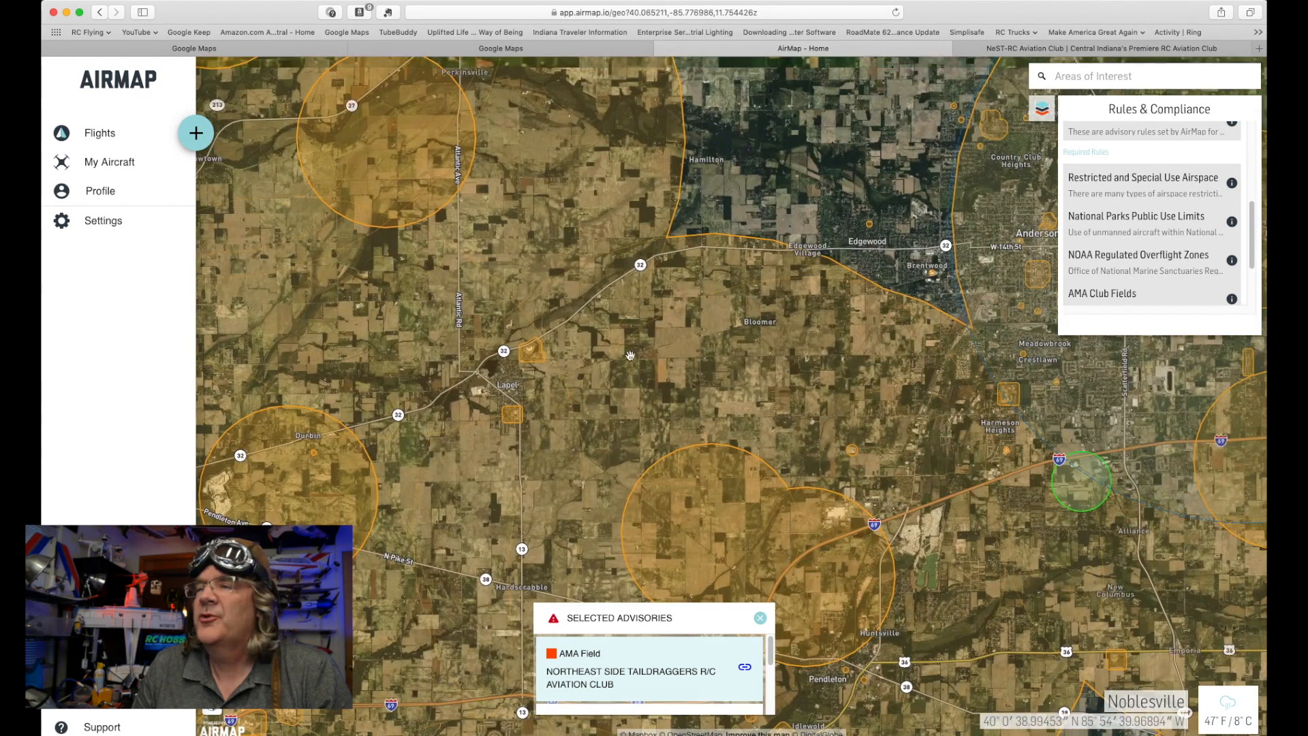
pyautogui.moveTo(698, 361); pyautogui.dragTo(696, 250)
pyautogui.moveTo(834, 575); pyautogui.dragTo(711, 295)
pyautogui.scroll(5, 712, 294)
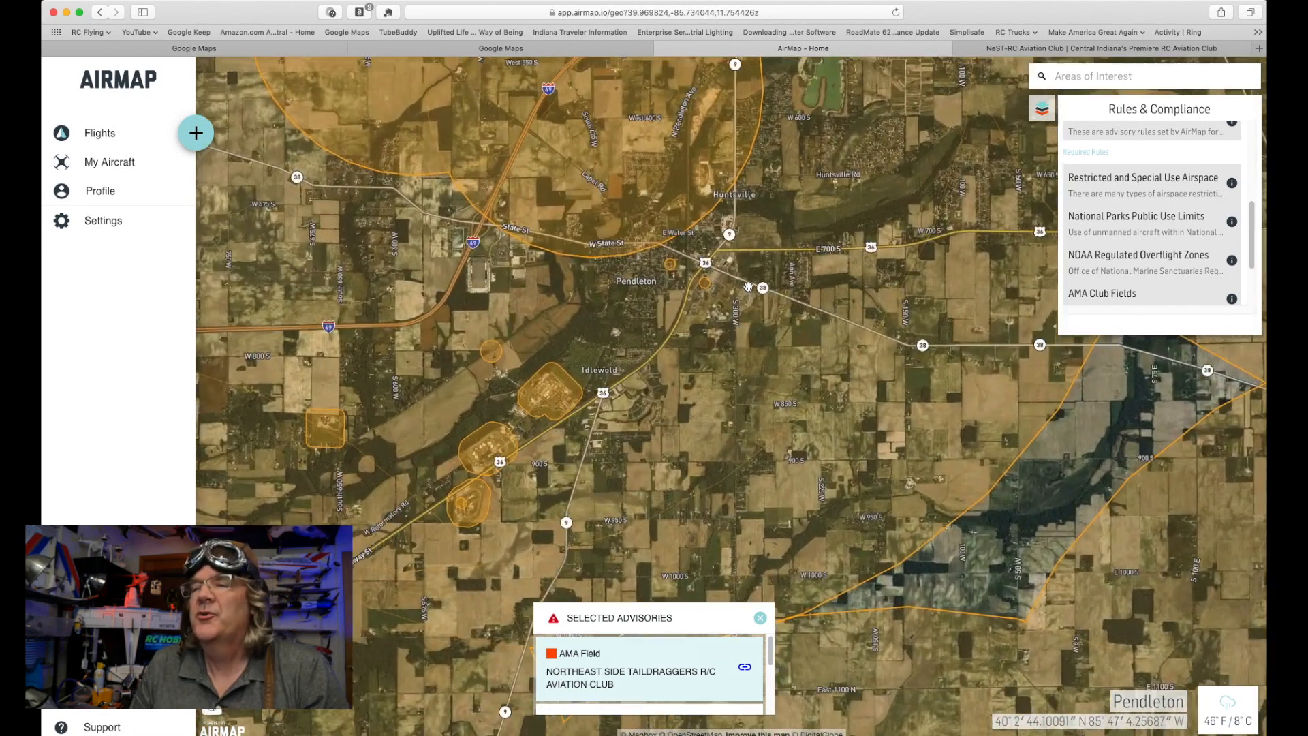
pyautogui.moveTo(639, 299); pyautogui.dragTo(633, 389)
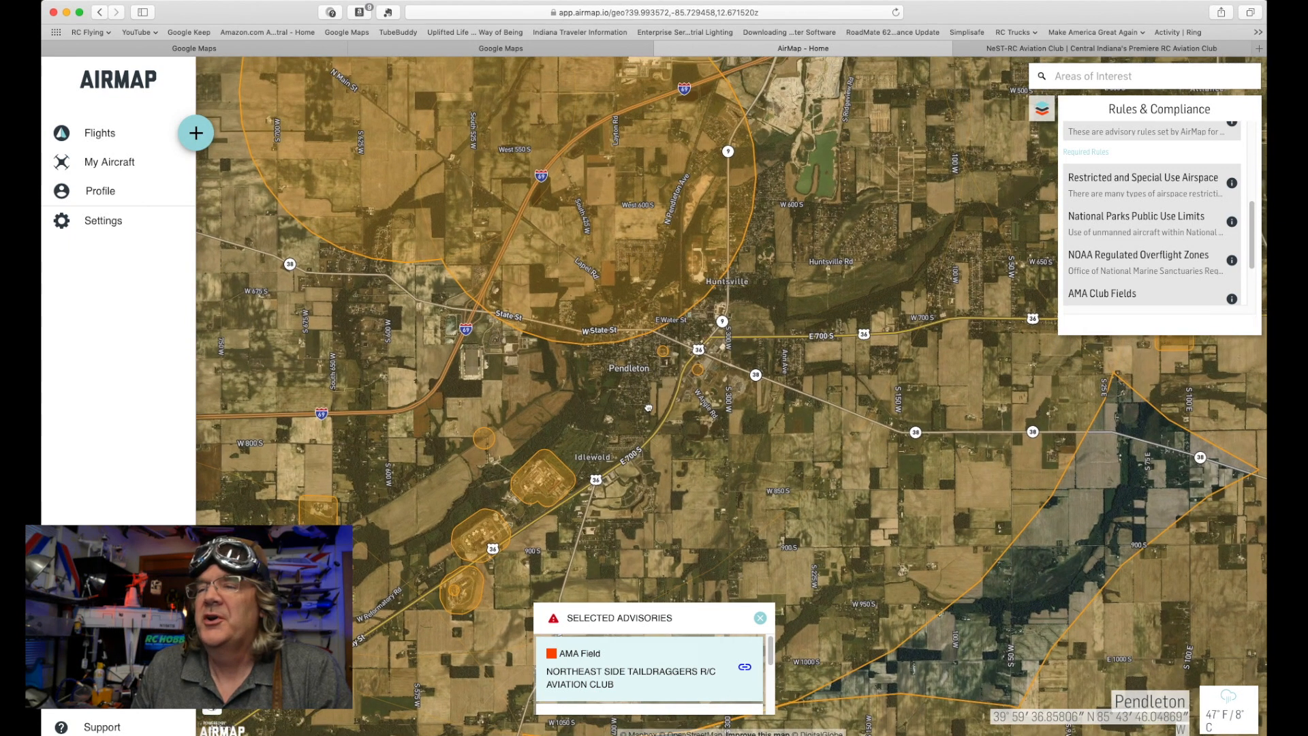
pyautogui.moveTo(648, 401); pyautogui.dragTo(652, 481)
pyautogui.click(634, 335)
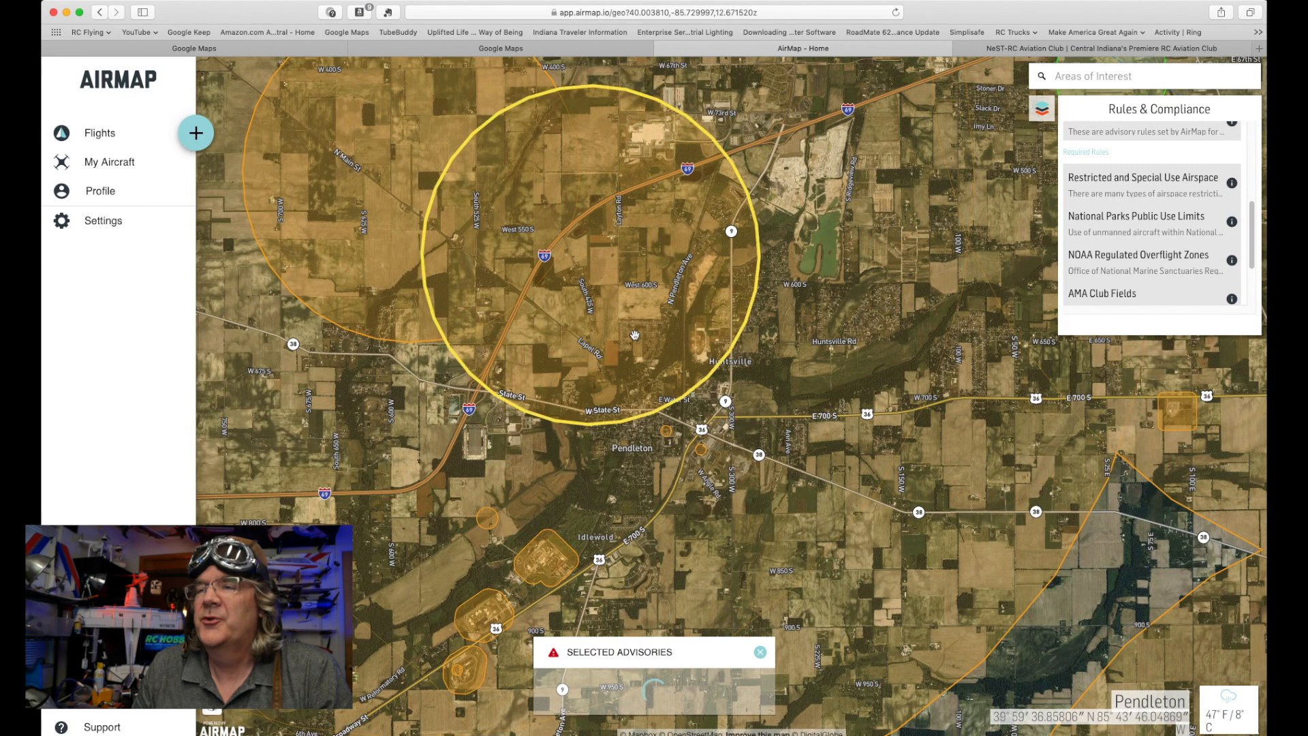
# Turn off the optional AIRMAP Recommended Guidelines rule set.
pyautogui.scroll(5, 1118, 235)
pyautogui.scroll(-1, 1118, 235)
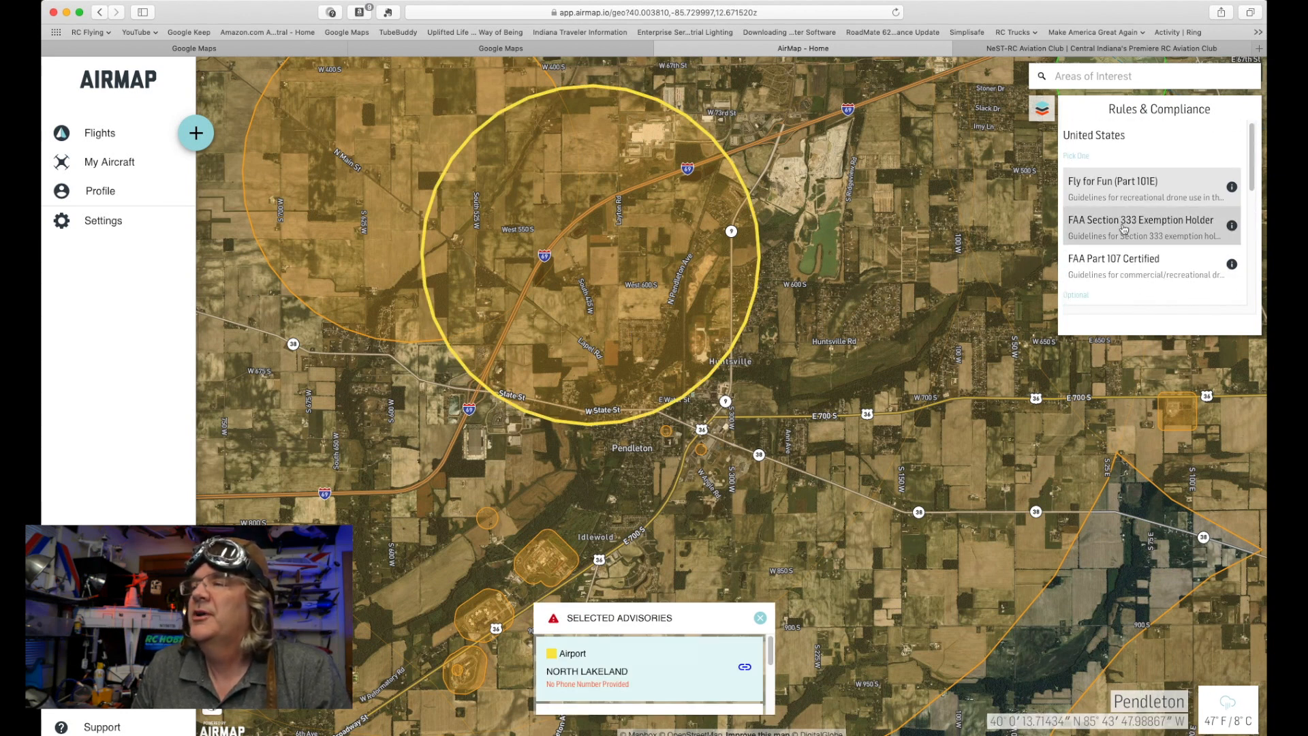
pyautogui.scroll(-3, 1123, 225)
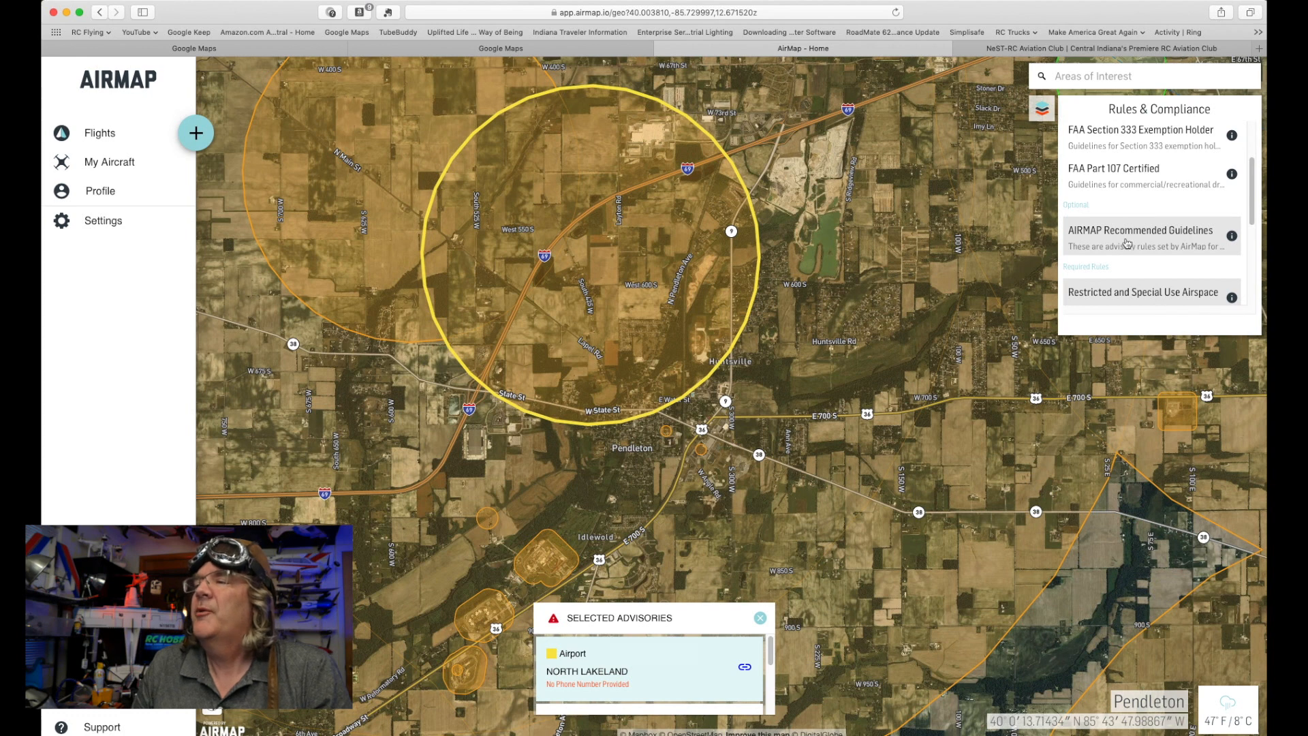
pyautogui.click(1128, 243)
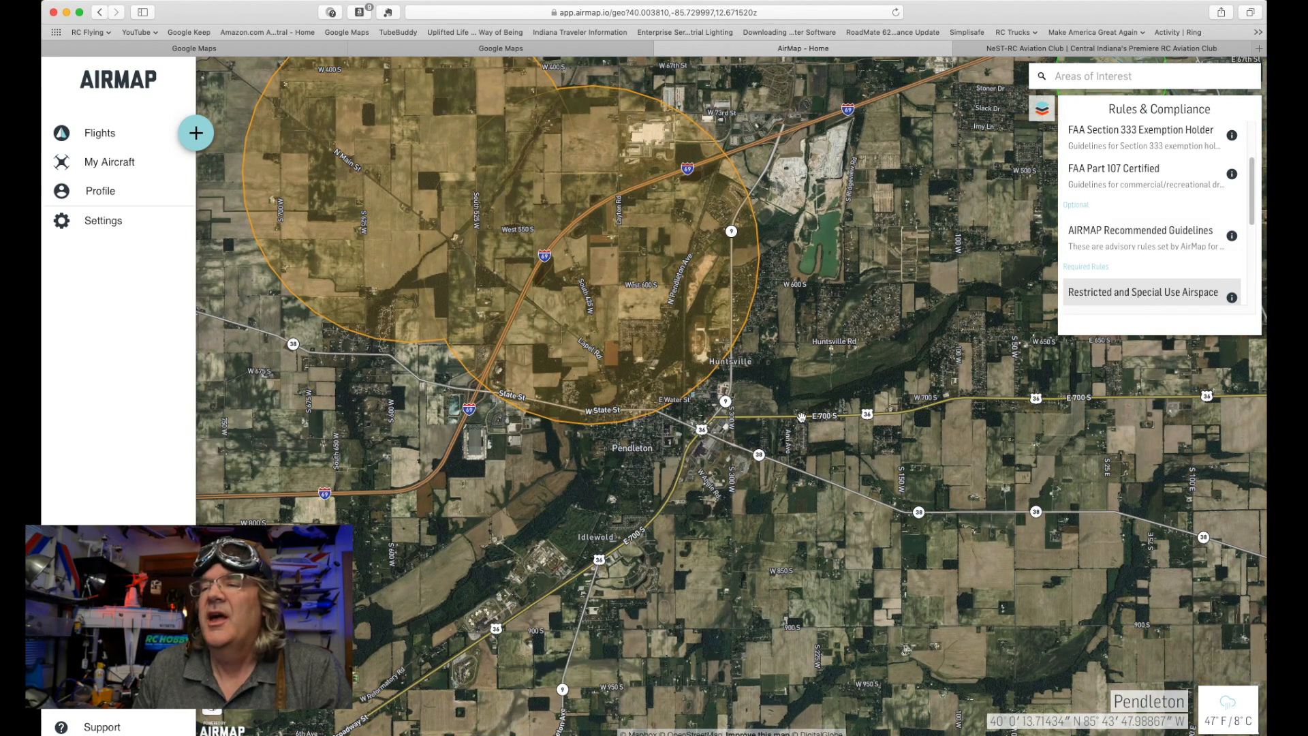
# Check the advisories of the two overlapping airport zones northwest of Pendleton, one after the other.
pyautogui.scroll(-3, 802, 417)
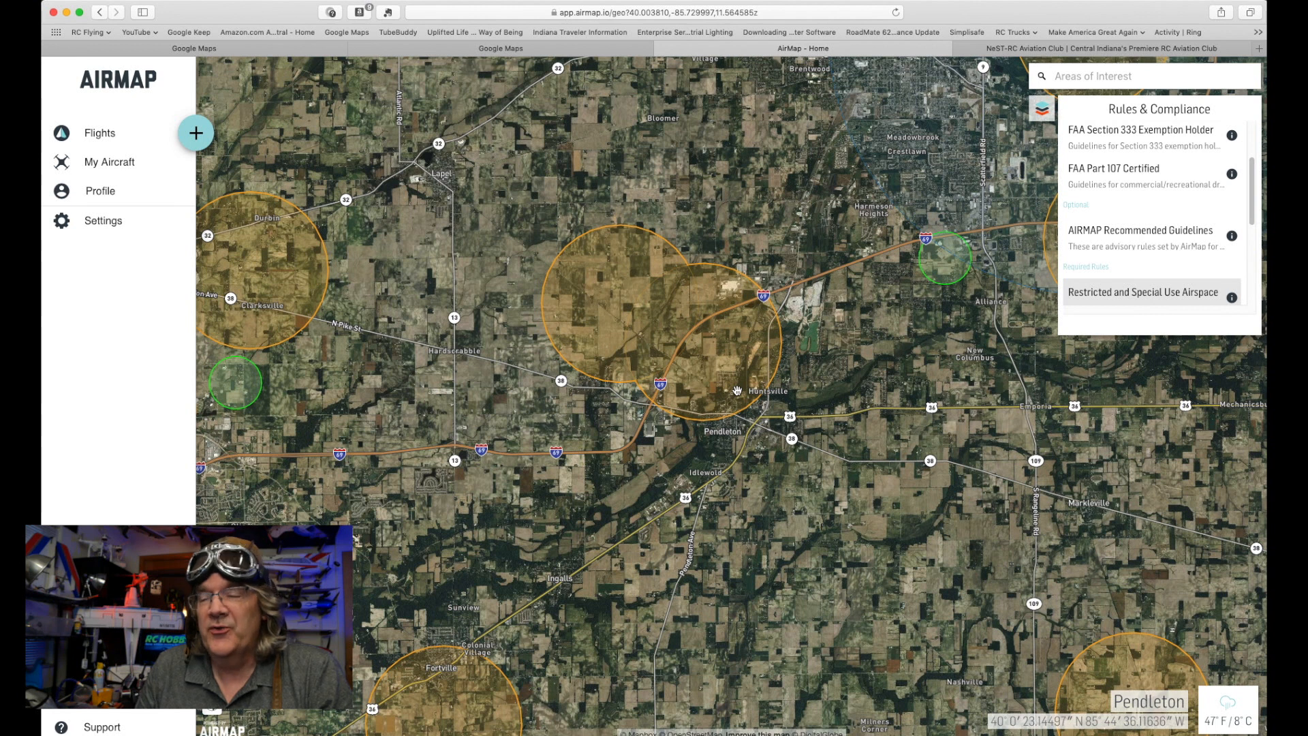
pyautogui.click(738, 385)
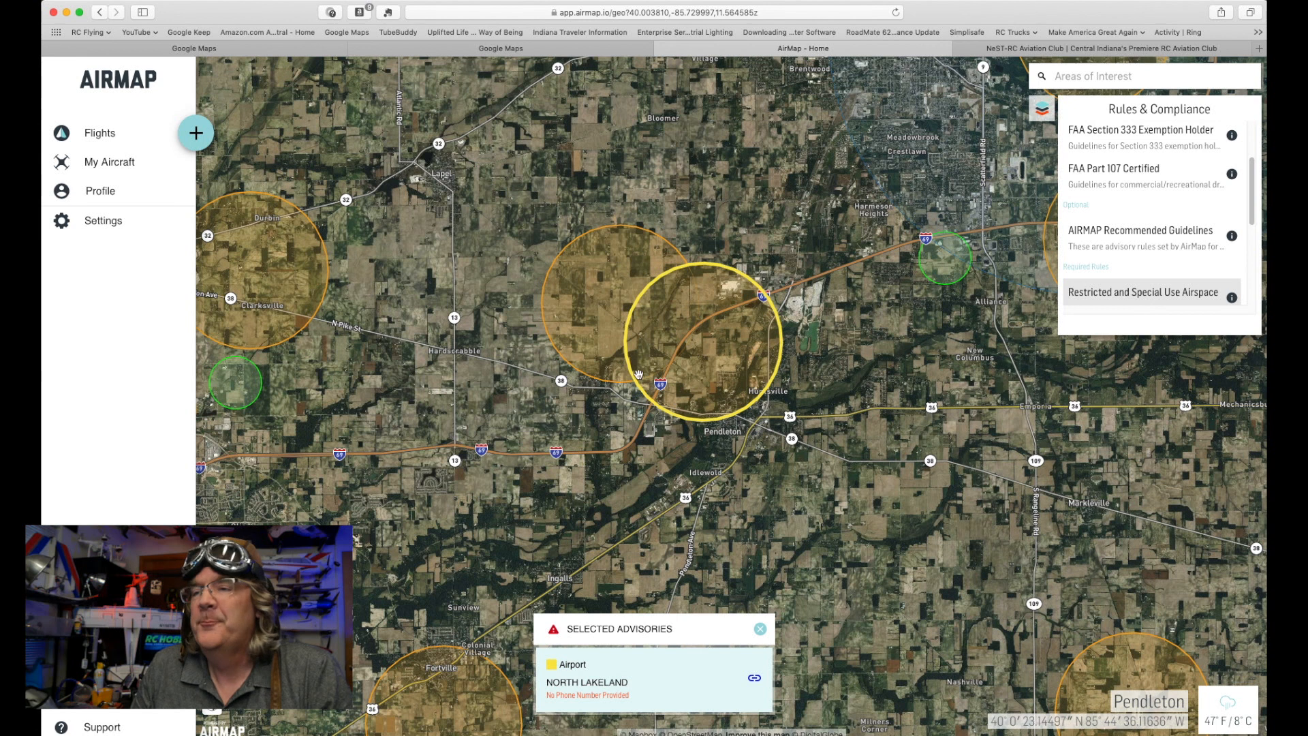
pyautogui.click(595, 307)
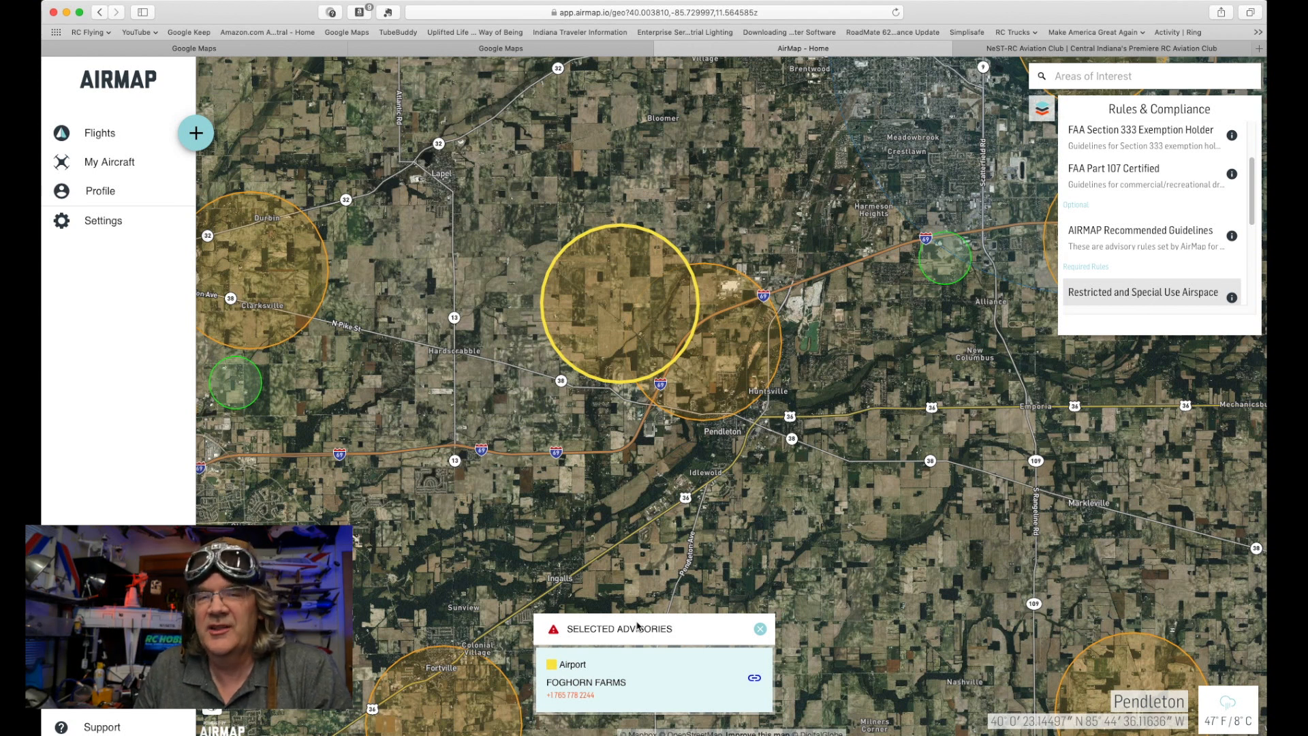
# With AIRMAP Recommended Guidelines enabled, check the advisories of the high school and middle school zones in Pendleton.
pyautogui.scroll(5, 681, 477)
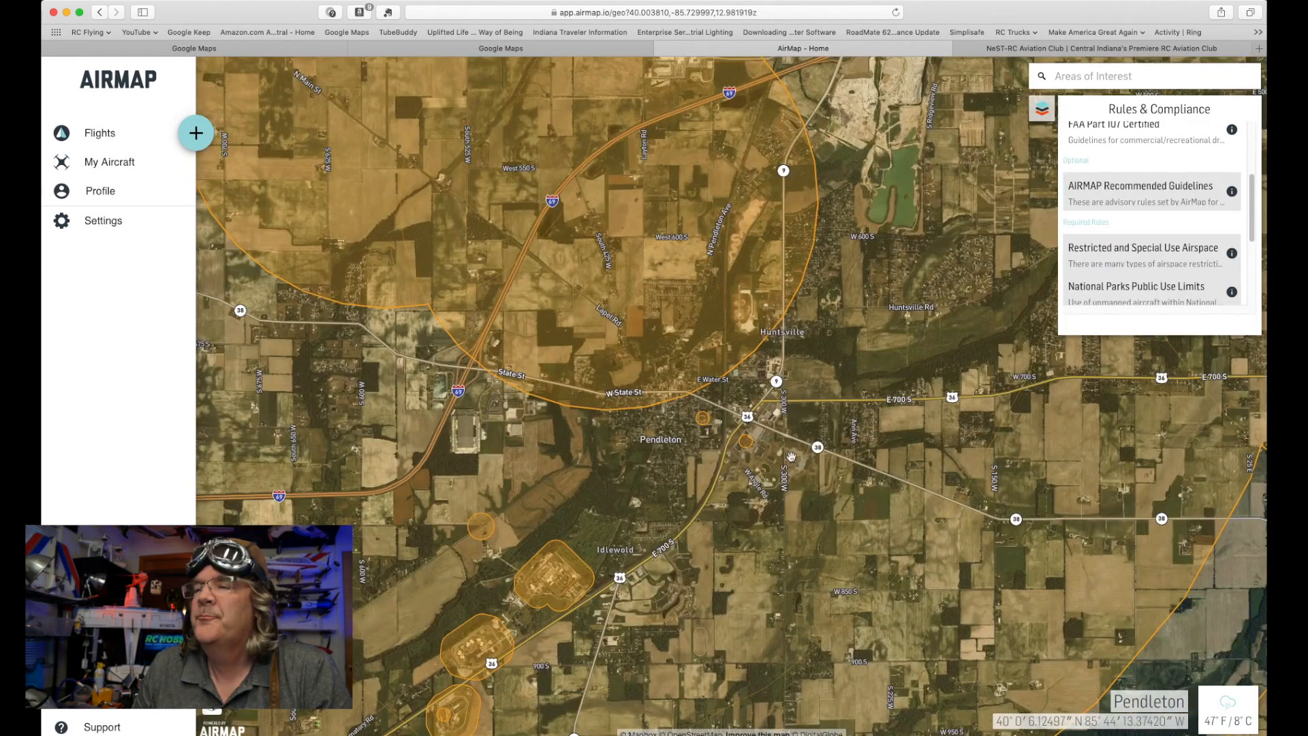
pyautogui.scroll(2, 651, 496)
pyautogui.scroll(3, 651, 495)
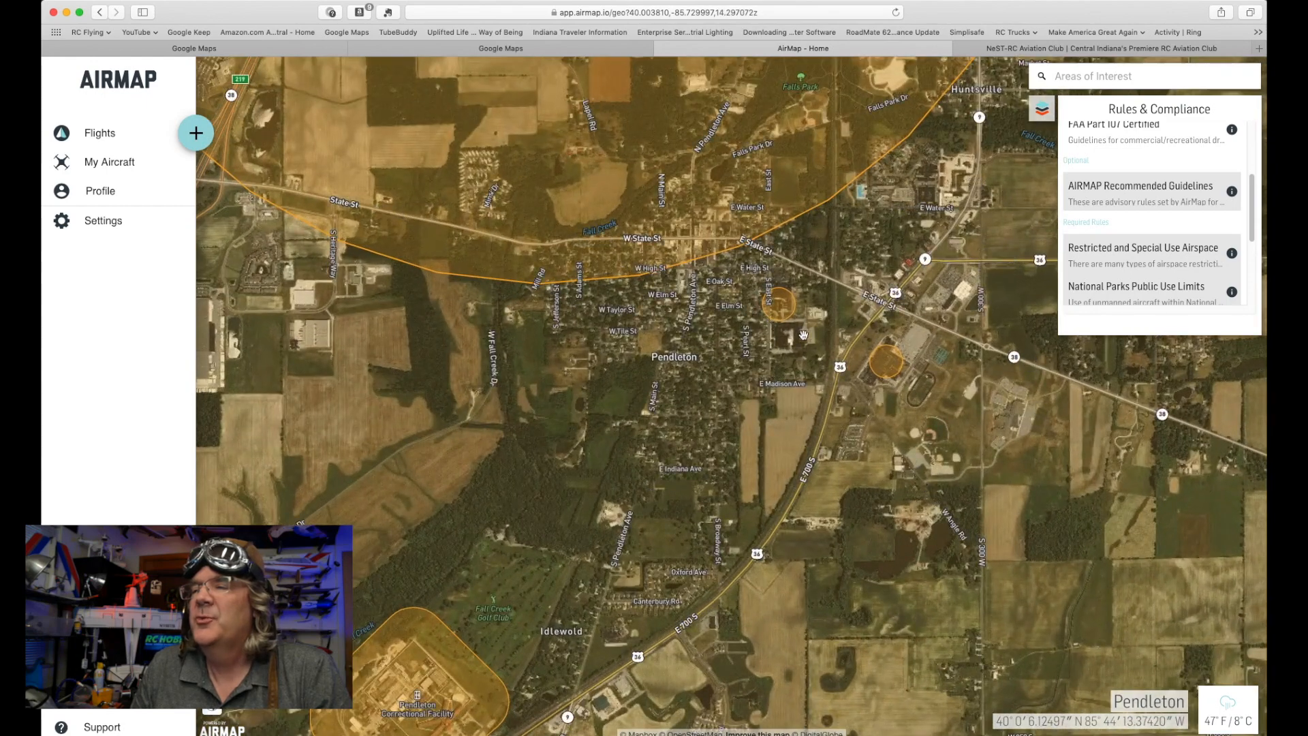
pyautogui.scroll(3, 695, 490)
pyautogui.scroll(5, 698, 491)
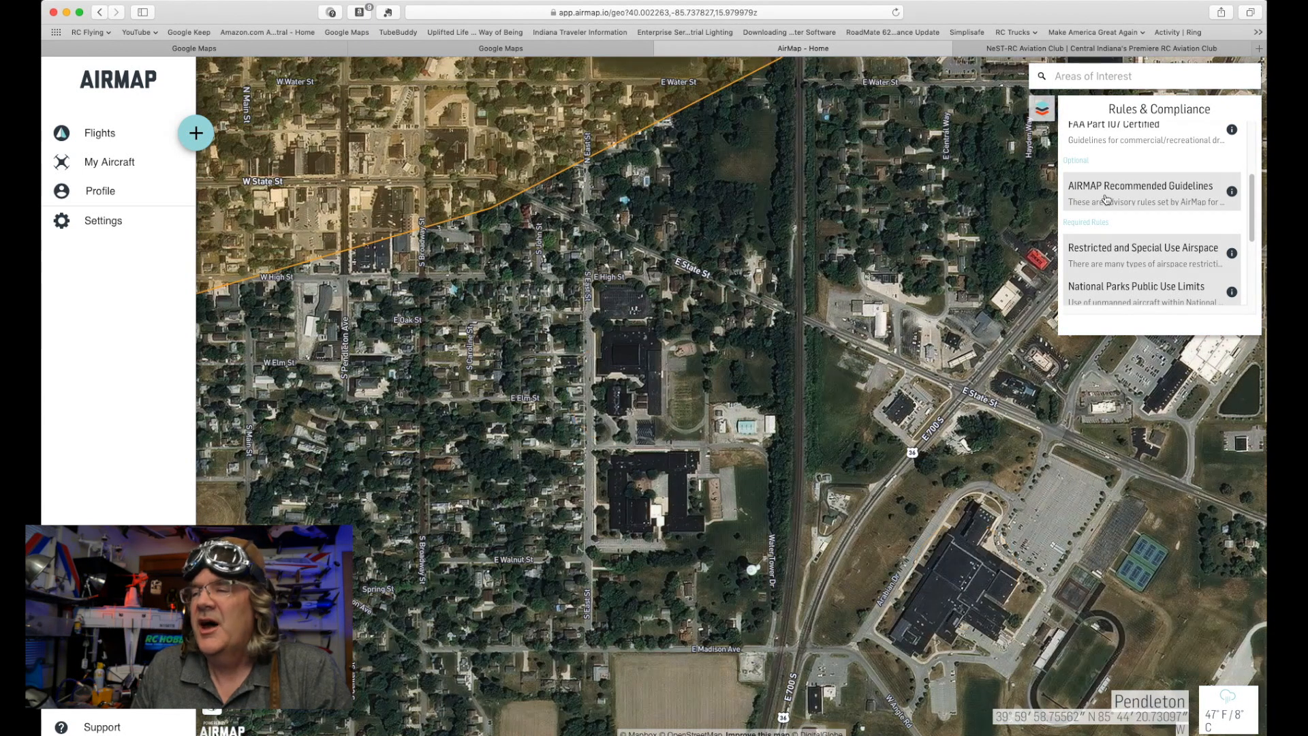
pyautogui.moveTo(705, 361); pyautogui.dragTo(576, 247)
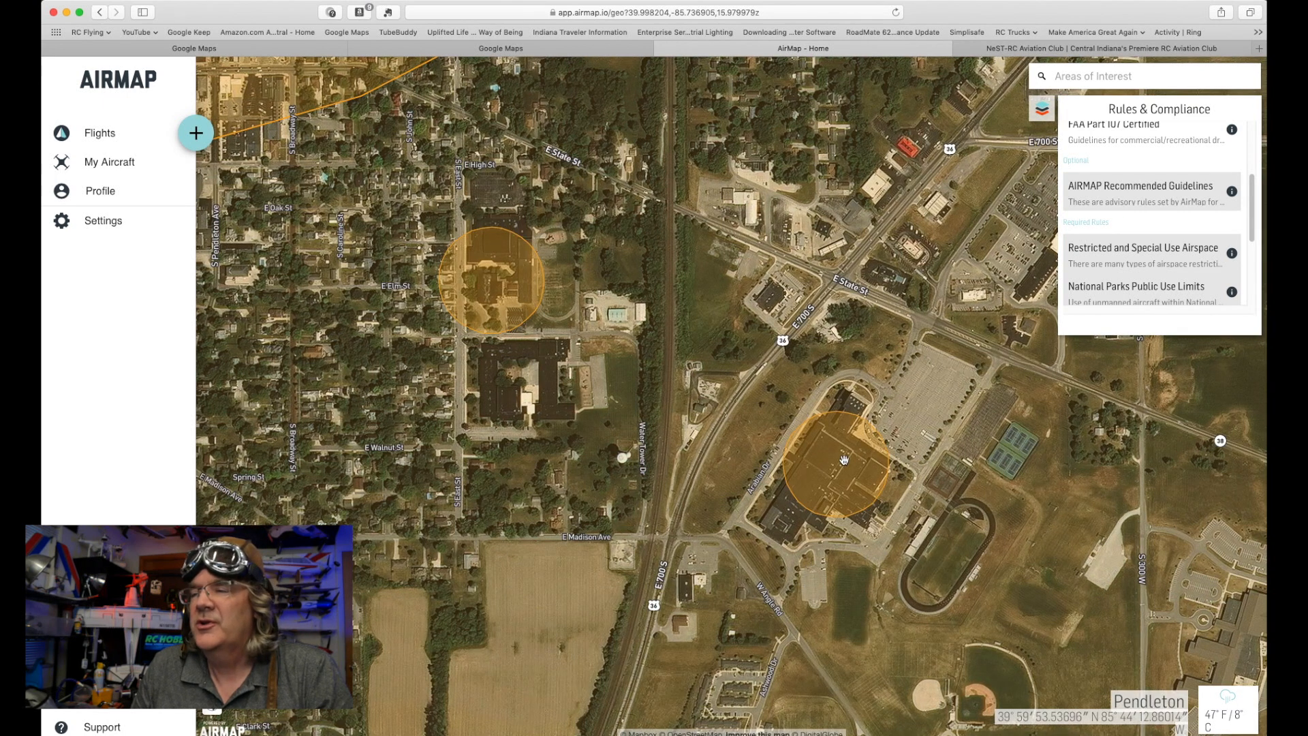
pyautogui.click(844, 460)
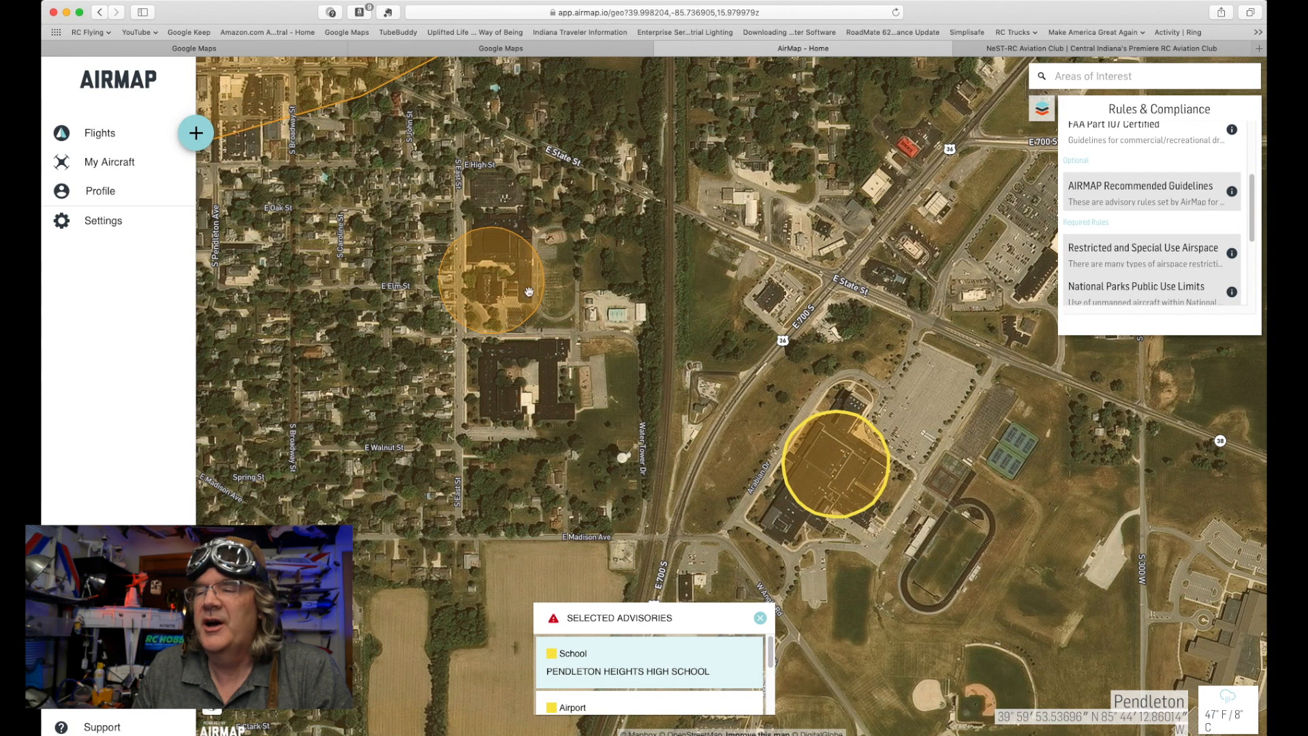
pyautogui.click(510, 282)
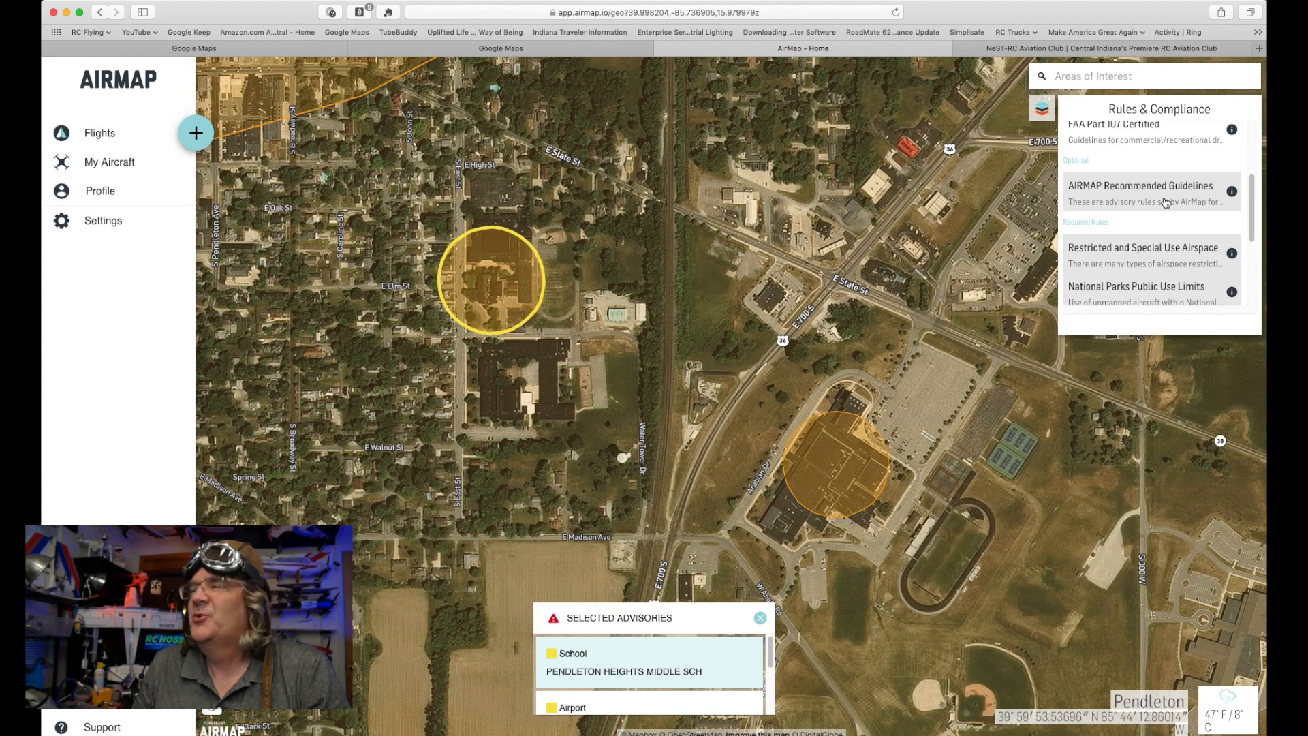
# Examine the advisory zones across the wider area surrounding Pendleton.
pyautogui.scroll(-10, 754, 458)
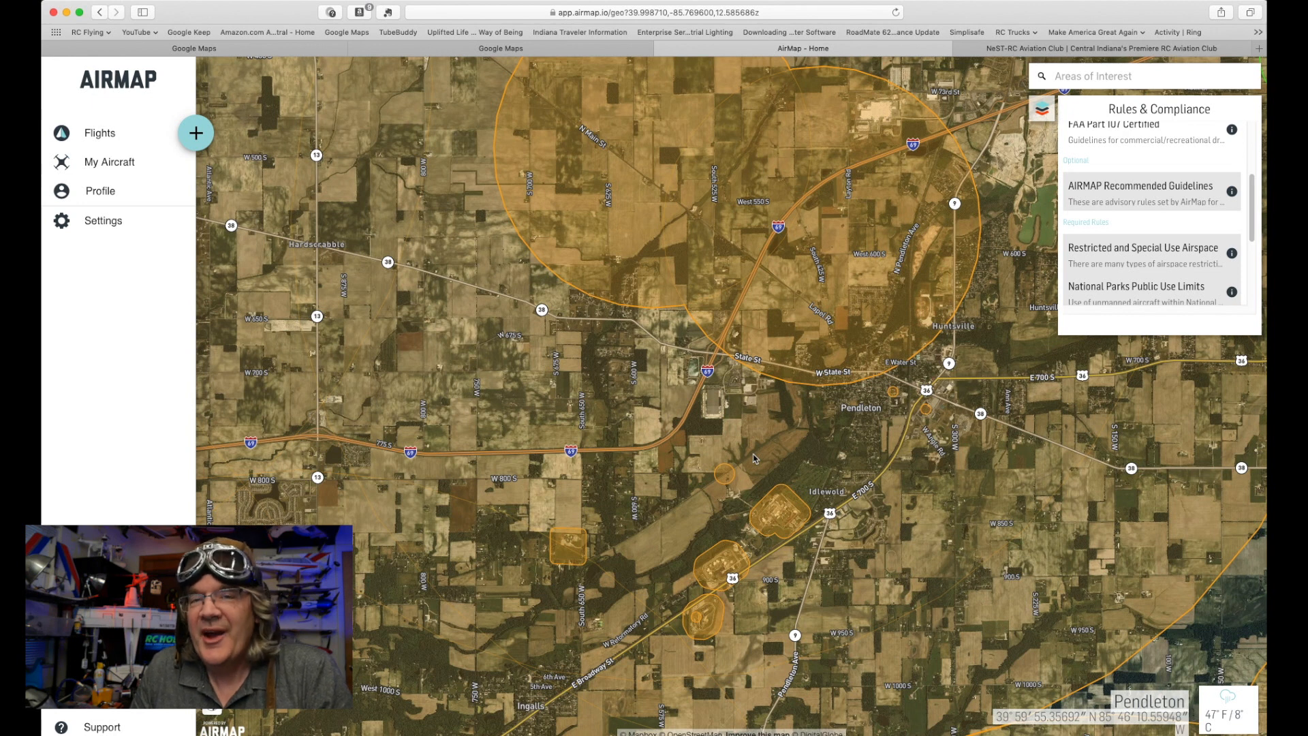
pyautogui.scroll(-2, 616, 440)
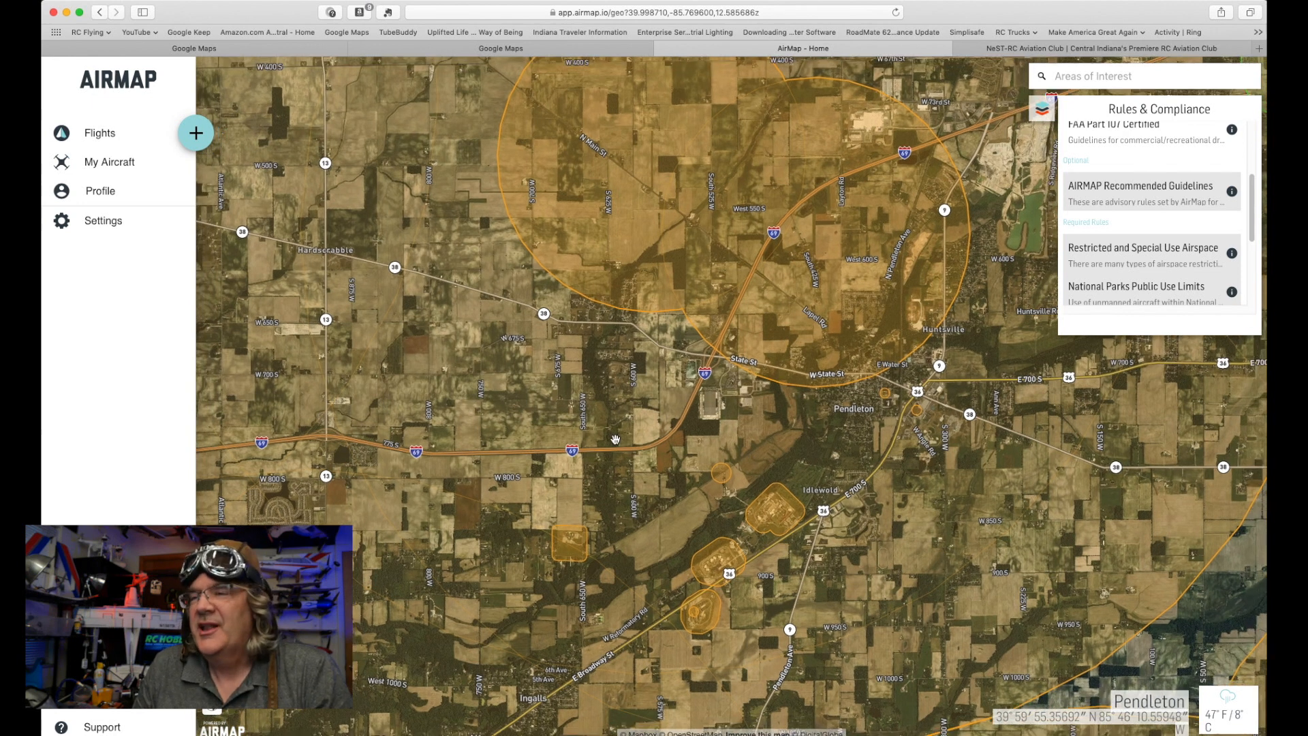
pyautogui.scroll(-2, 615, 439)
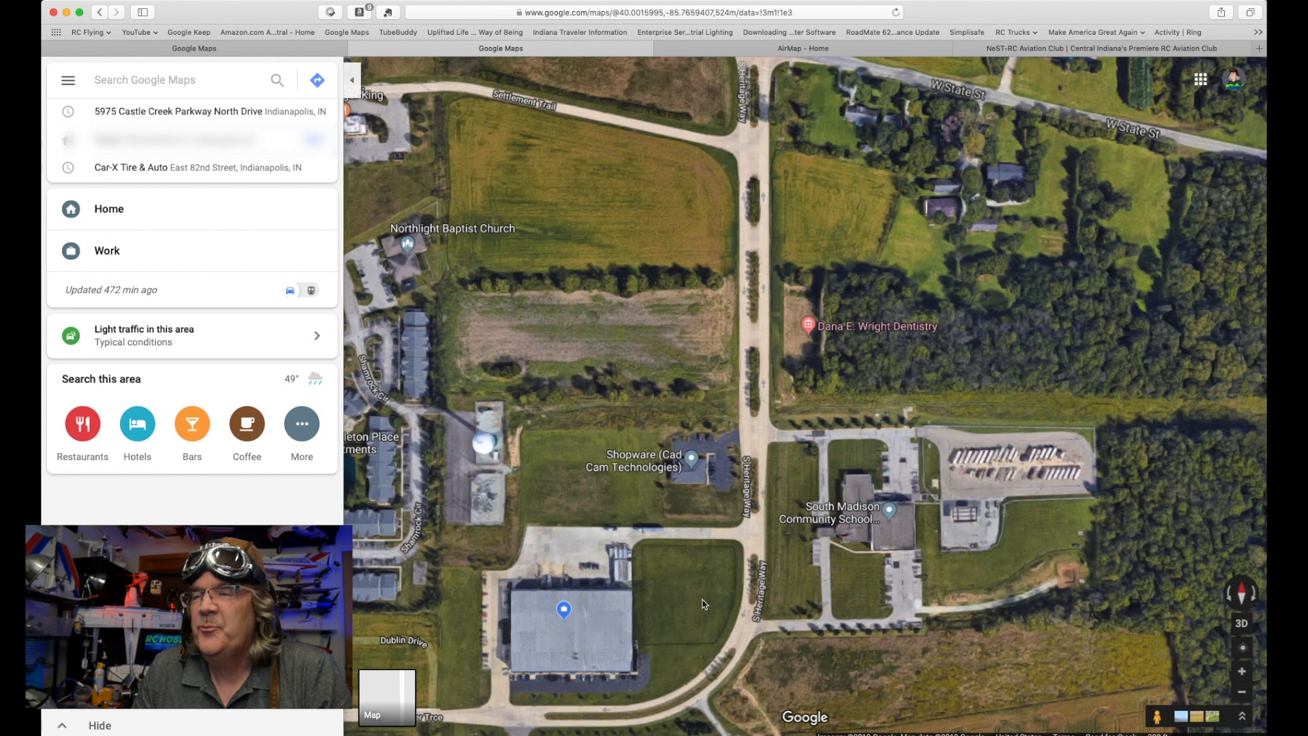
# Switch to Google Maps and create a new custom map from the saved places.
pyautogui.moveTo(656, 393); pyautogui.dragTo(717, 411)
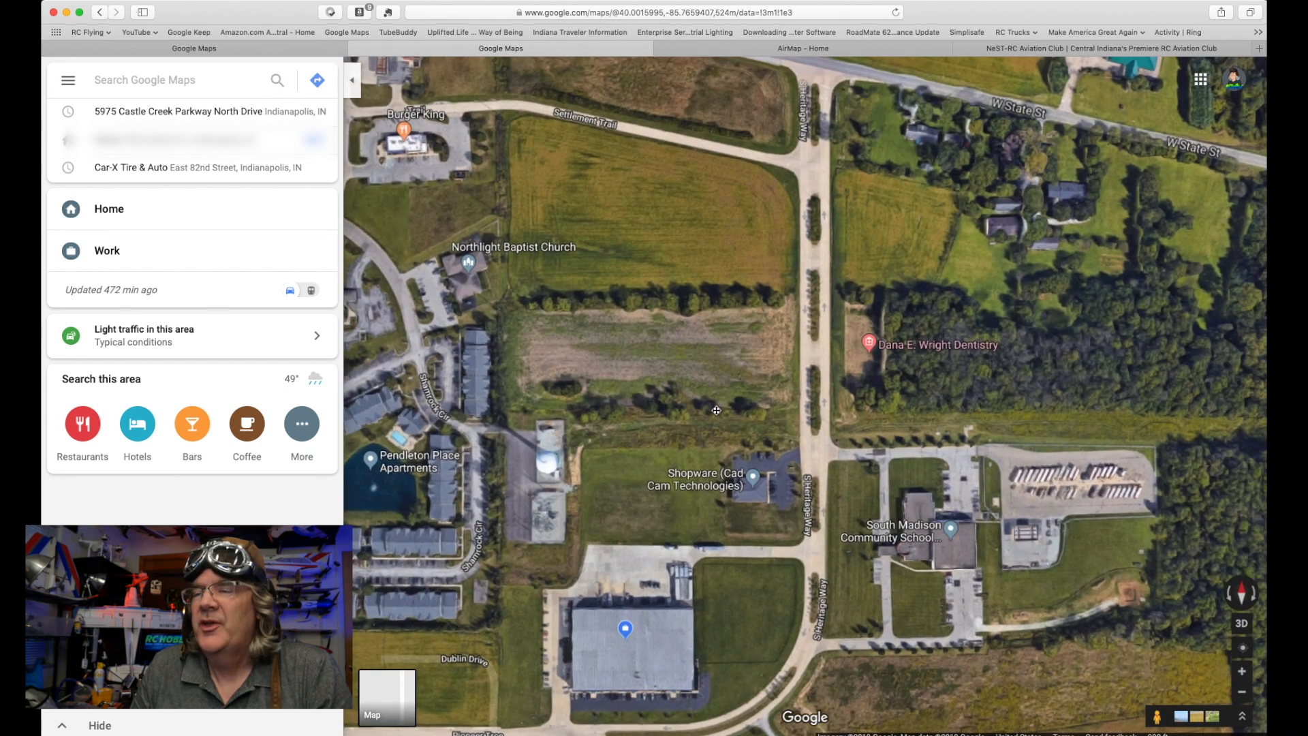
pyautogui.click(69, 81)
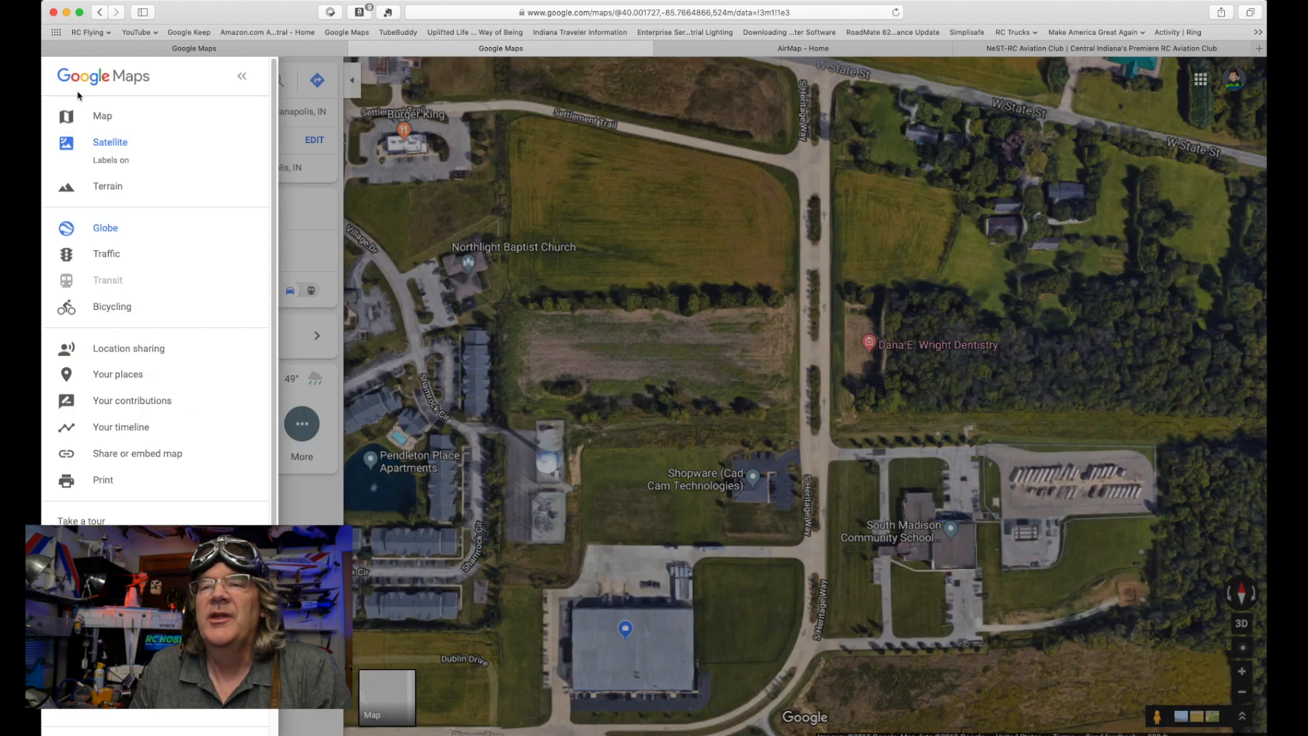
pyautogui.click(129, 375)
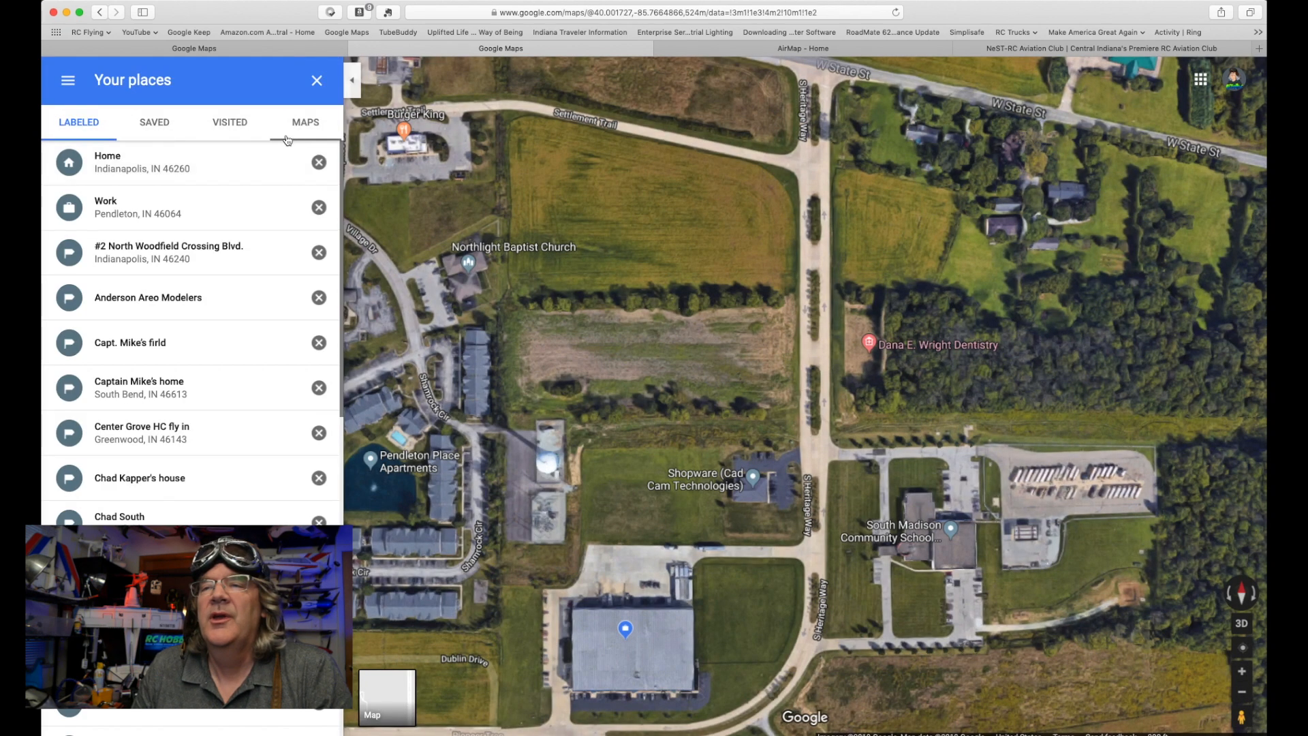
pyautogui.click(301, 128)
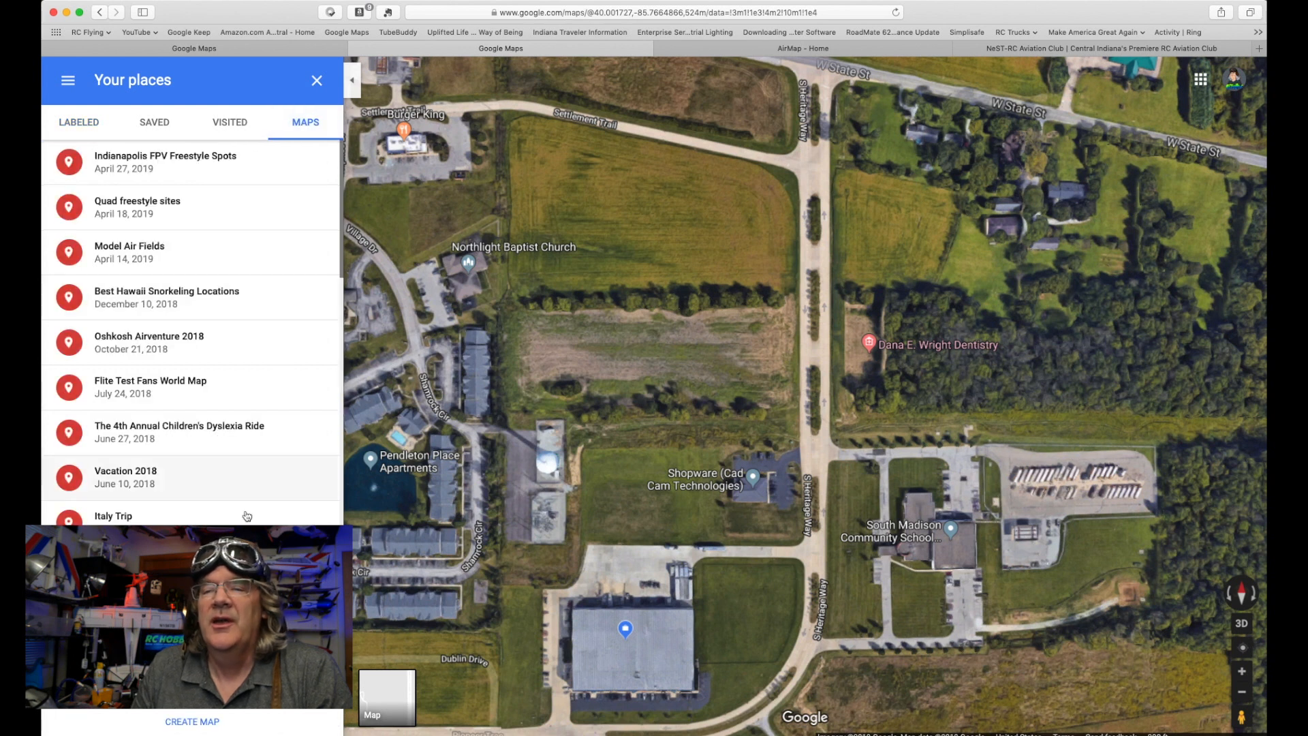
pyautogui.click(205, 724)
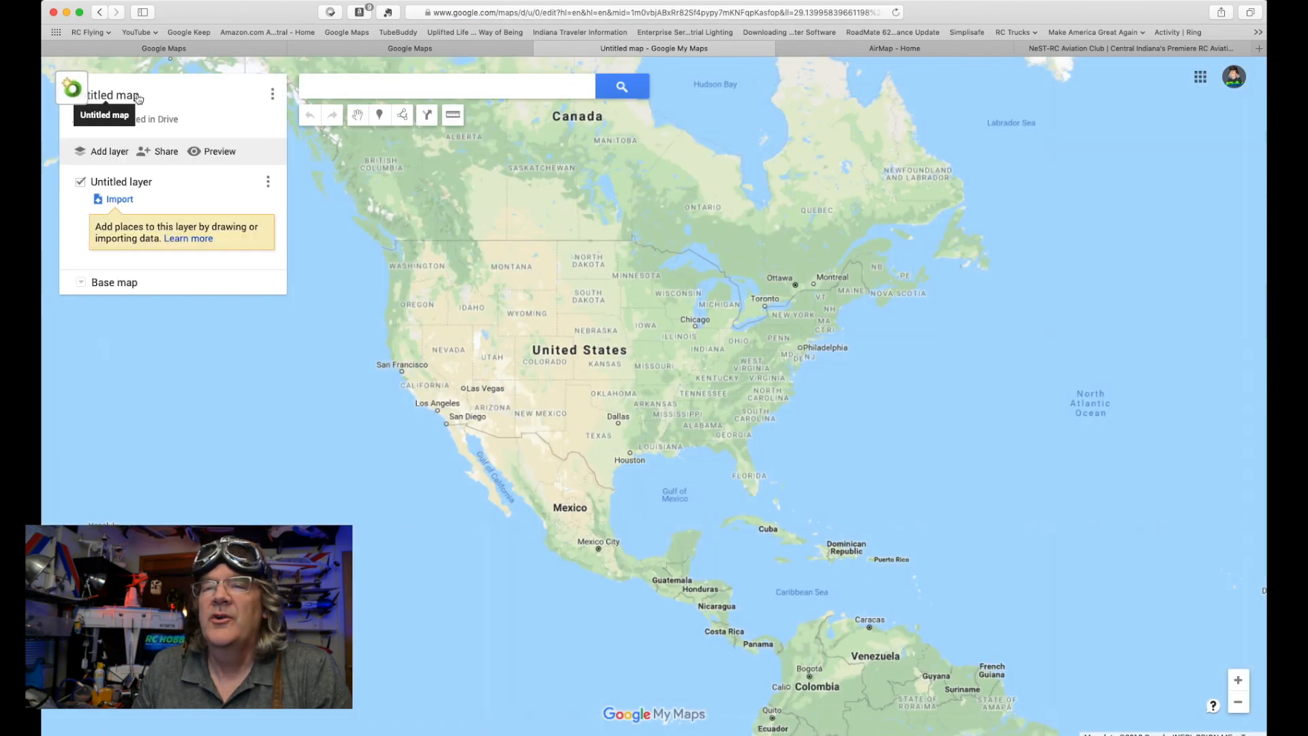
# Title the new map "New flying spots" and give it the description "for fun!".
pyautogui.click(138, 98)
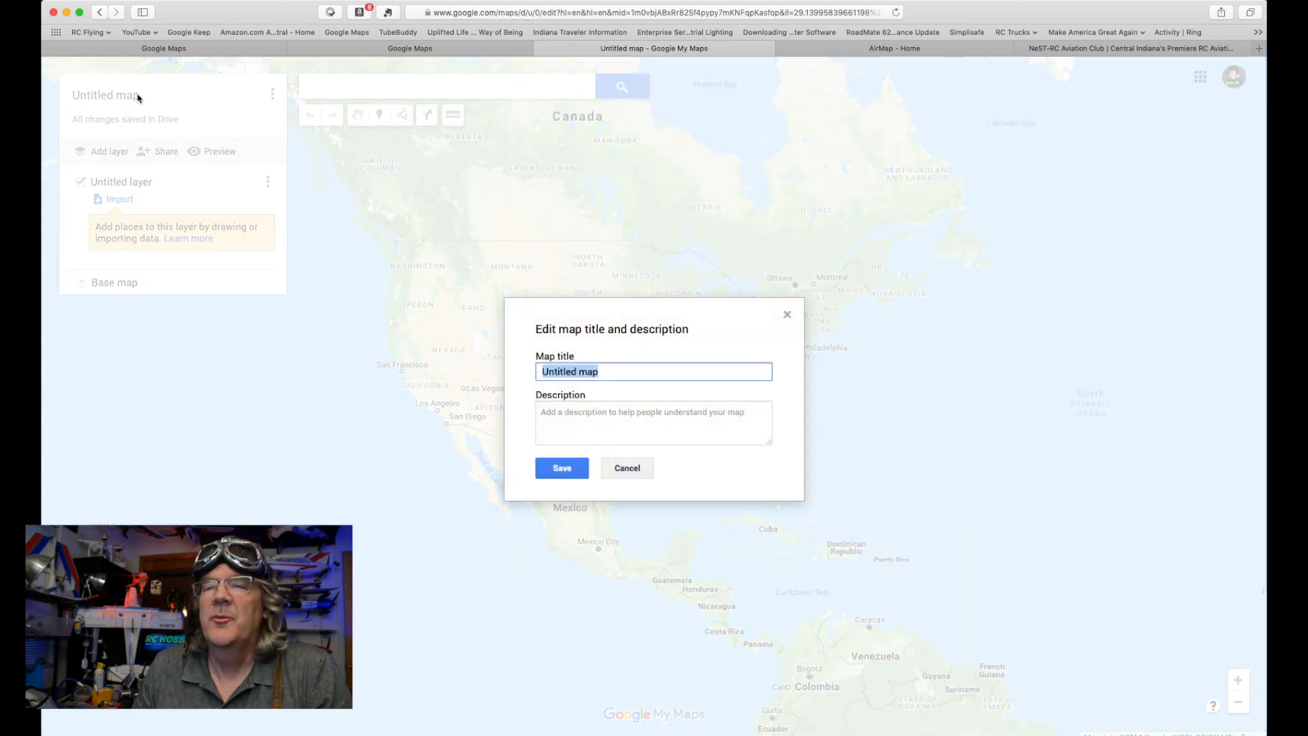
pyautogui.write('New flying spots')
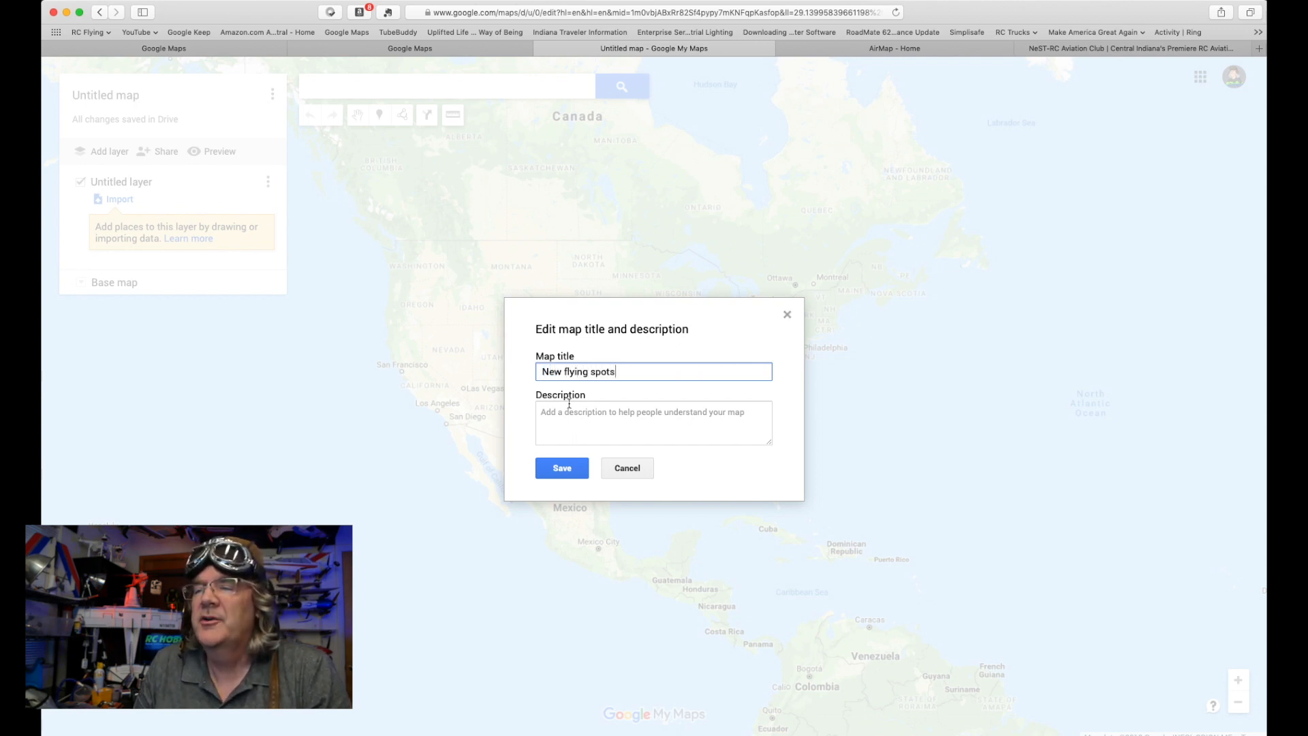
pyautogui.click(593, 429)
pyautogui.write('for fun!')
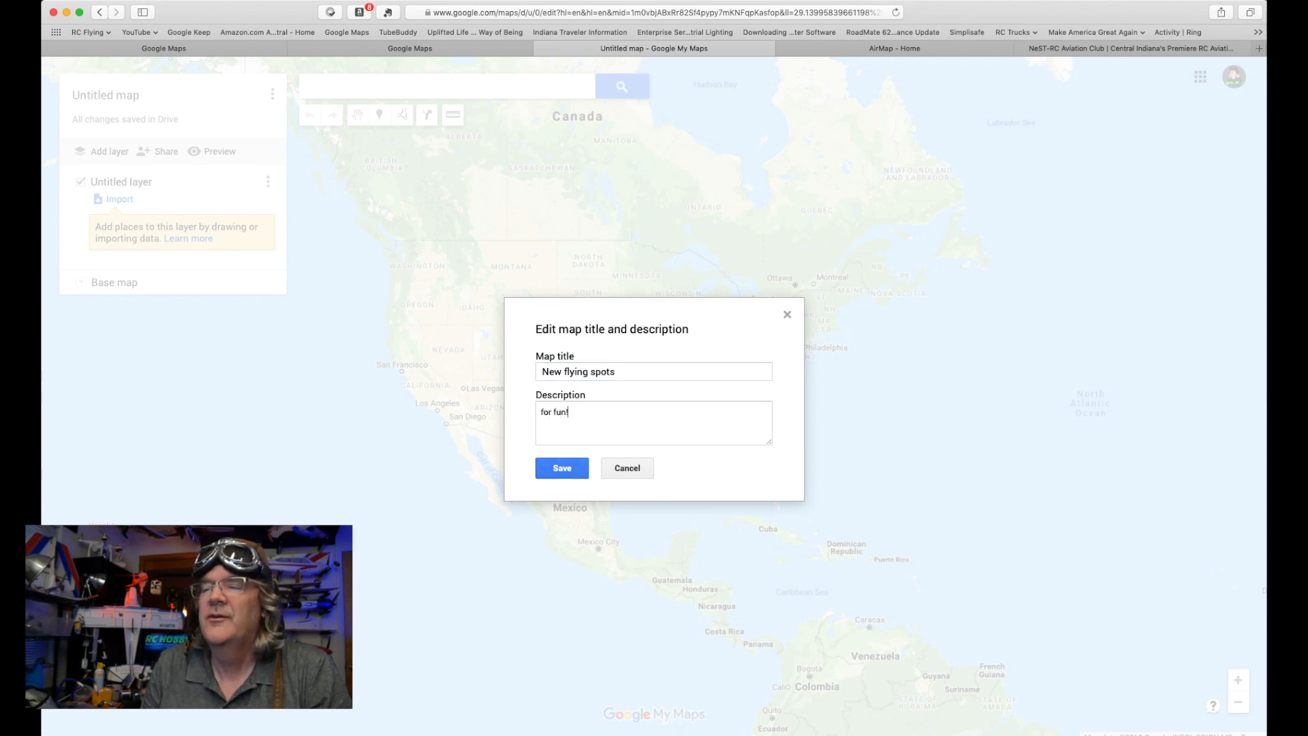
pyautogui.click(564, 473)
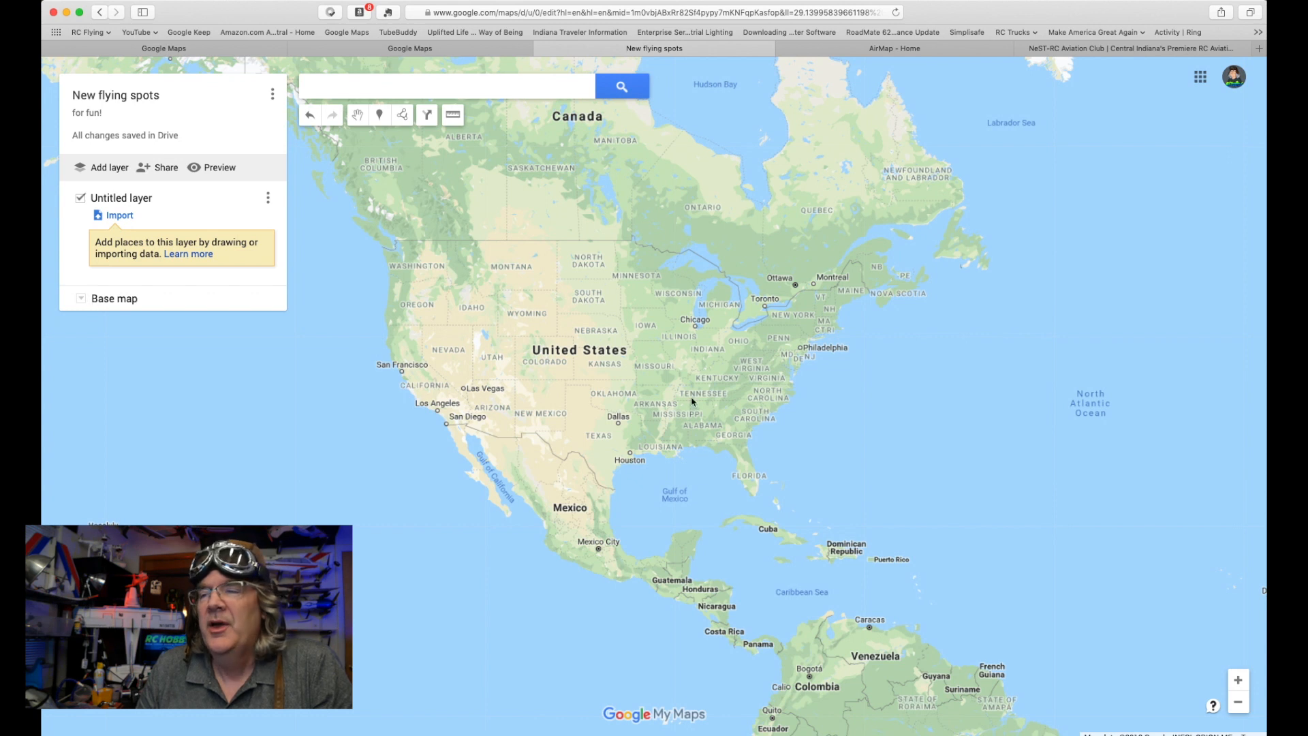
# Set the base map to satellite imagery and show the west side of Pendleton around W State St.
pyautogui.scroll(5, 698, 373)
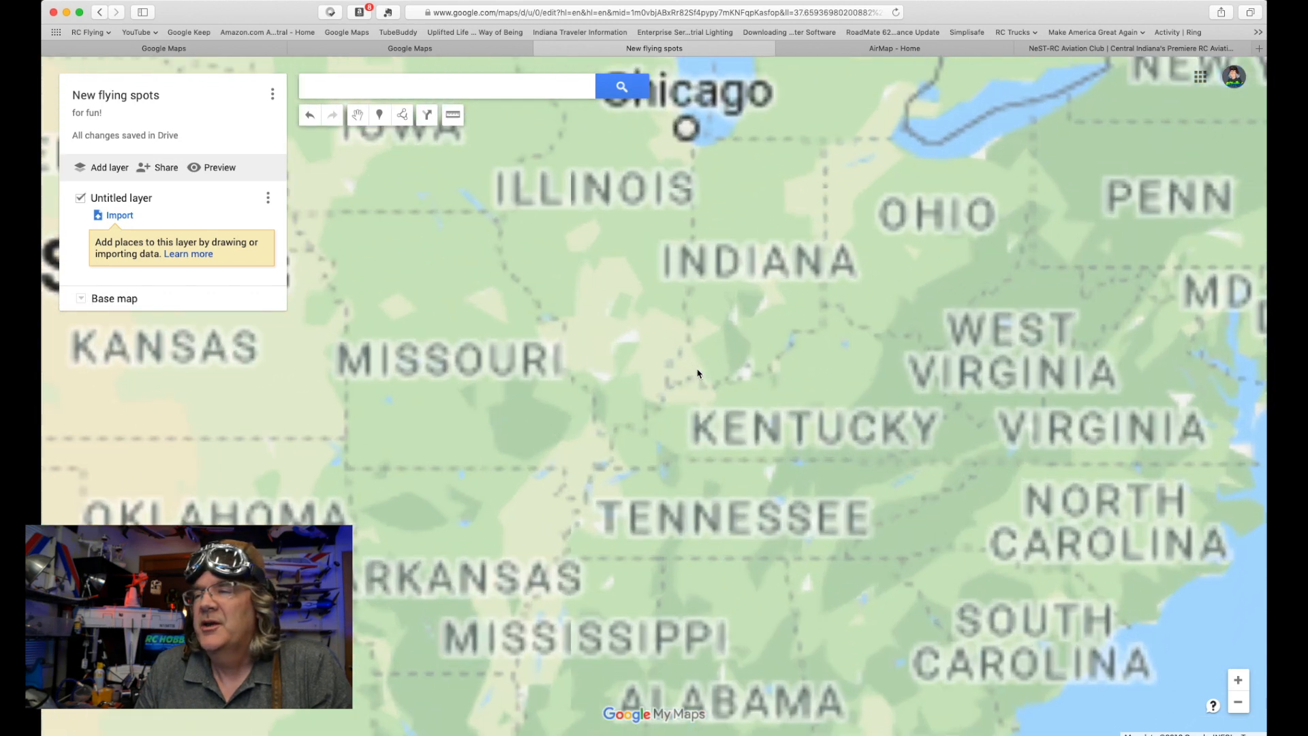
pyautogui.click(81, 299)
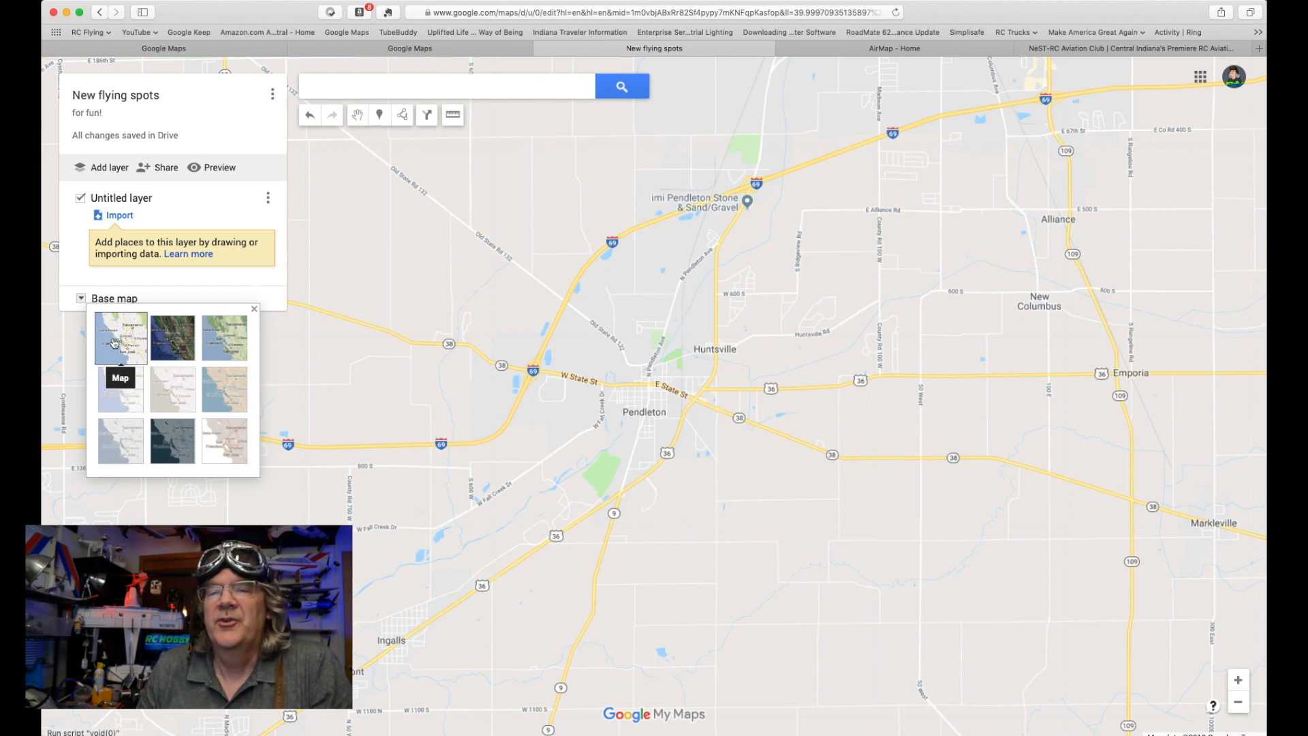
pyautogui.click(179, 337)
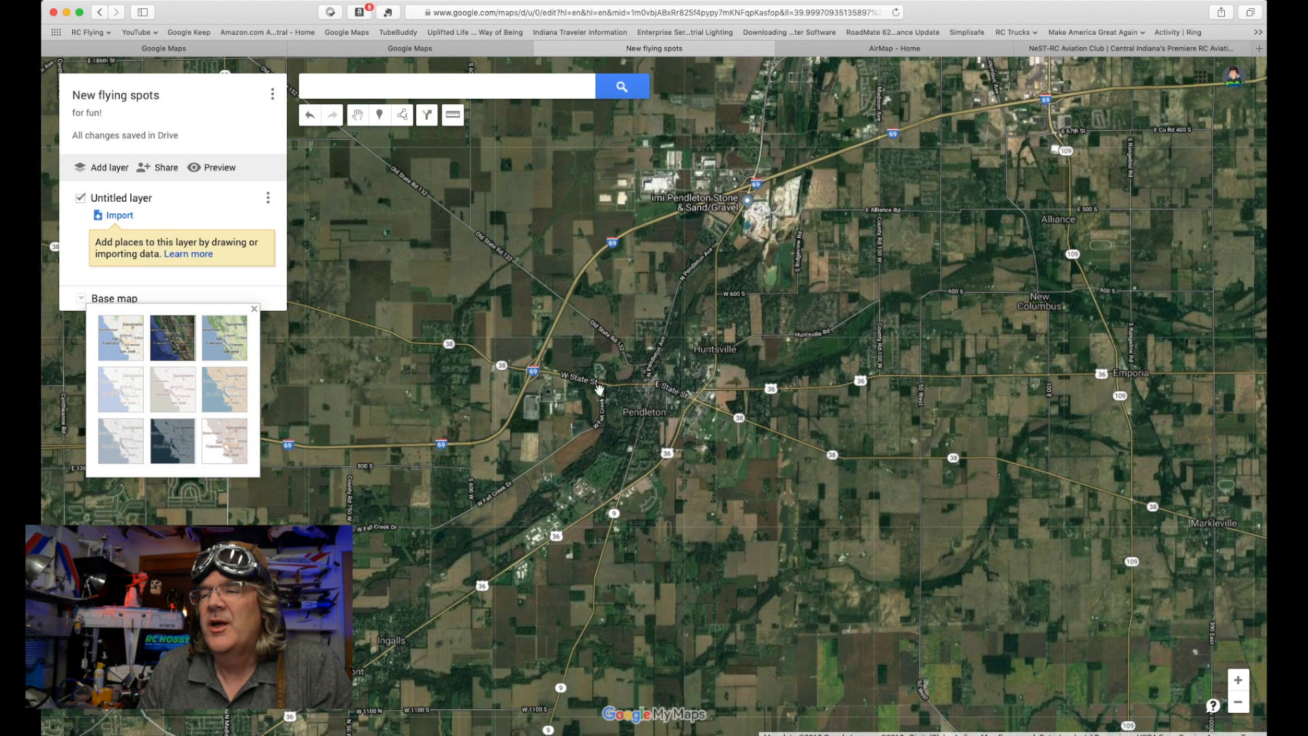
pyautogui.scroll(5, 600, 393)
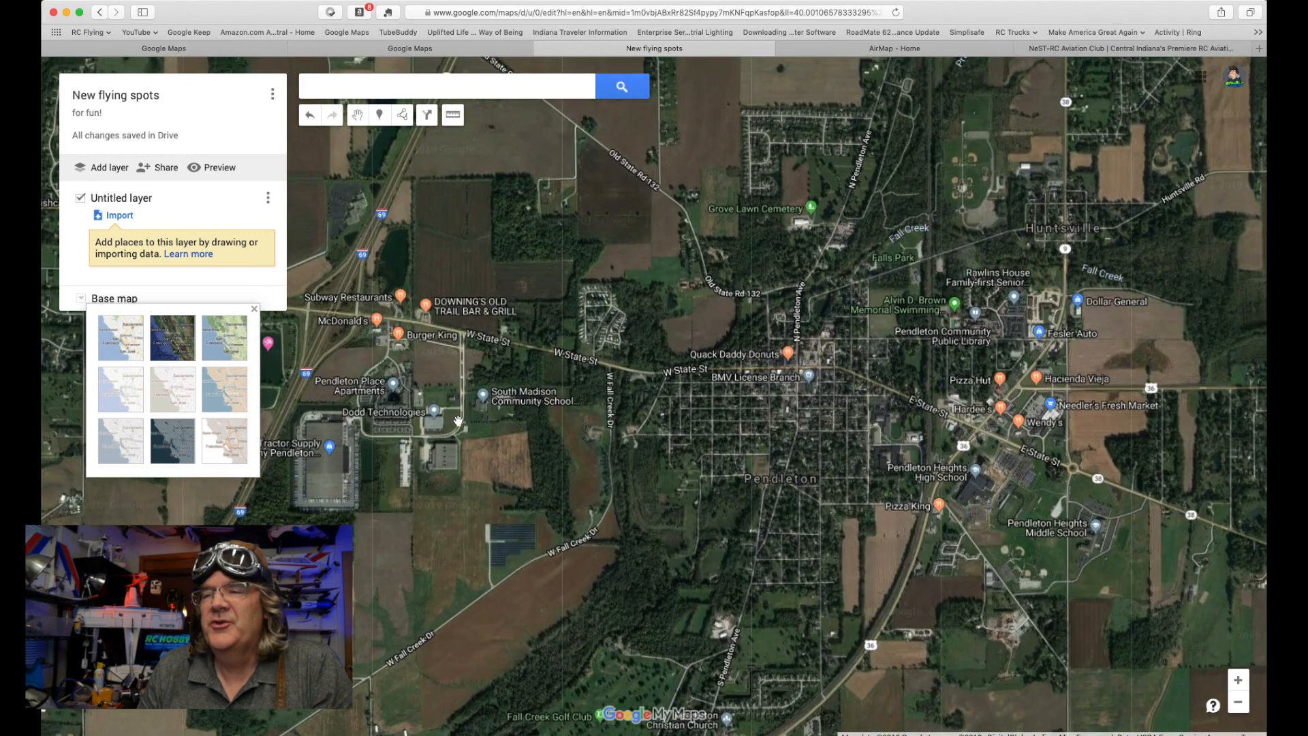
pyautogui.moveTo(626, 465); pyautogui.dragTo(820, 506)
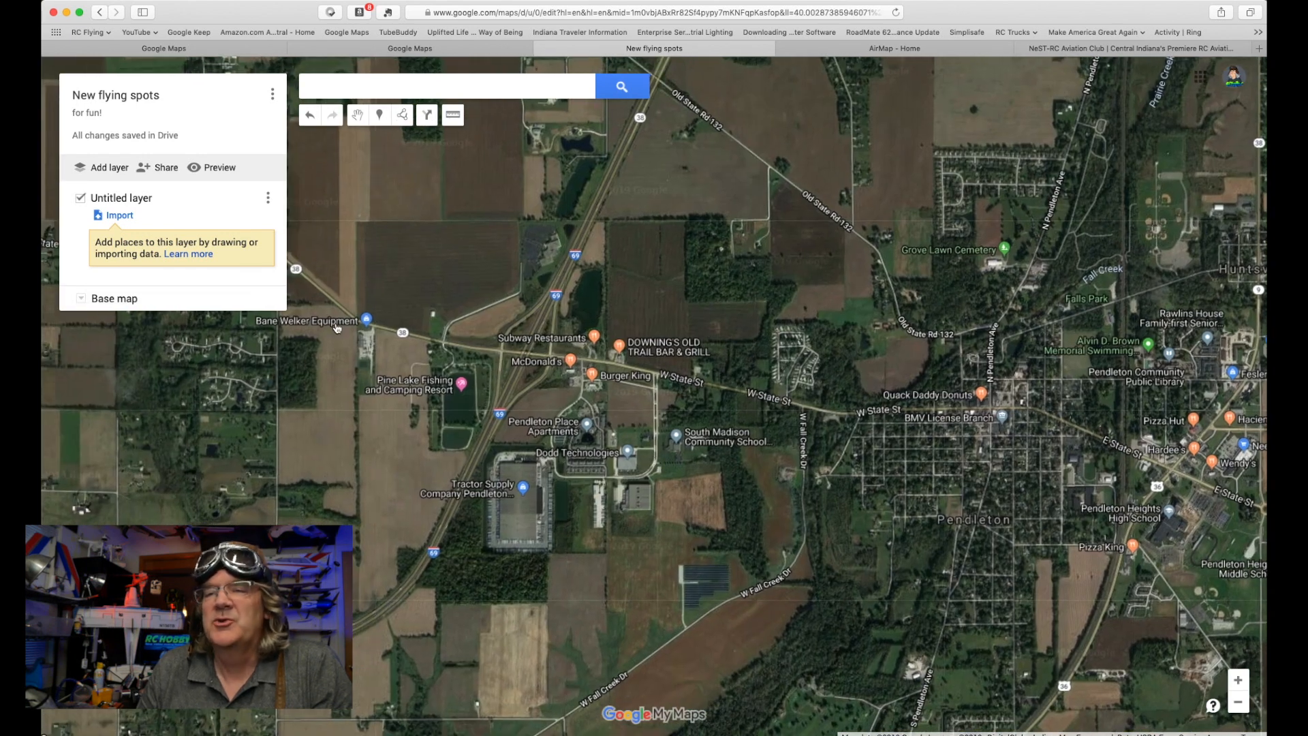
pyautogui.click(81, 298)
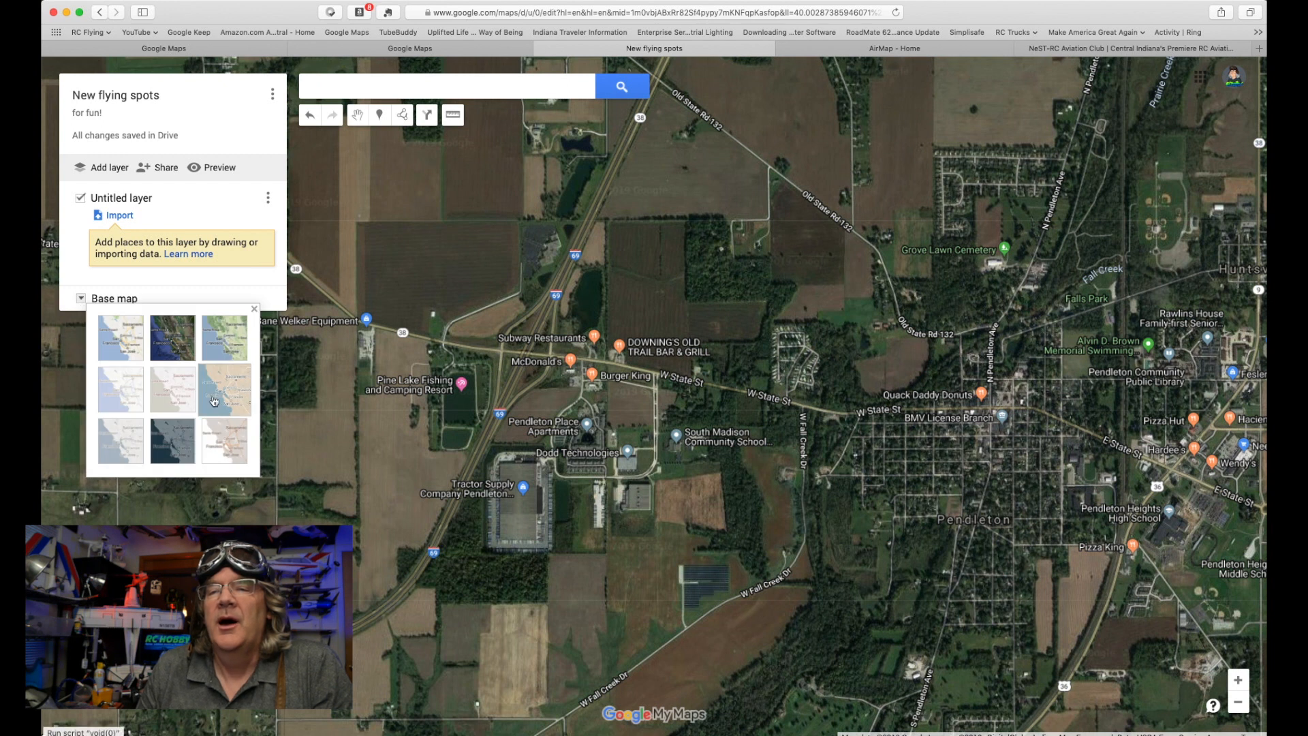
pyautogui.click(178, 389)
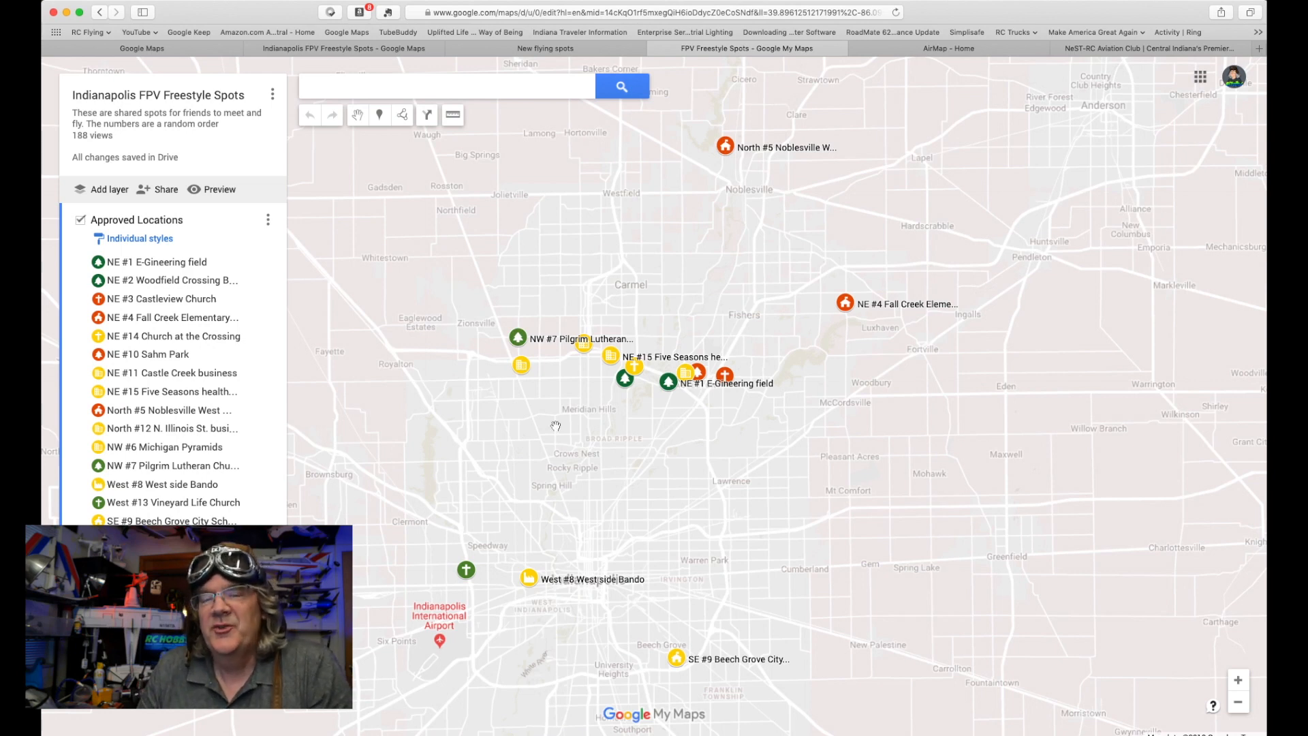
# Examine the marked locations on the Indianapolis FPV Freestyle Spots map.
pyautogui.scroll(-2, 705, 494)
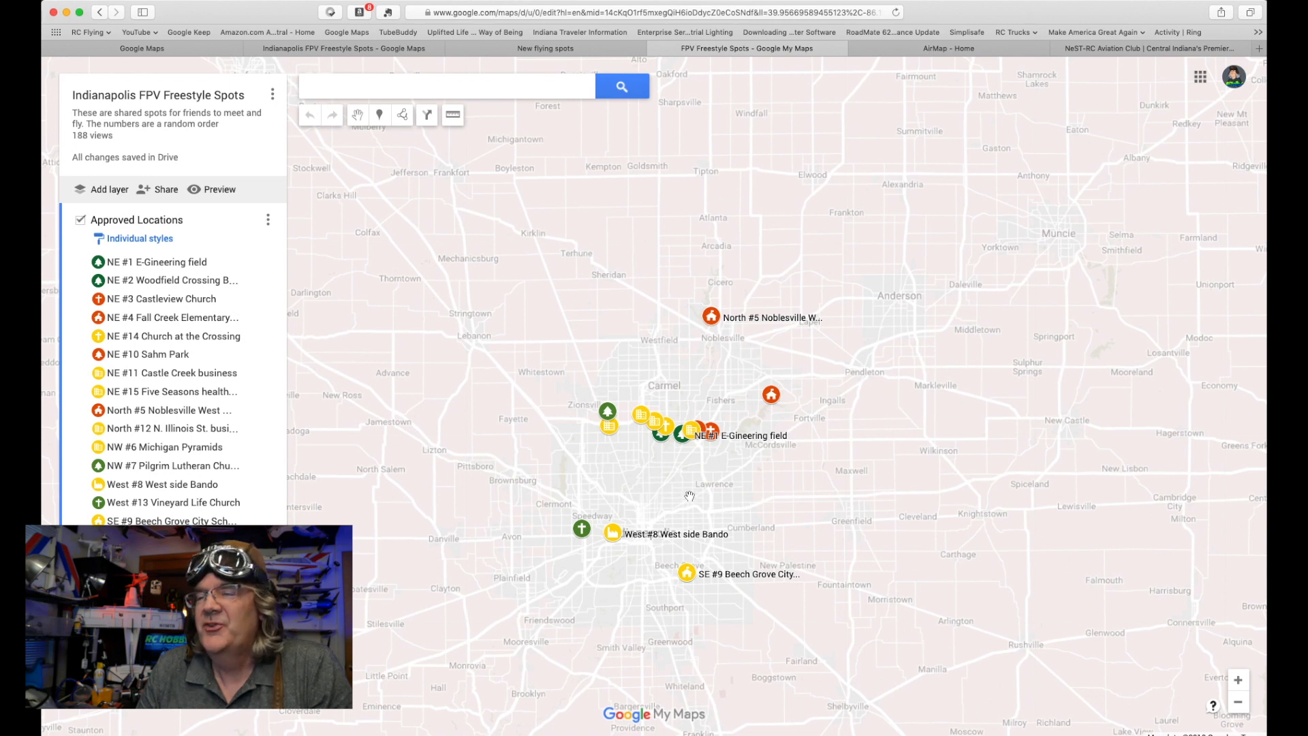
pyautogui.scroll(2, 691, 500)
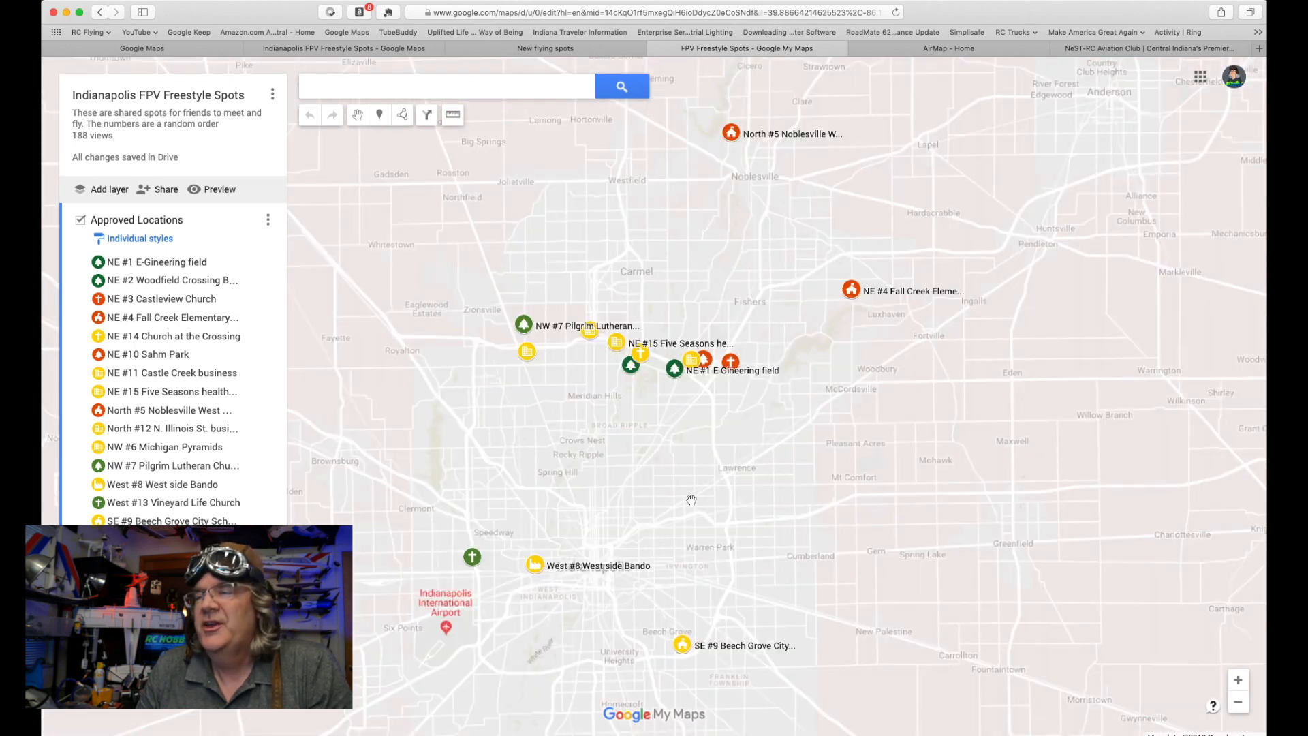
pyautogui.scroll(-1, 691, 500)
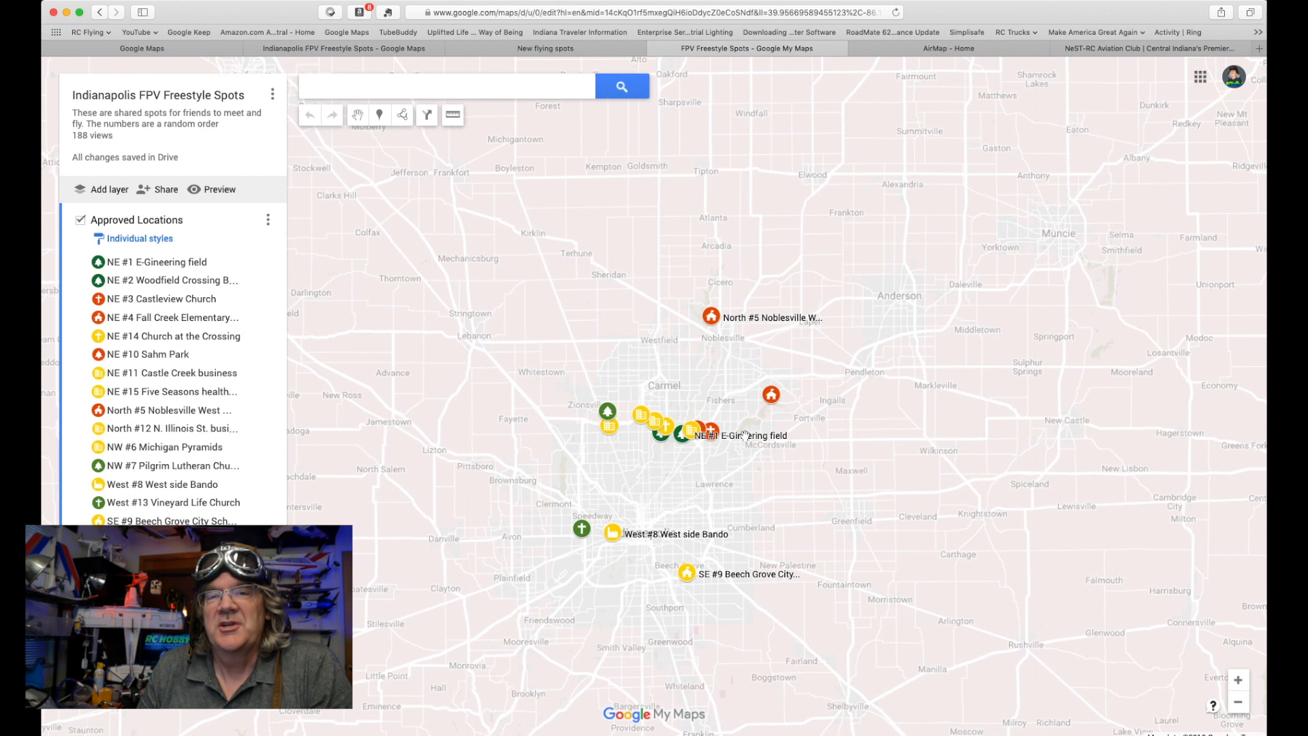
# Return to the New flying spots map and rename its untitled layer "New spots".
pyautogui.scroll(3, 614, 496)
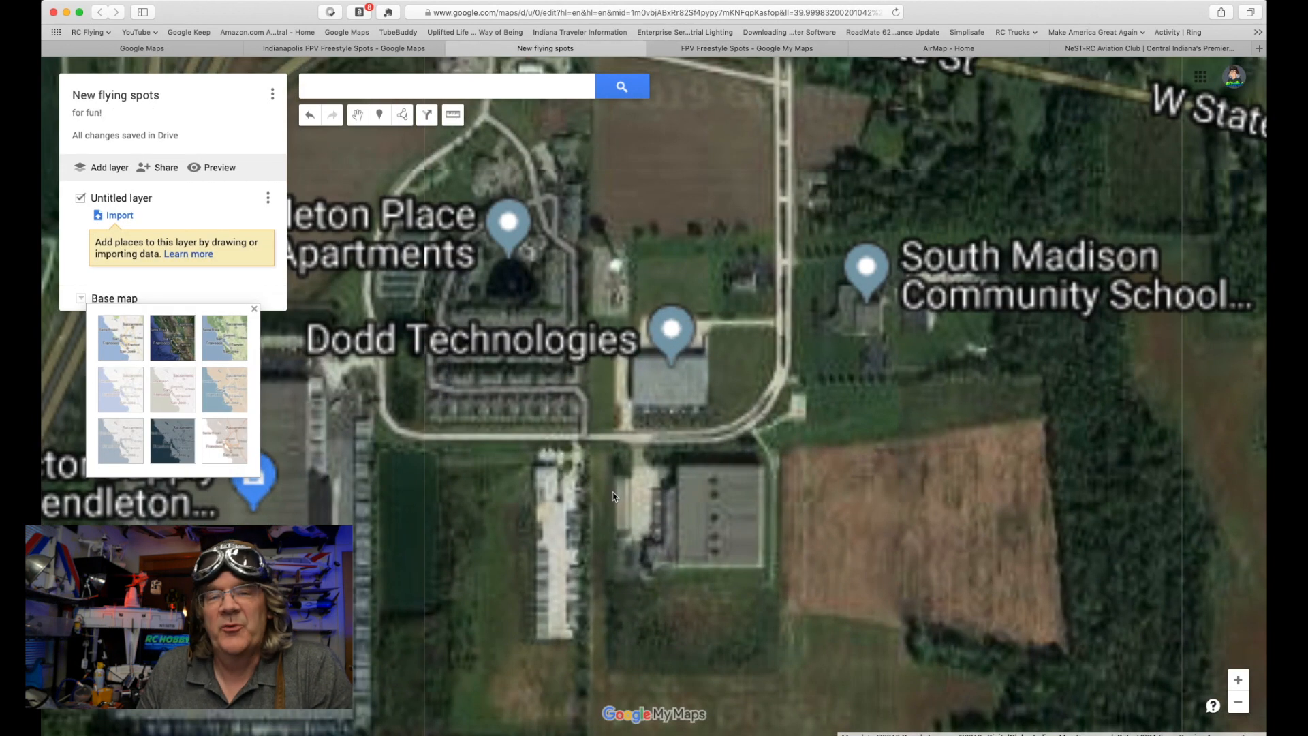
pyautogui.moveTo(679, 243); pyautogui.dragTo(666, 478)
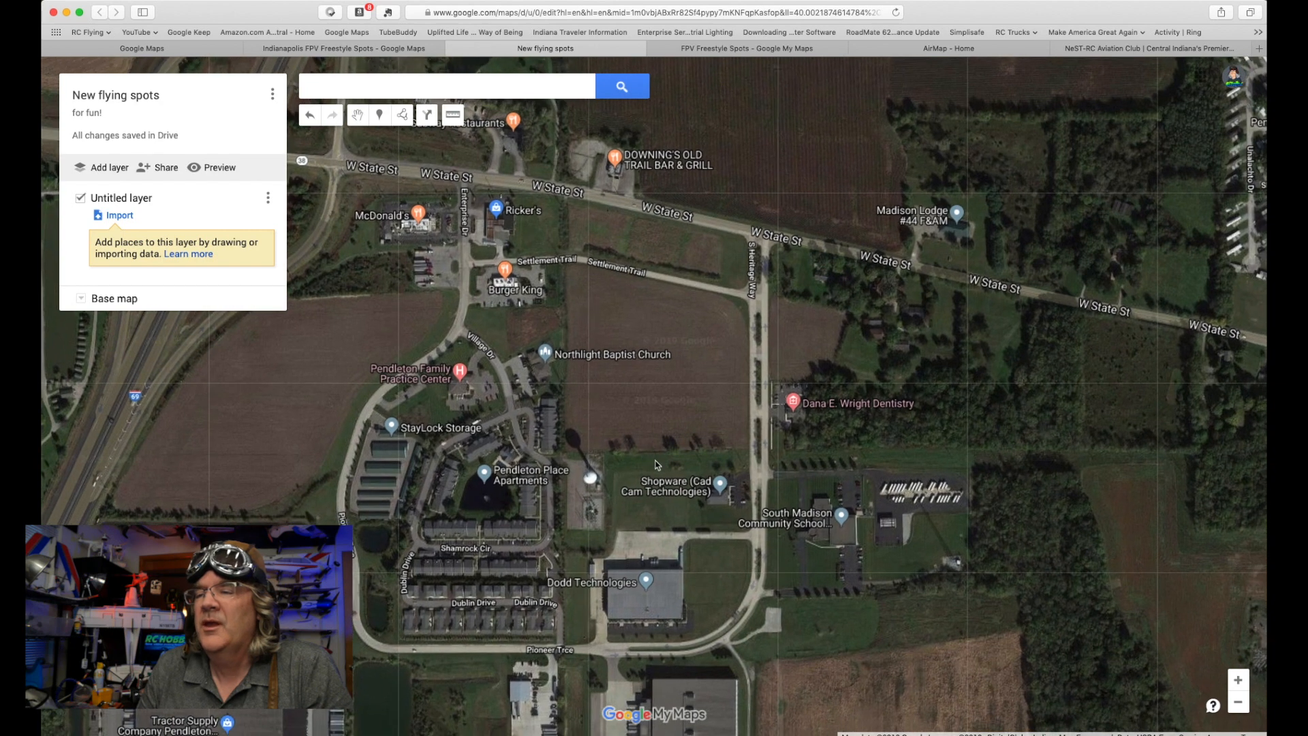
pyautogui.scroll(2, 664, 476)
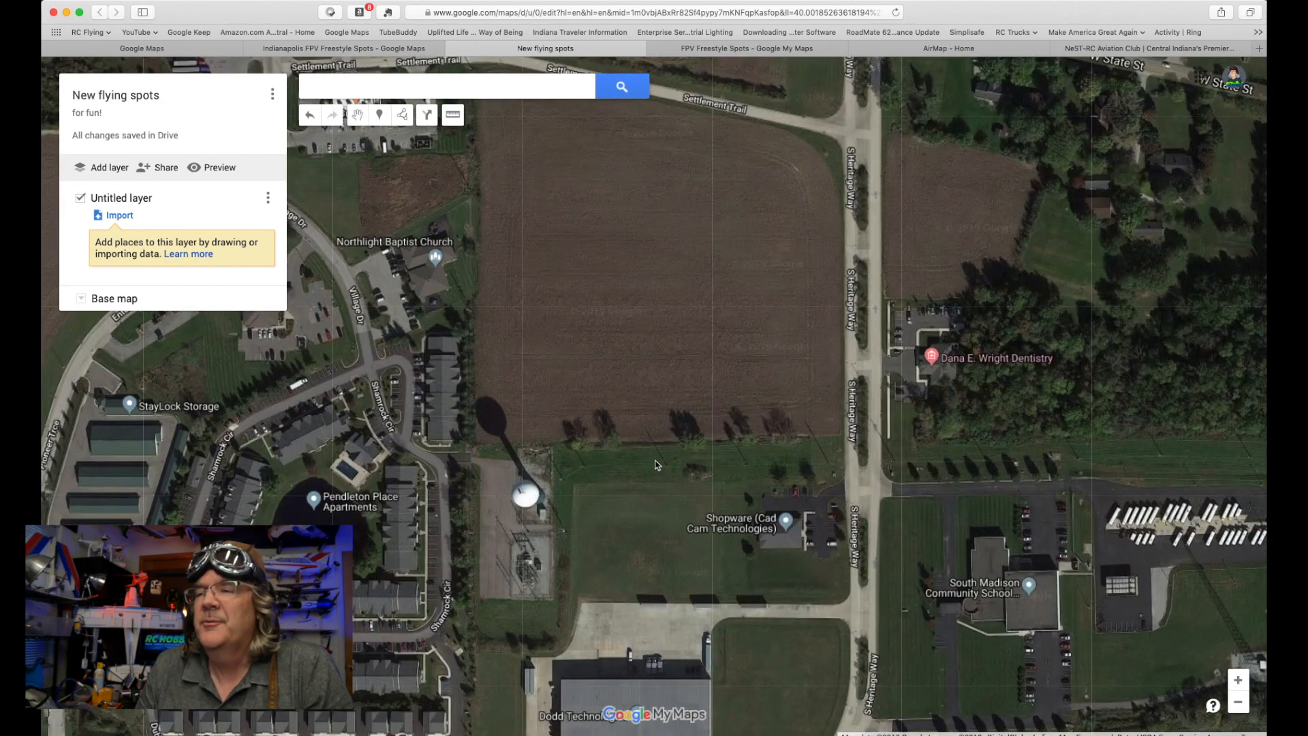
pyautogui.scroll(-2, 656, 464)
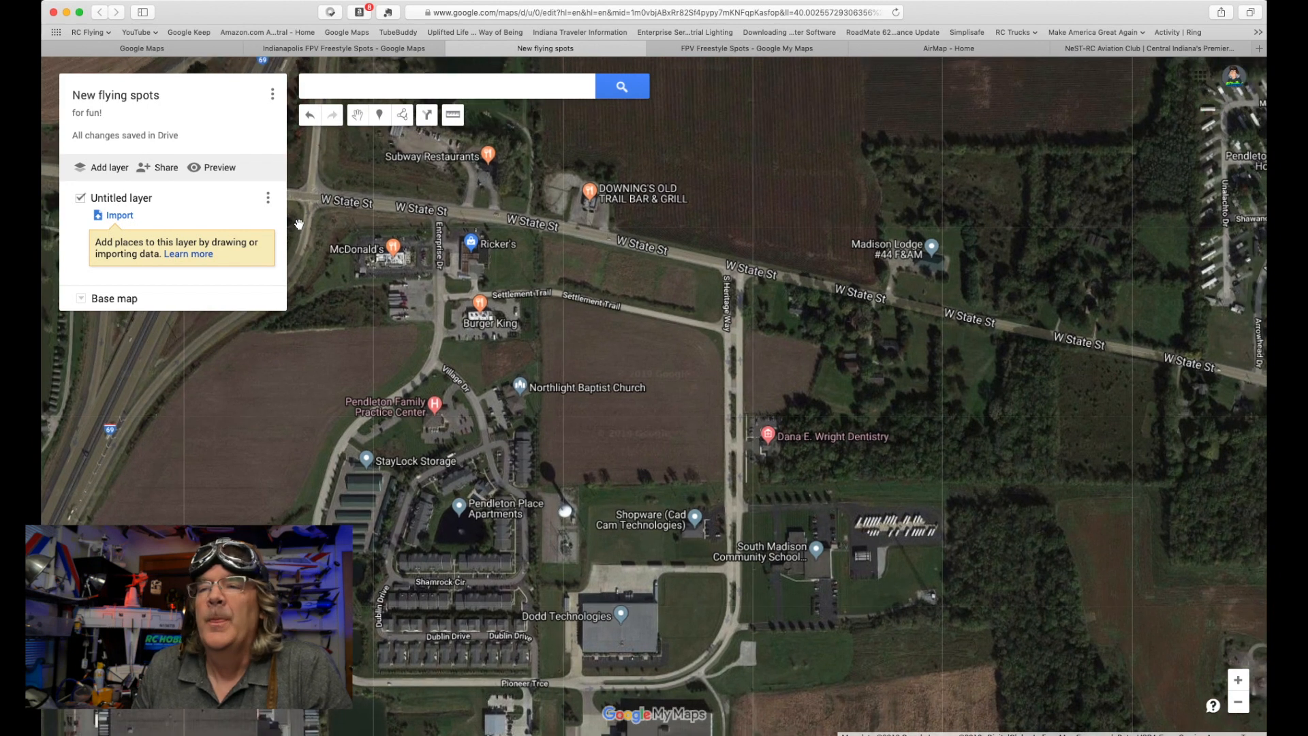
pyautogui.click(134, 199)
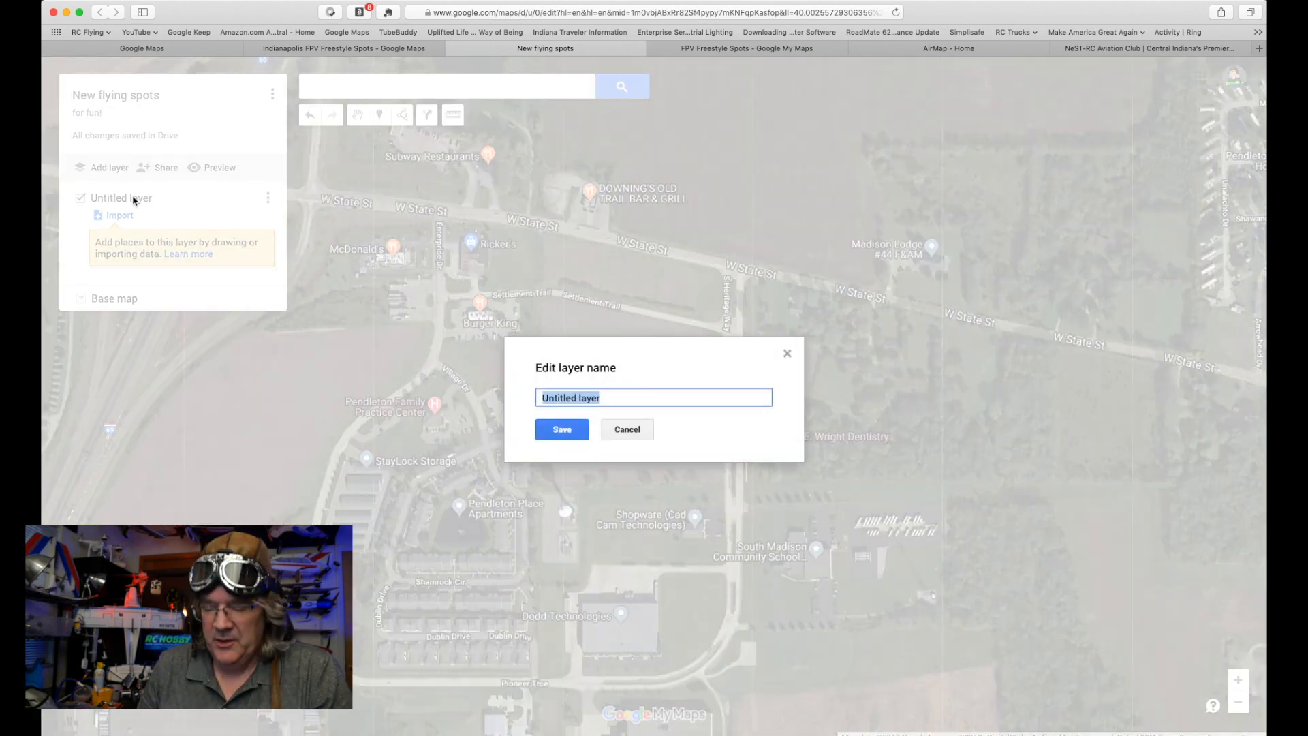
pyautogui.write('New')
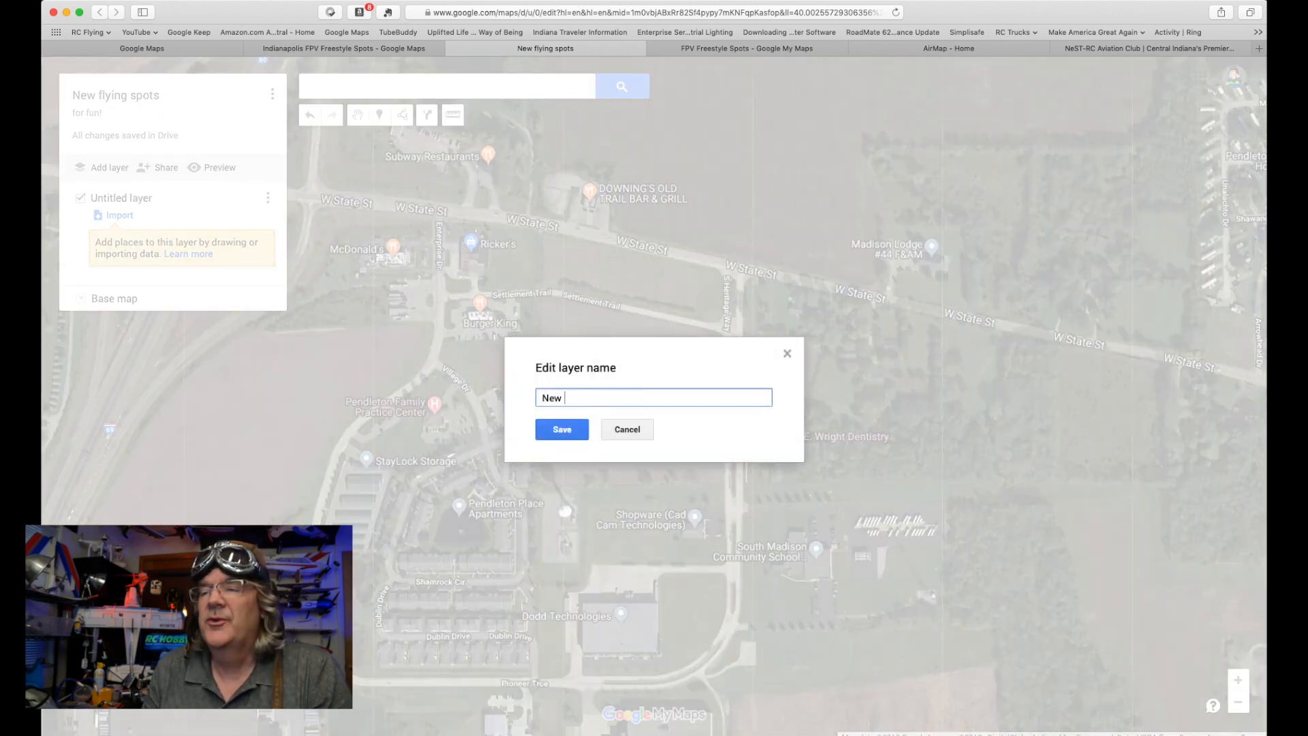
pyautogui.write(' spots')
pyautogui.press('Return')
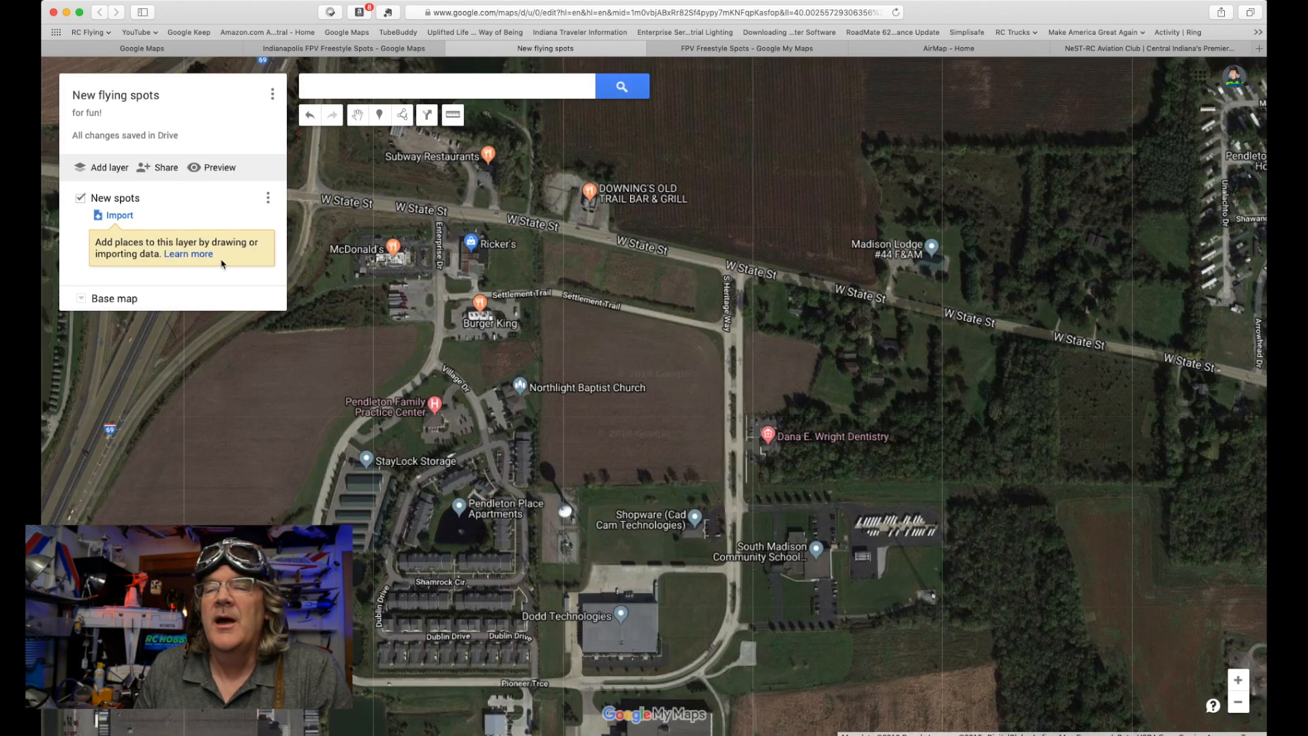
# Place a marker named "New field" in the brown field between Northlight Baptist Church and S Heritage Way.
pyautogui.moveTo(535, 397); pyautogui.dragTo(572, 424)
pyautogui.click(383, 122)
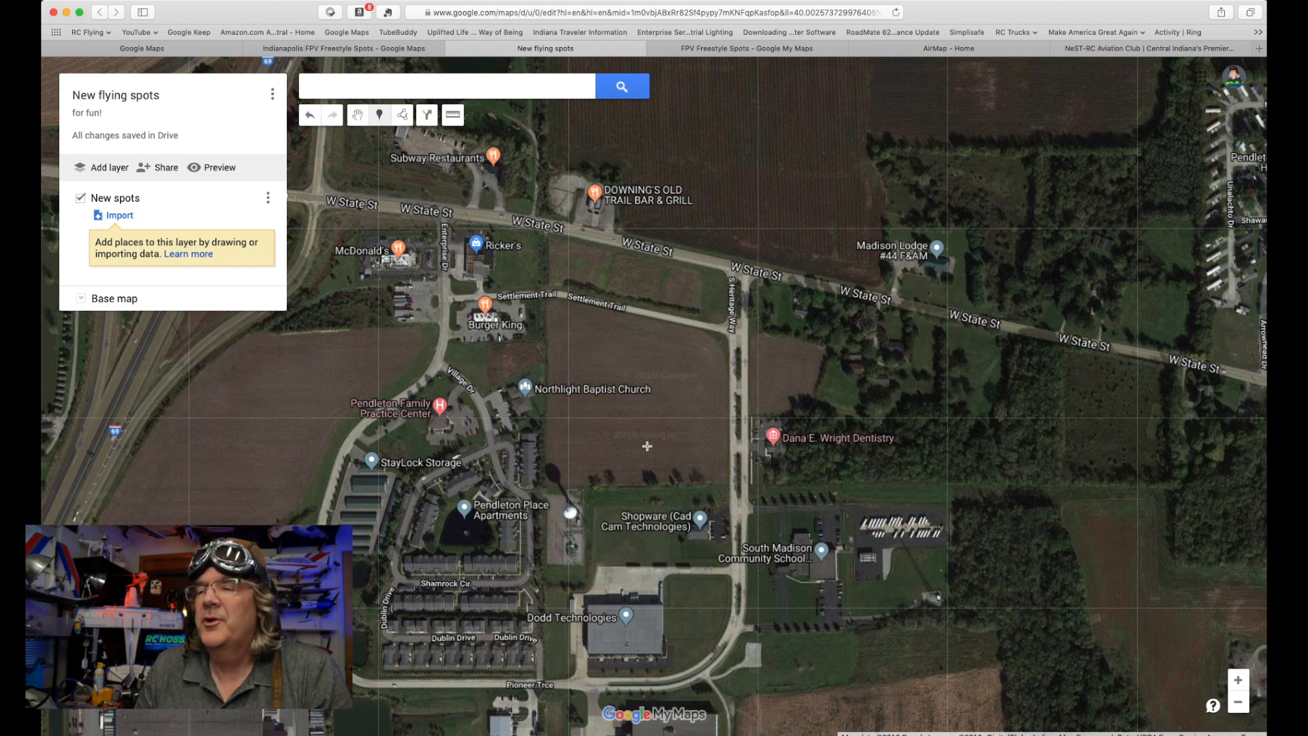
pyautogui.click(644, 419)
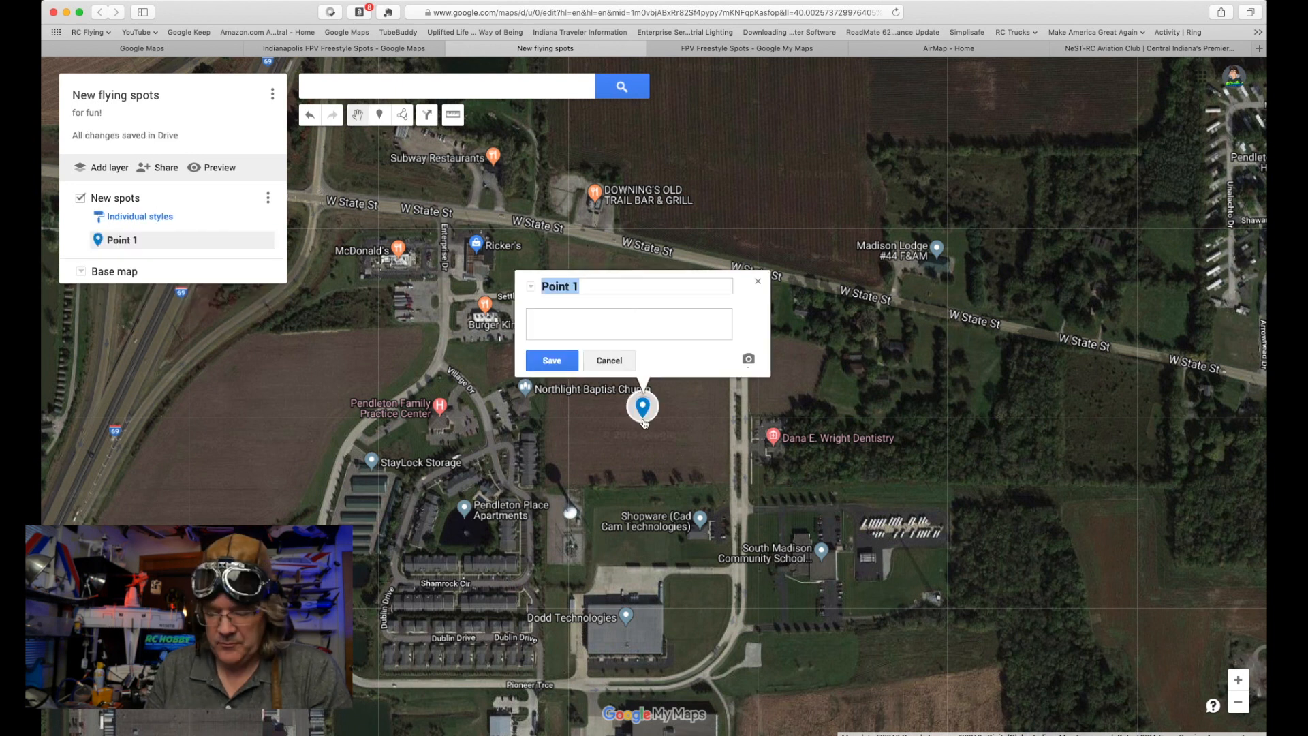
pyautogui.write('New field')
pyautogui.click(553, 363)
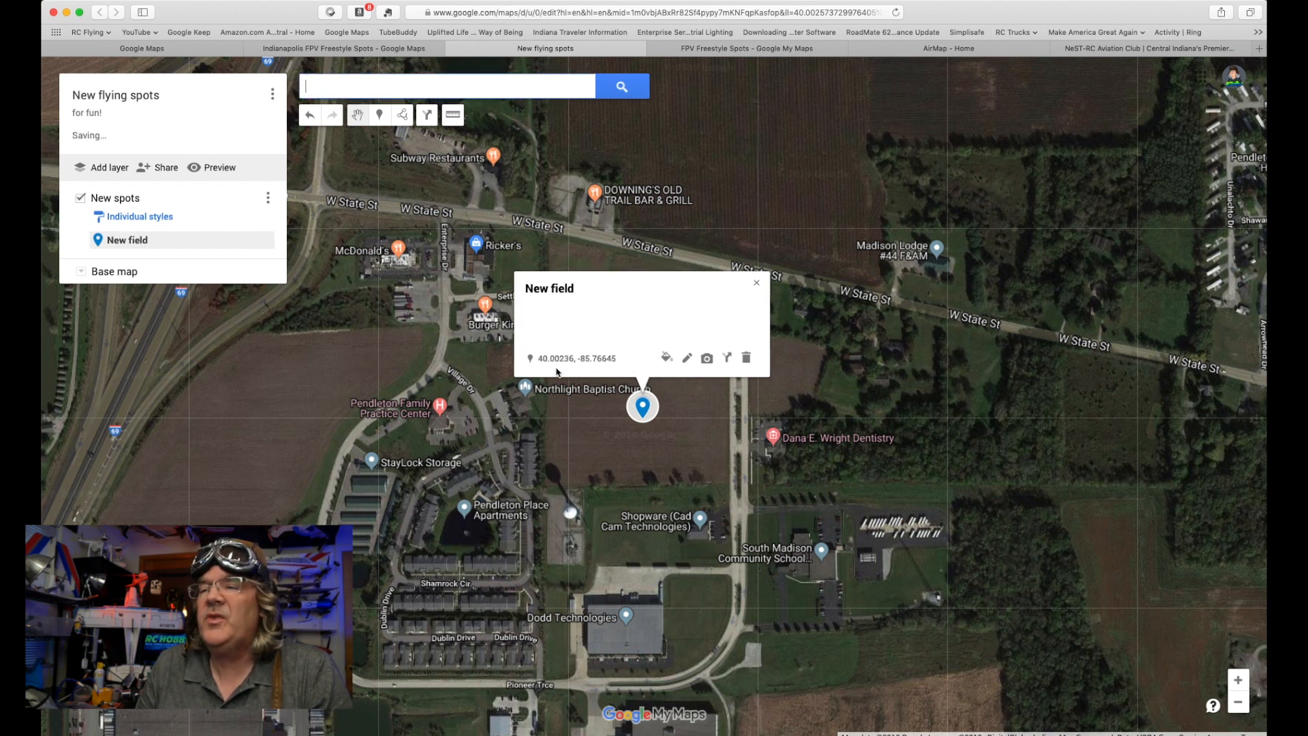
pyautogui.click(757, 283)
# Move the New field marker to the paved lot just north of Dodd Technologies and colour it yellow.
pyautogui.moveTo(644, 409)
pyautogui.mouseDown()
pyautogui.moveTo(702, 494)
pyautogui.moveTo(667, 549)
pyautogui.moveTo(638, 566)
pyautogui.mouseUp()
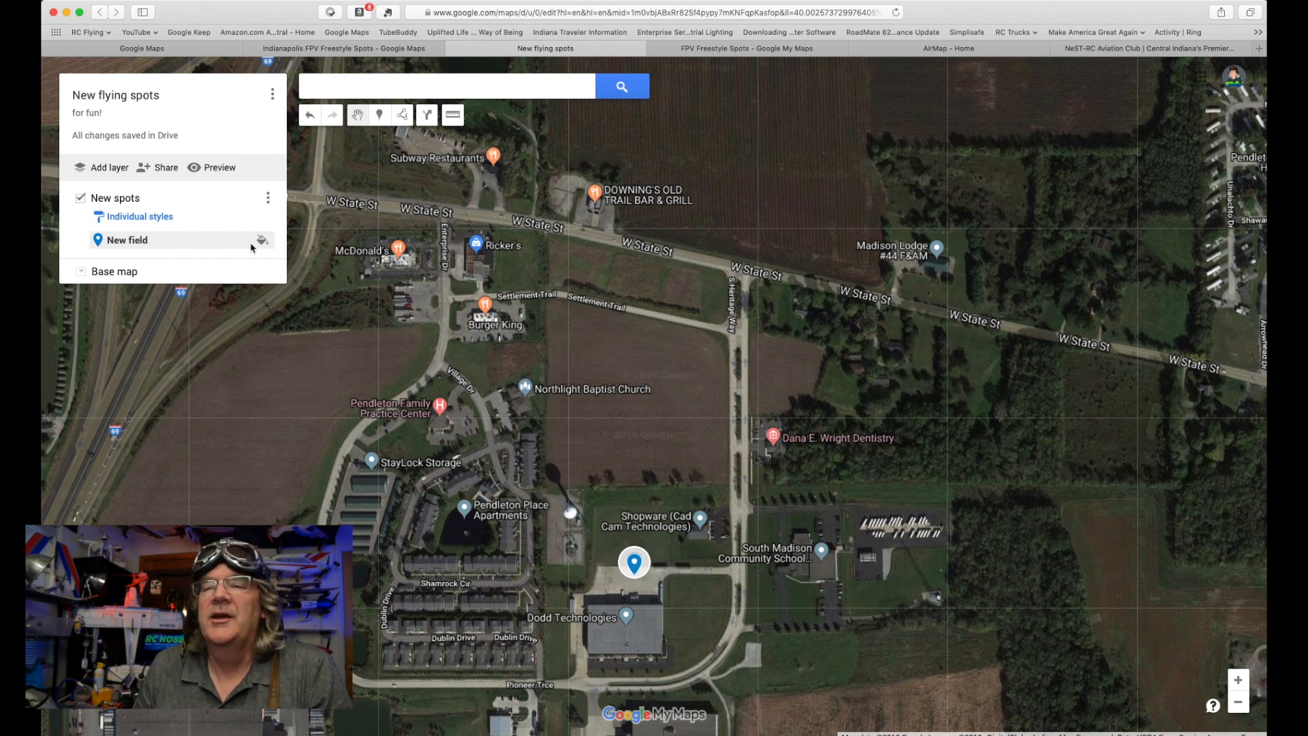
pyautogui.click(261, 241)
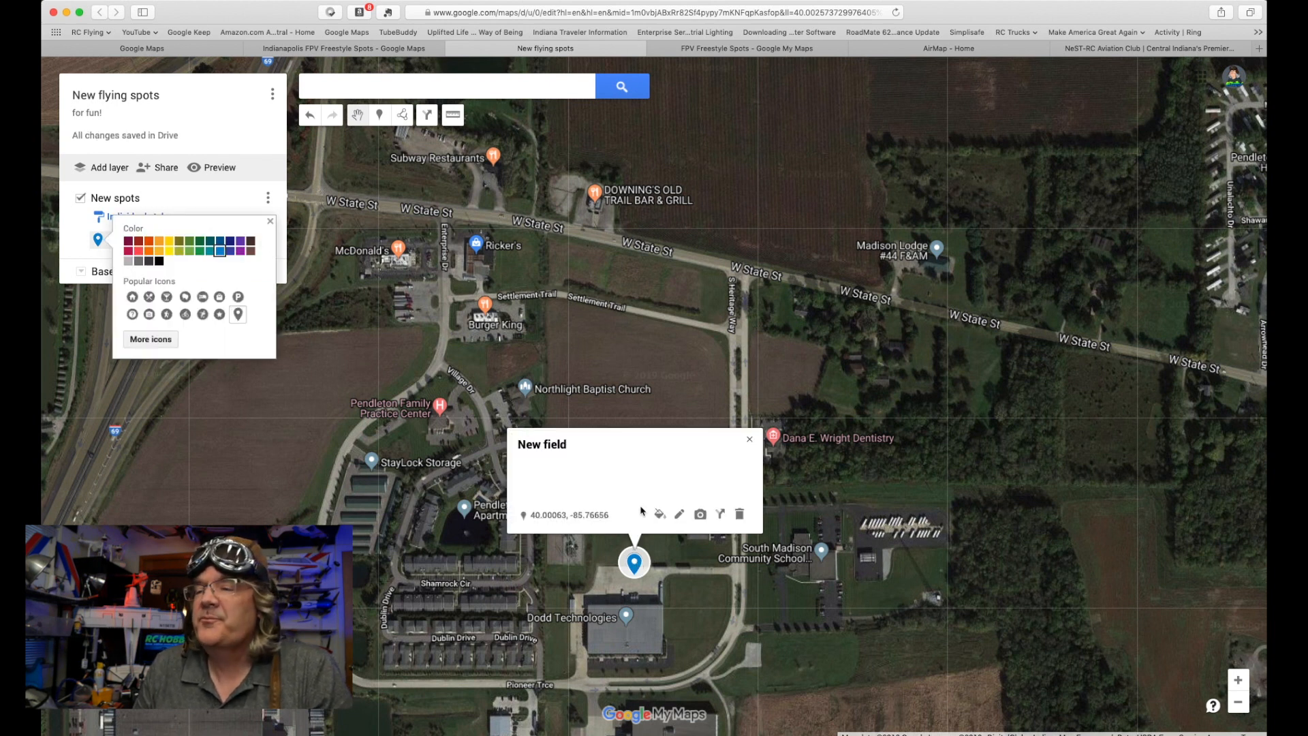
pyautogui.click(661, 518)
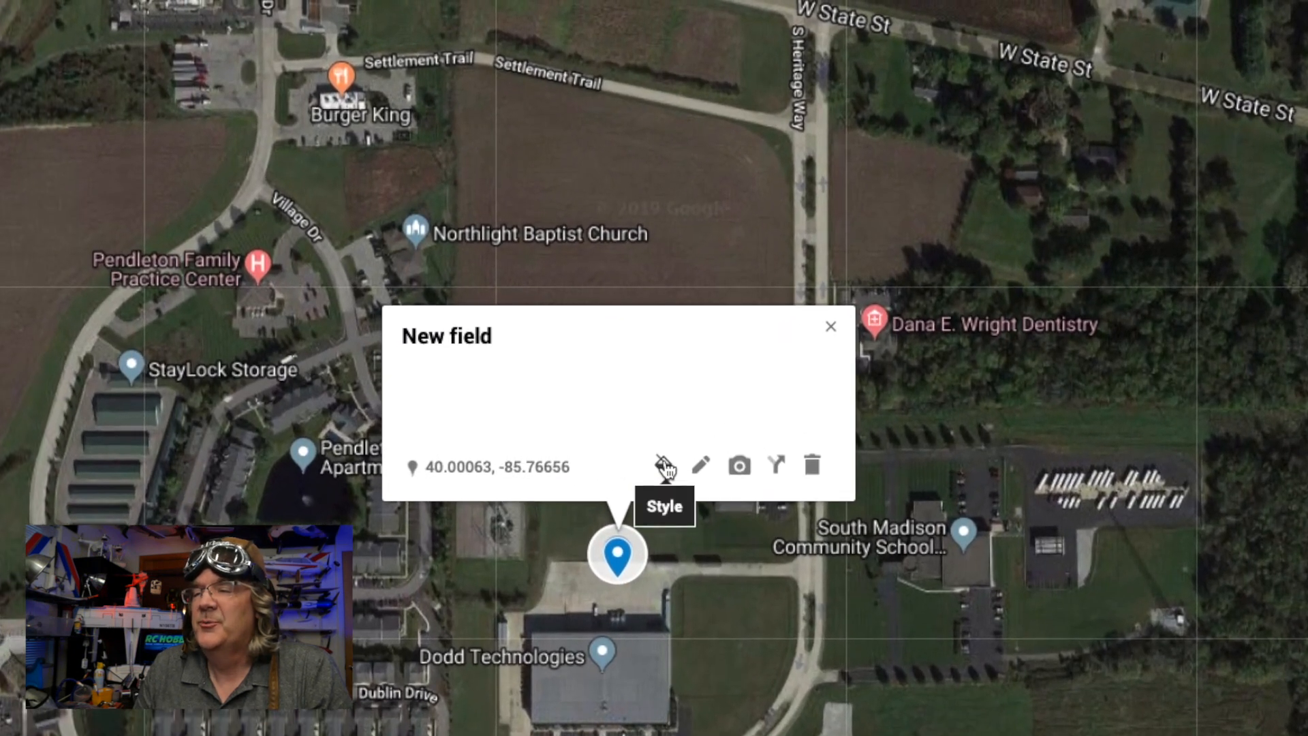
pyautogui.click(663, 464)
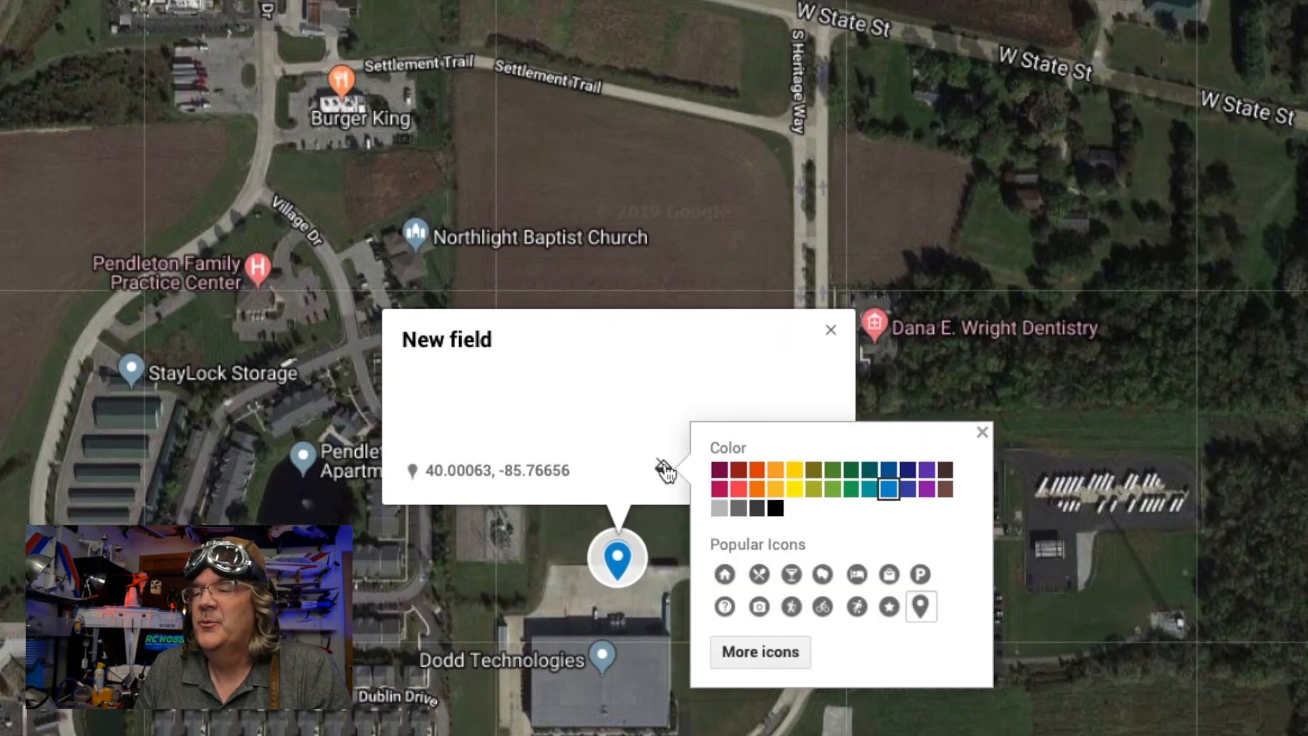
pyautogui.click(782, 489)
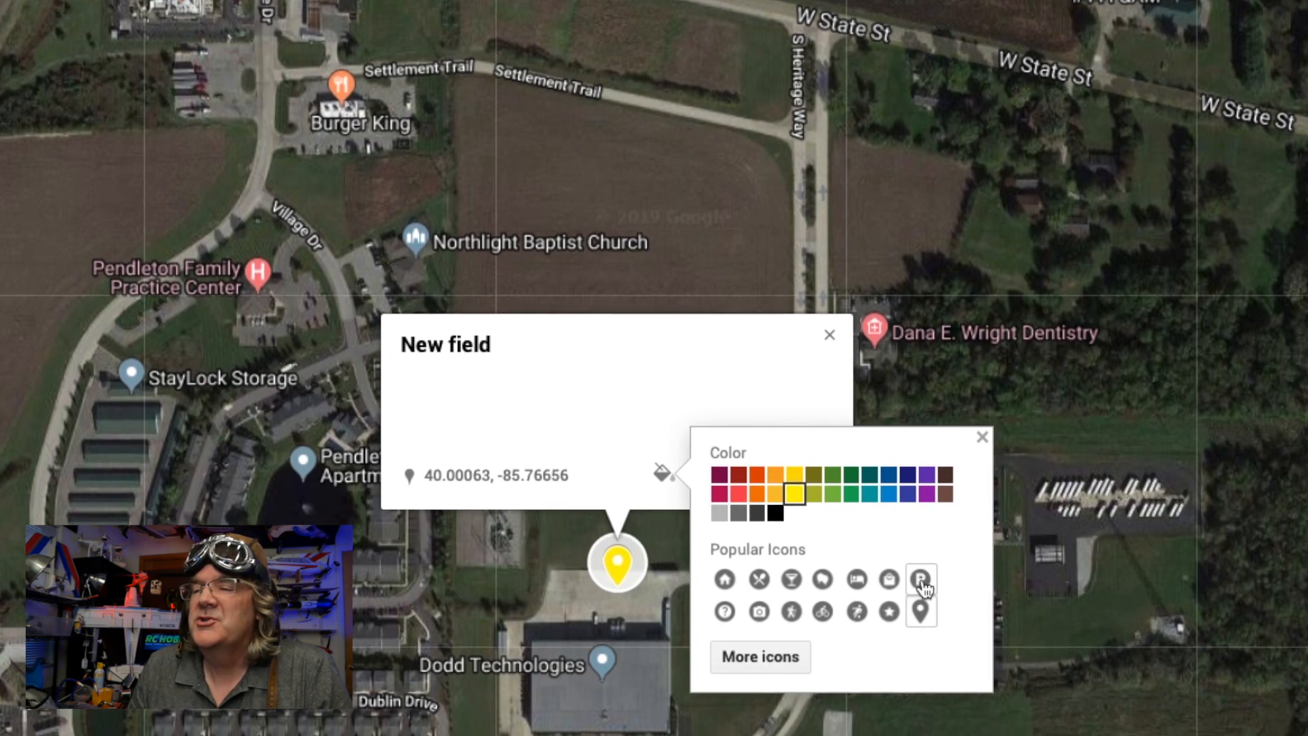
pyautogui.click(764, 654)
pyautogui.moveTo(1170, 64); pyautogui.dragTo(1167, 161)
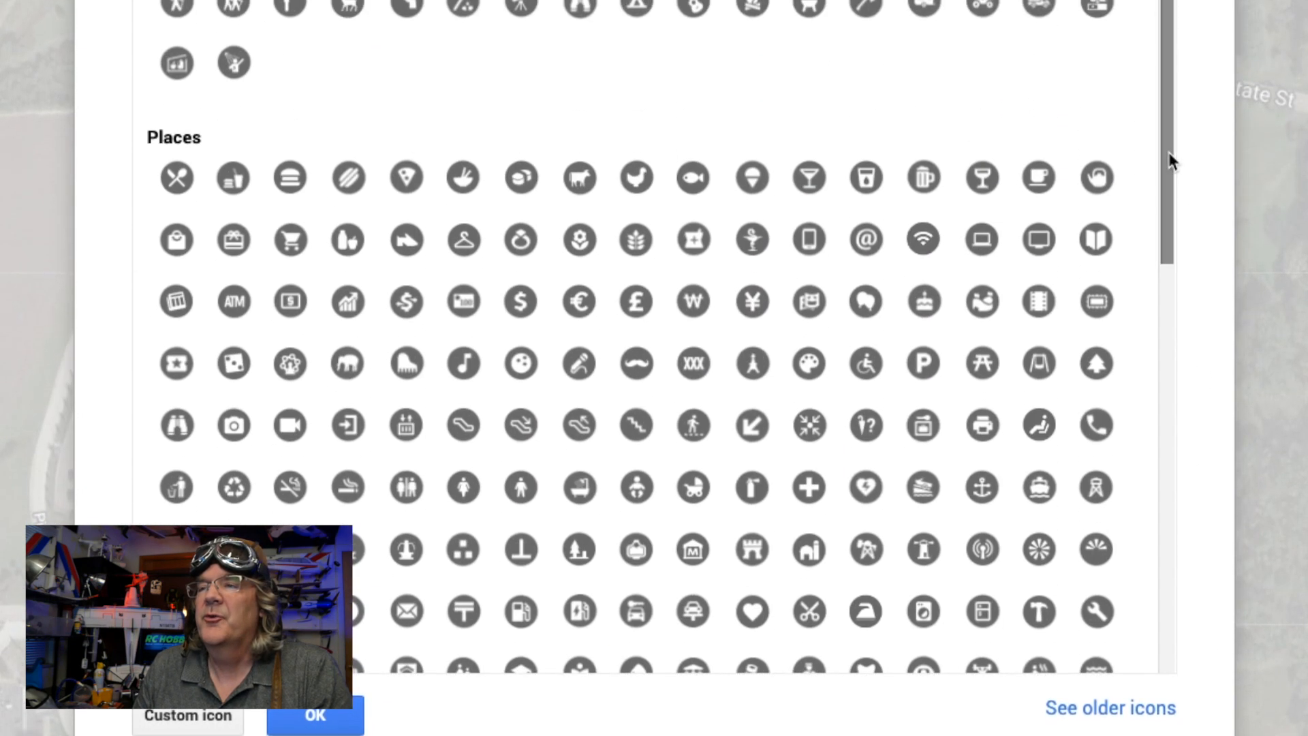
pyautogui.click(1206, 1)
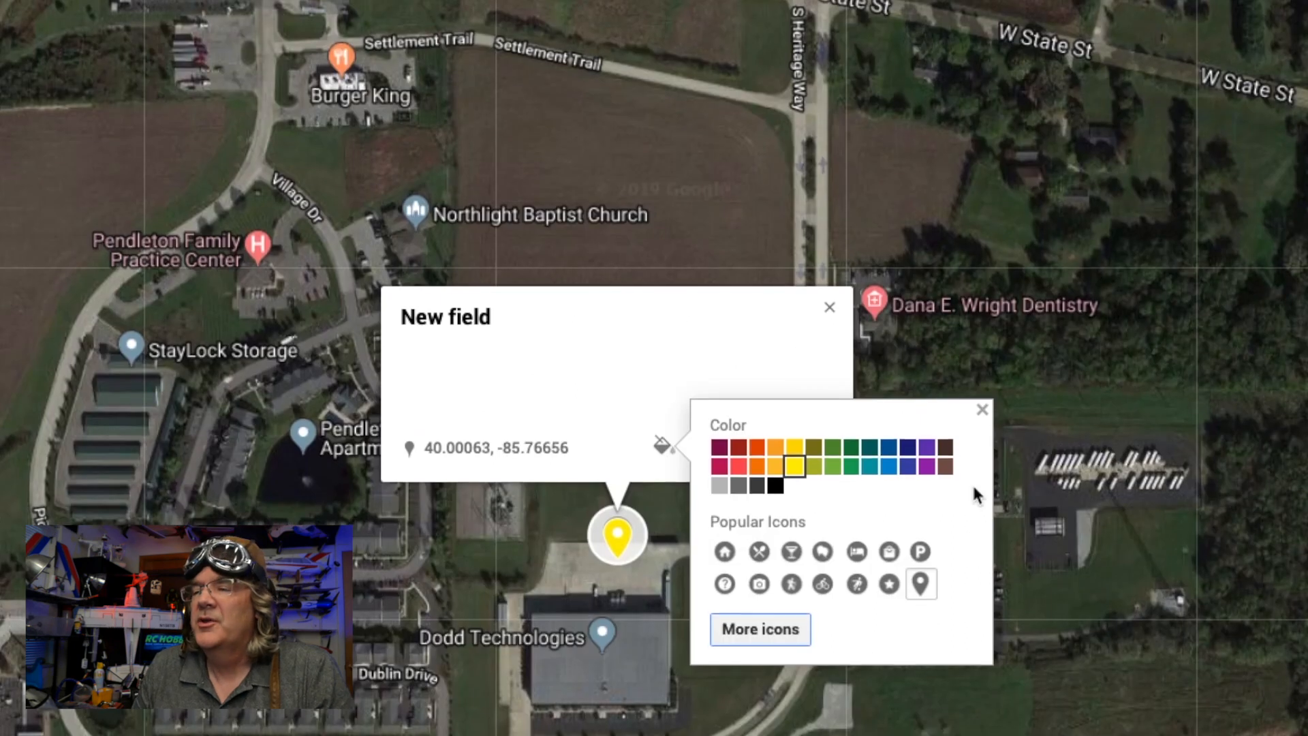
# Change the New field marker's icon to the parking symbol and close its details.
pyautogui.click(921, 552)
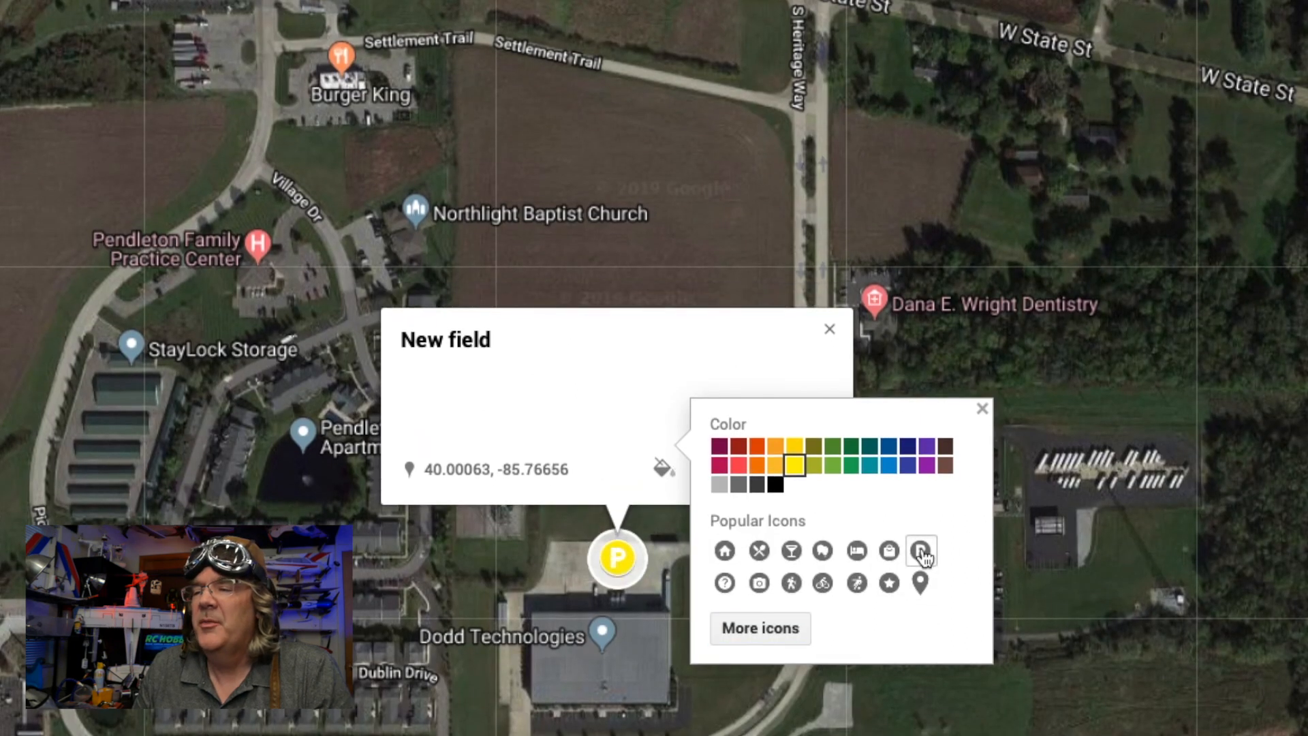
pyautogui.click(983, 410)
pyautogui.click(833, 336)
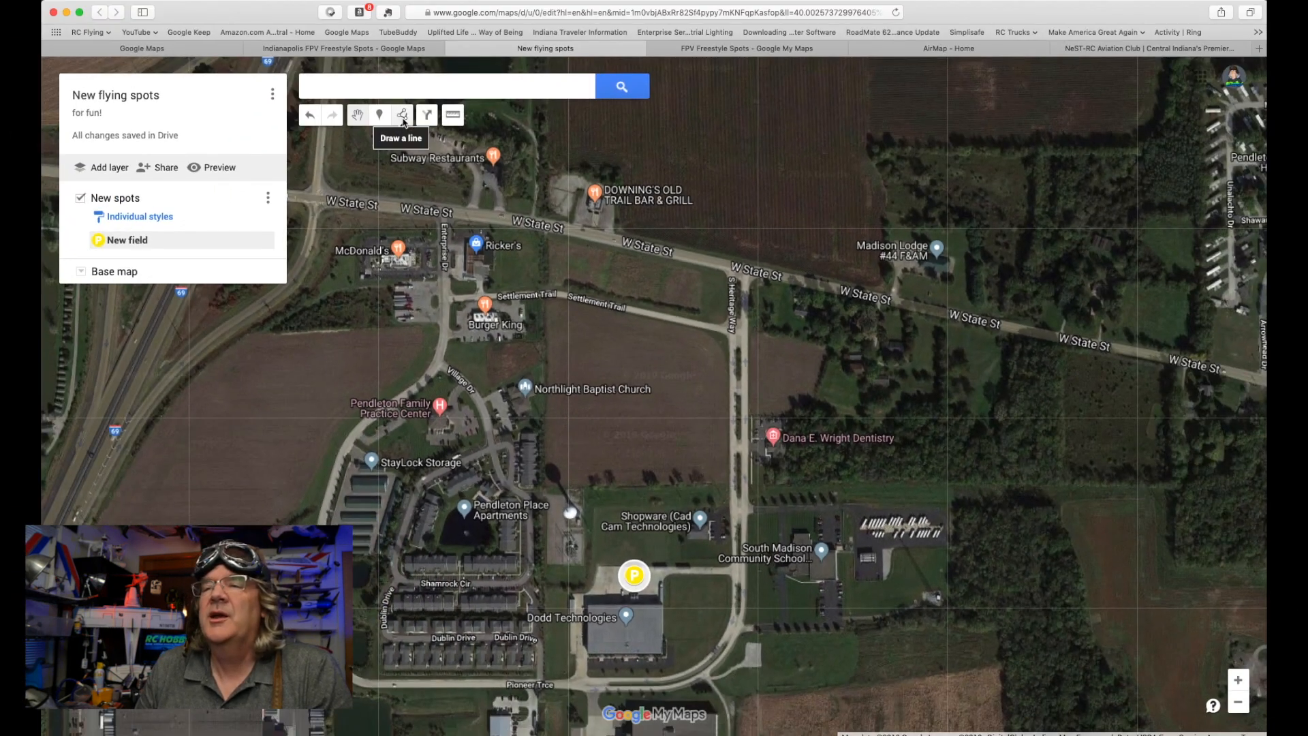
# Draw a closed polygon around the brown field bounded by Settlement Trail, S Heritage Way and Northlight Baptist Church.
pyautogui.click(403, 117)
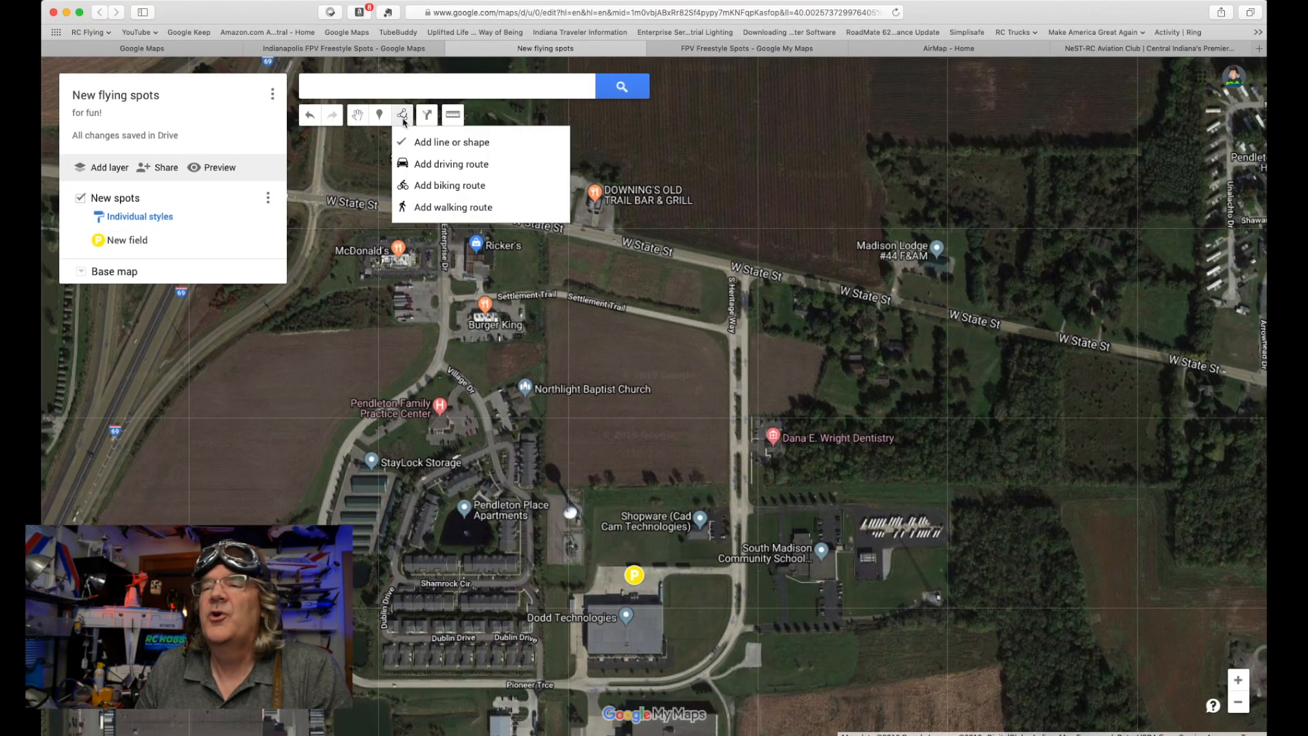
pyautogui.click(548, 301)
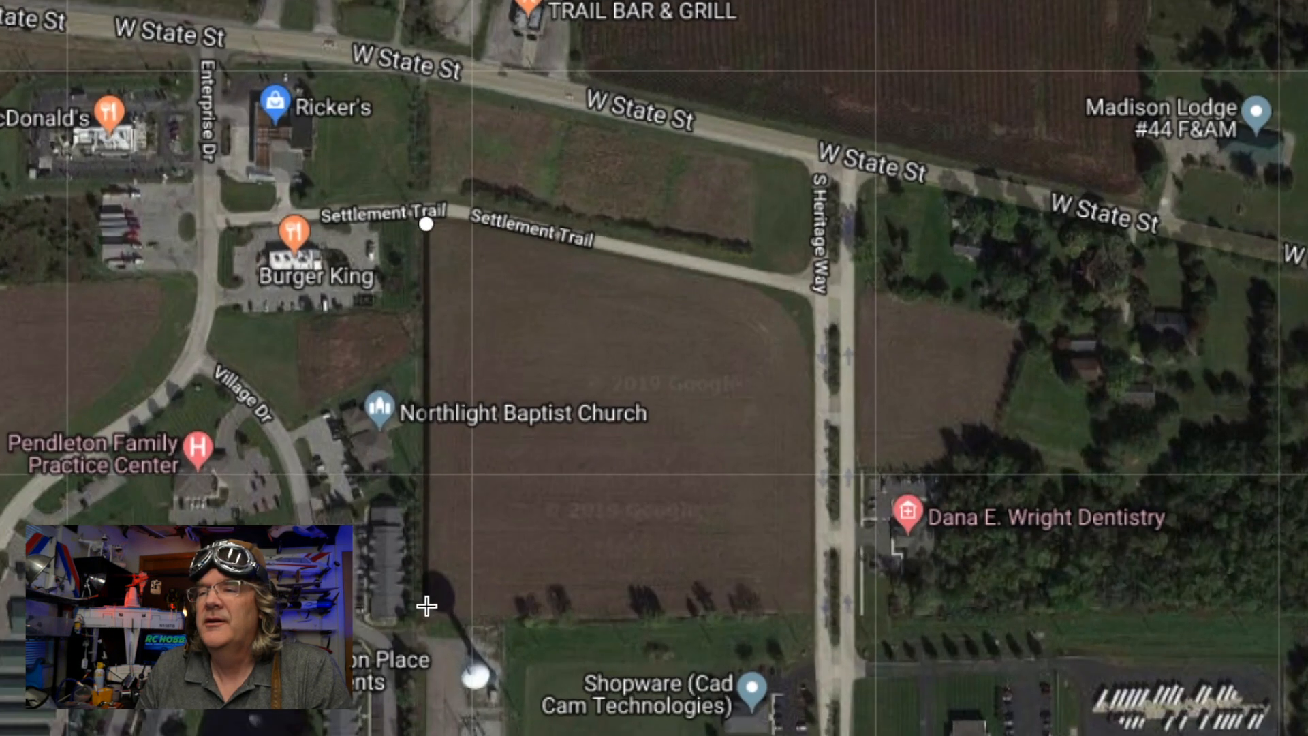
pyautogui.click(546, 479)
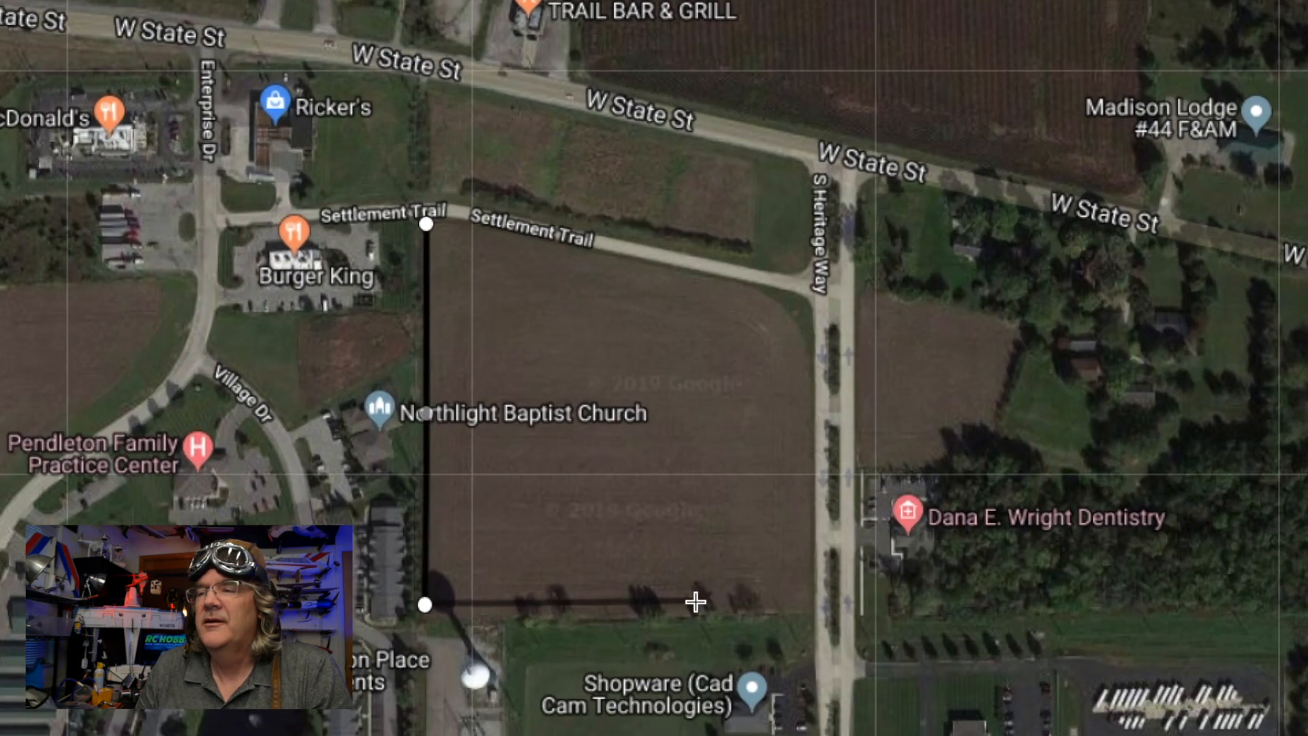
pyautogui.click(803, 609)
pyautogui.click(809, 301)
pyautogui.click(427, 227)
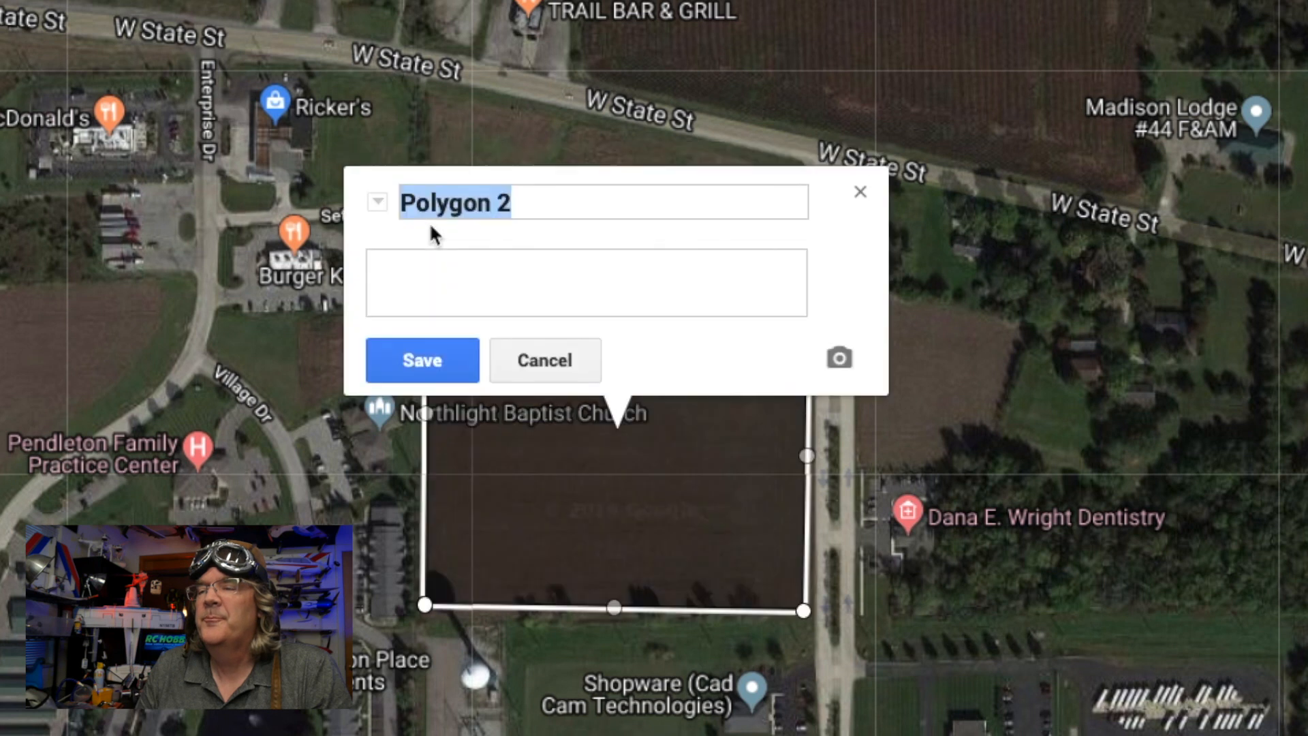
# Name the new polygon "flying field" and save it.
pyautogui.write('flyi')
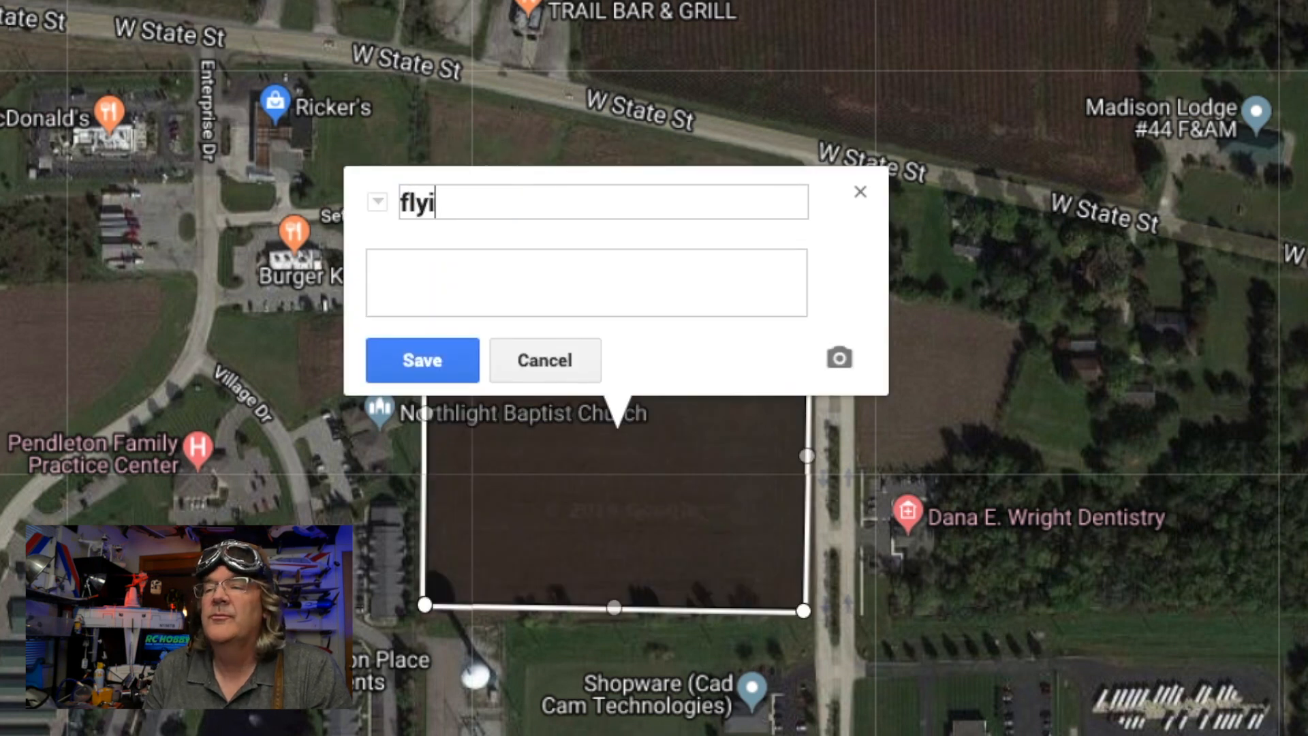
pyautogui.write('ng field')
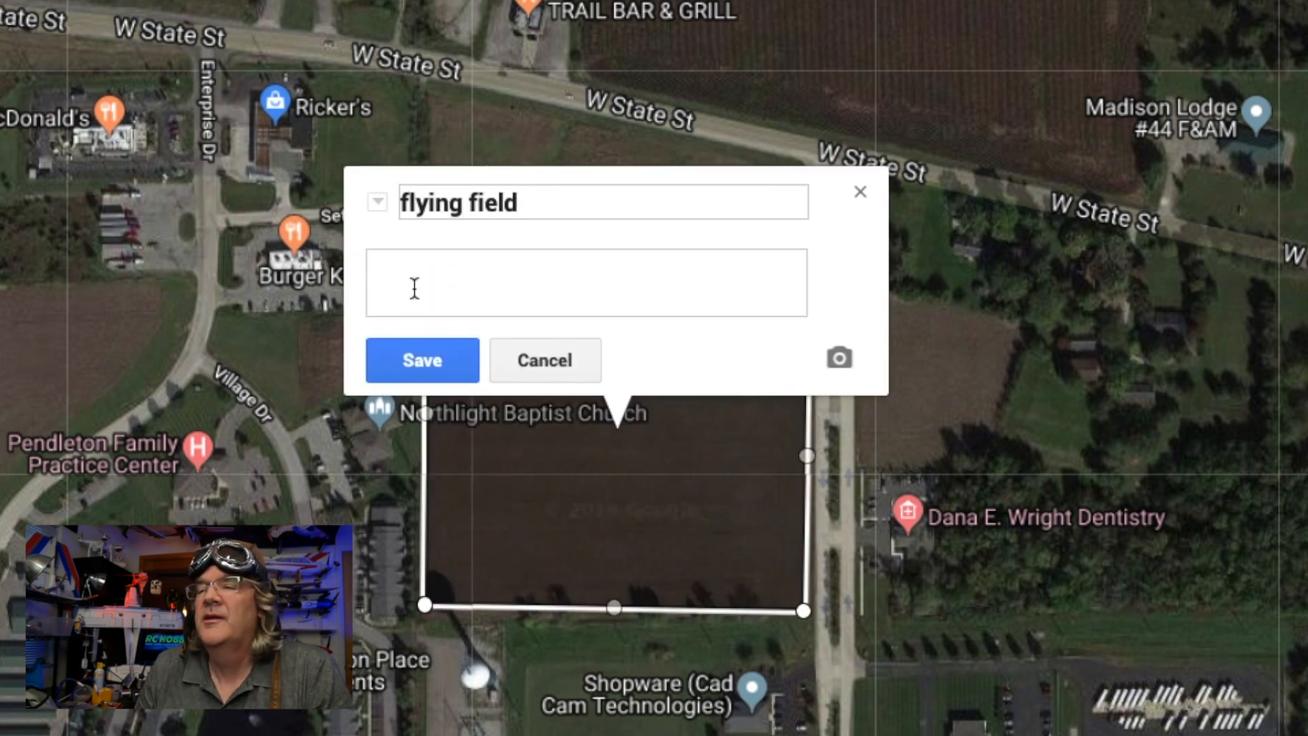
pyautogui.click(417, 372)
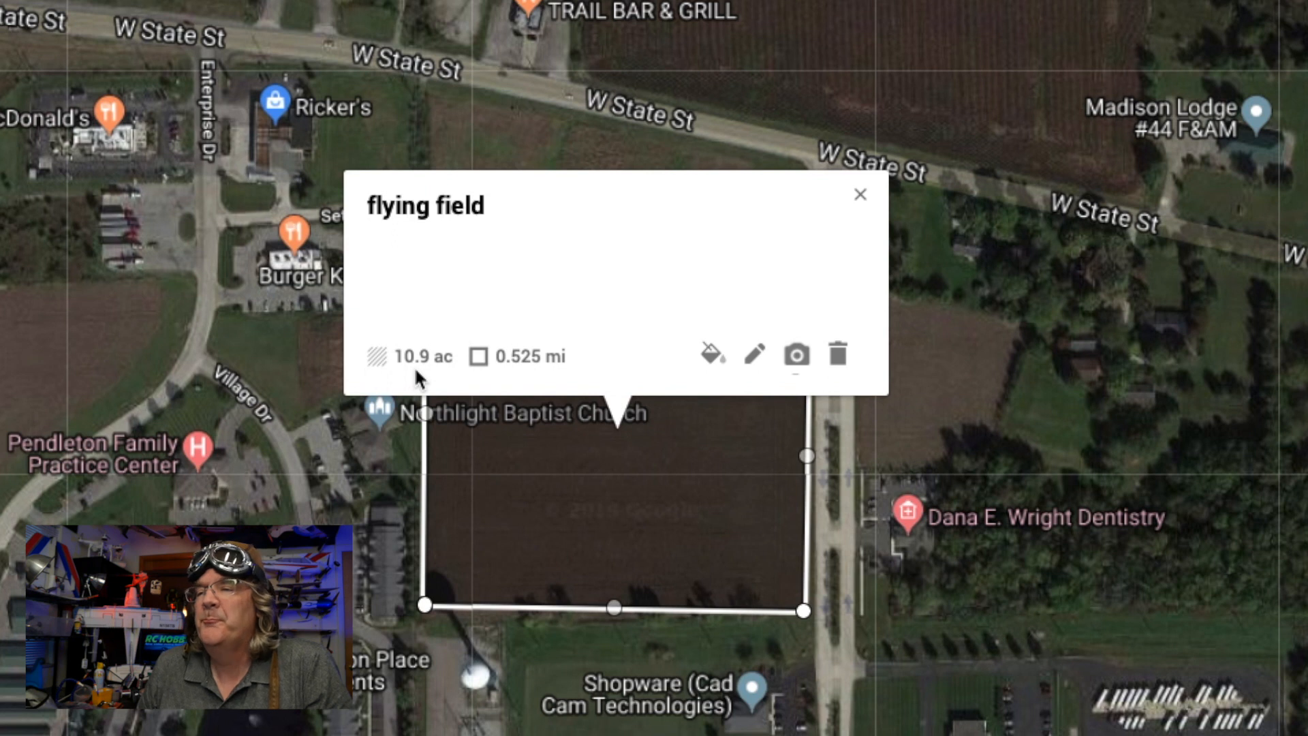
# Try several colours on the flying field polygon, settle on dark orange, and close its details.
pyautogui.click(710, 355)
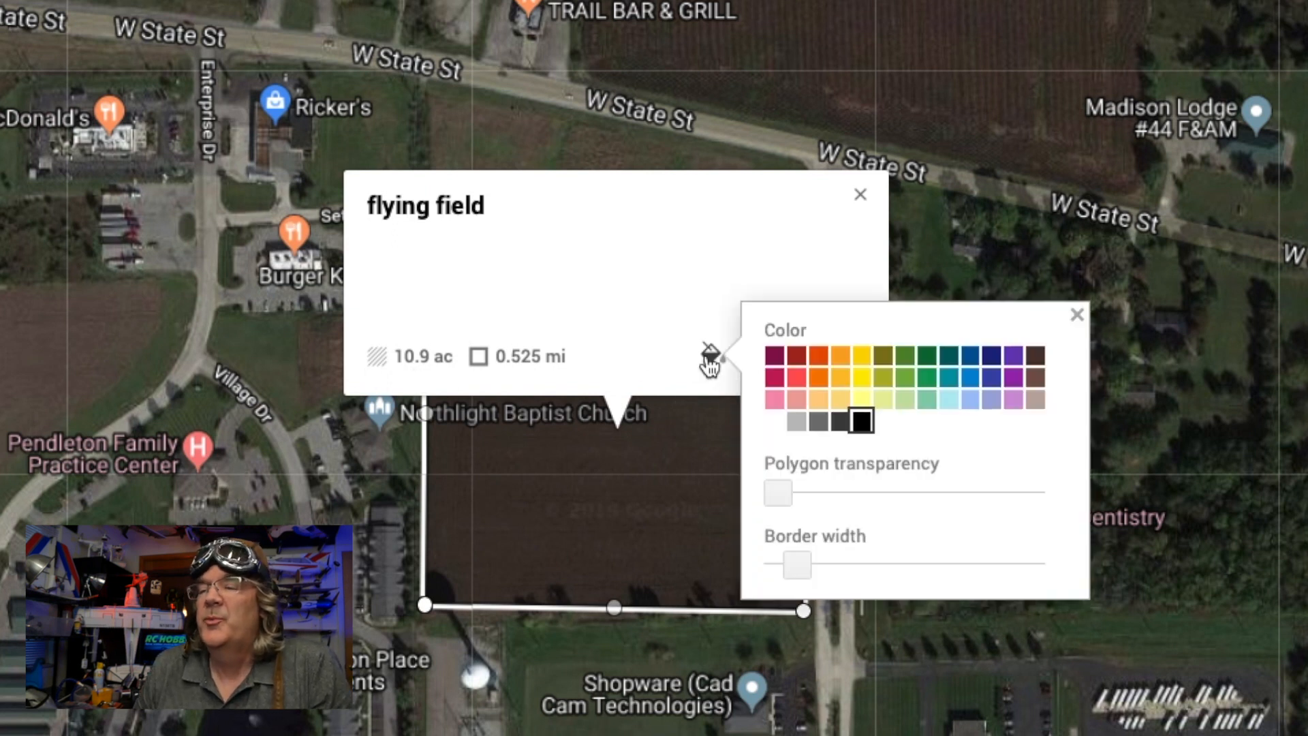
pyautogui.click(806, 362)
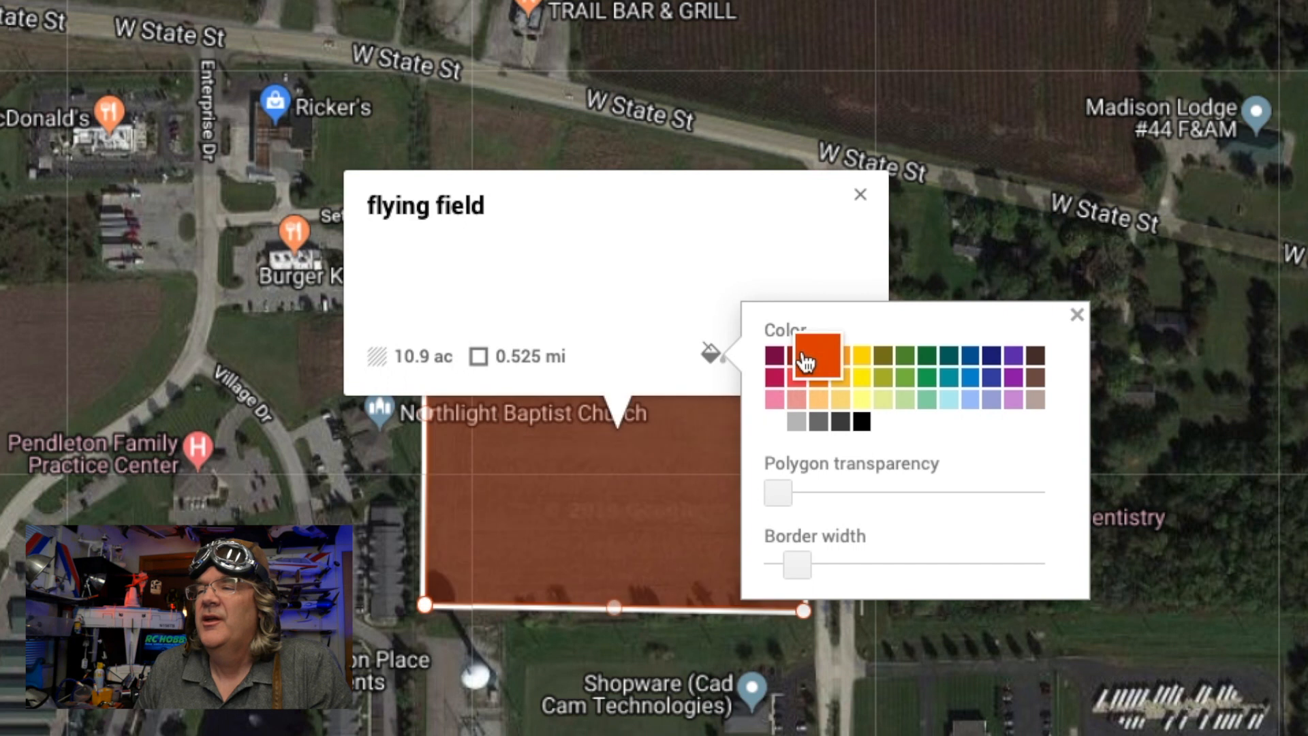
pyautogui.click(930, 357)
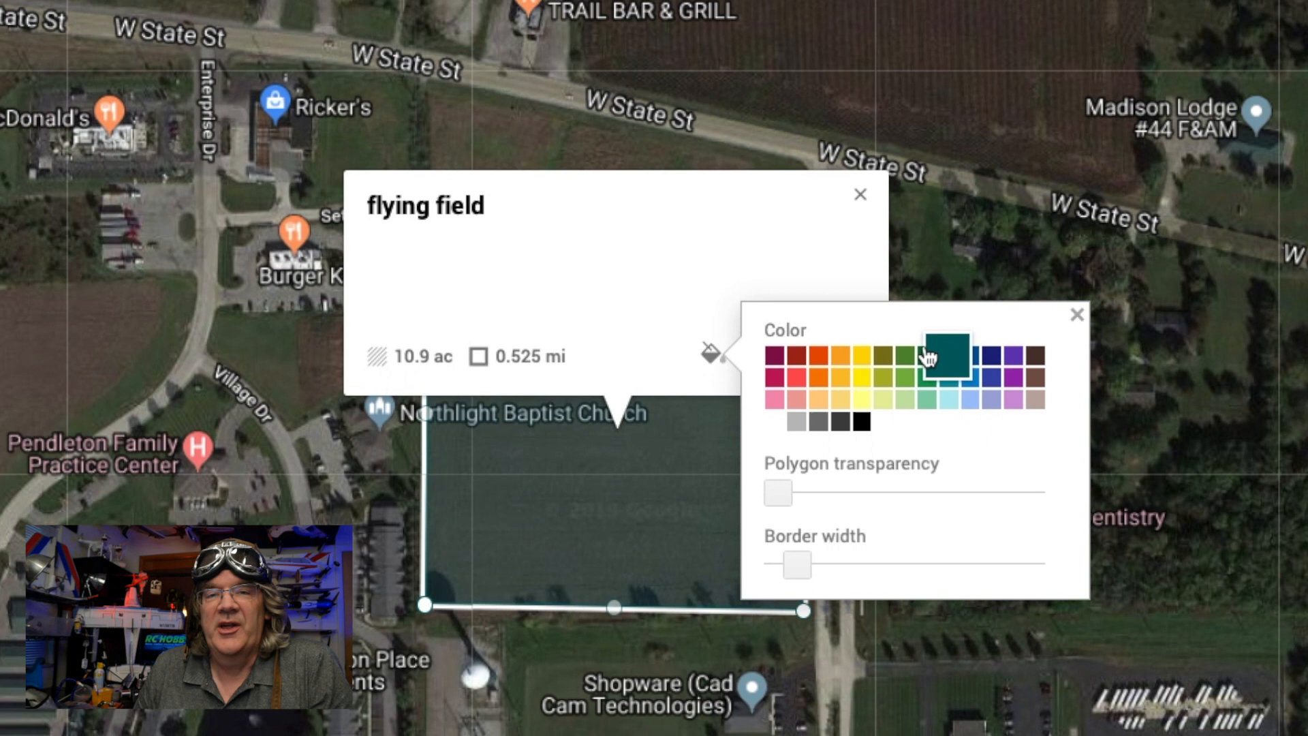
pyautogui.click(860, 373)
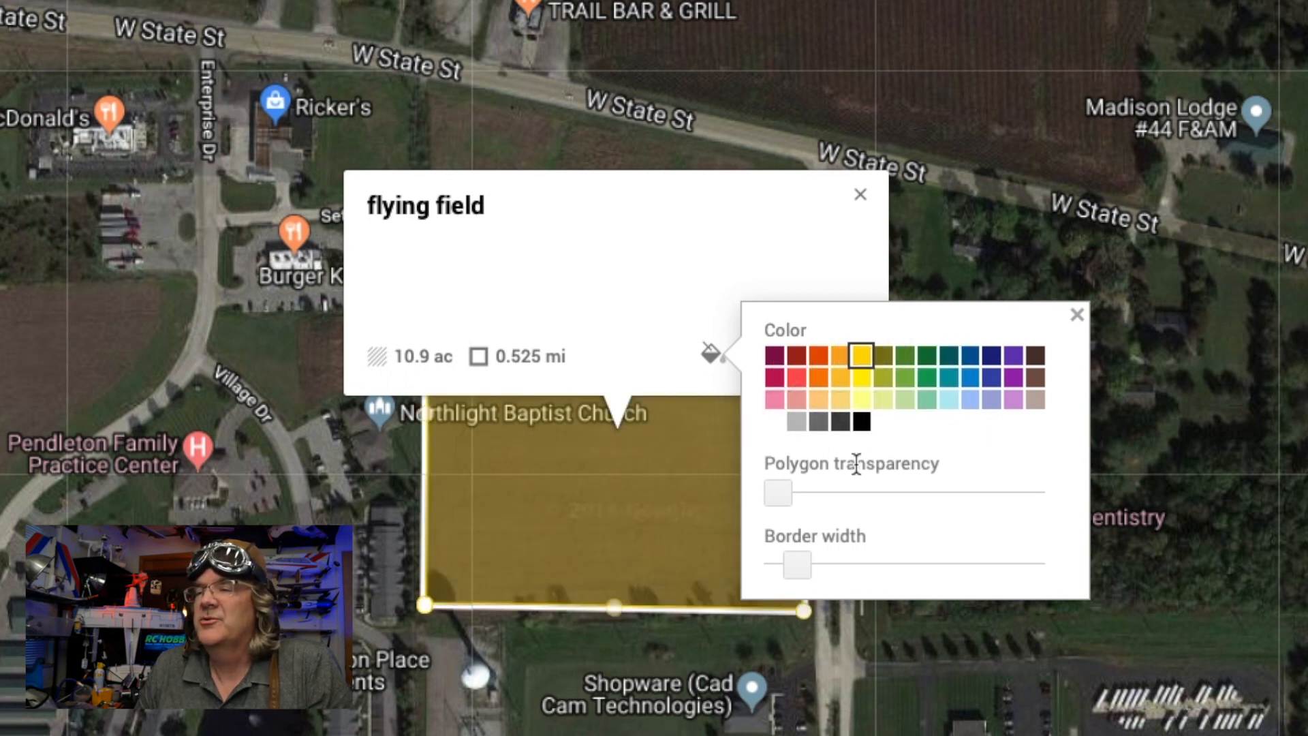
pyautogui.click(955, 407)
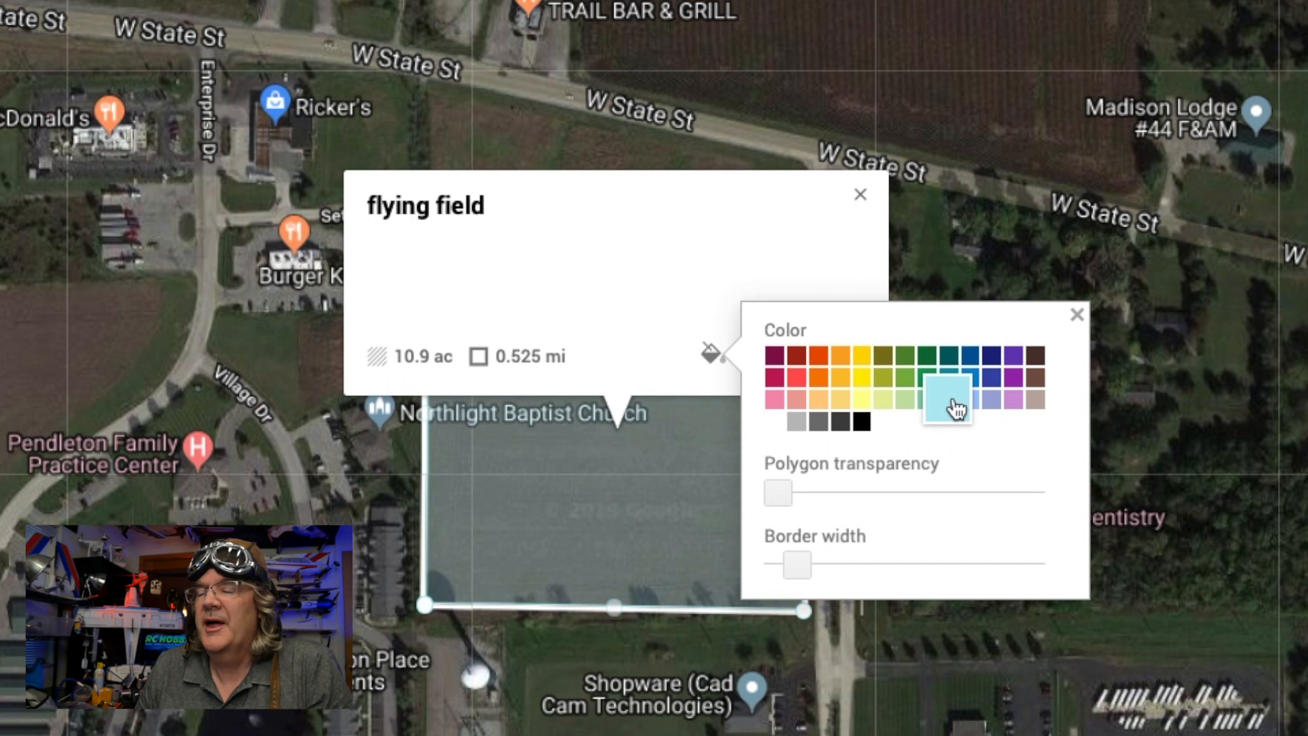
pyautogui.click(817, 355)
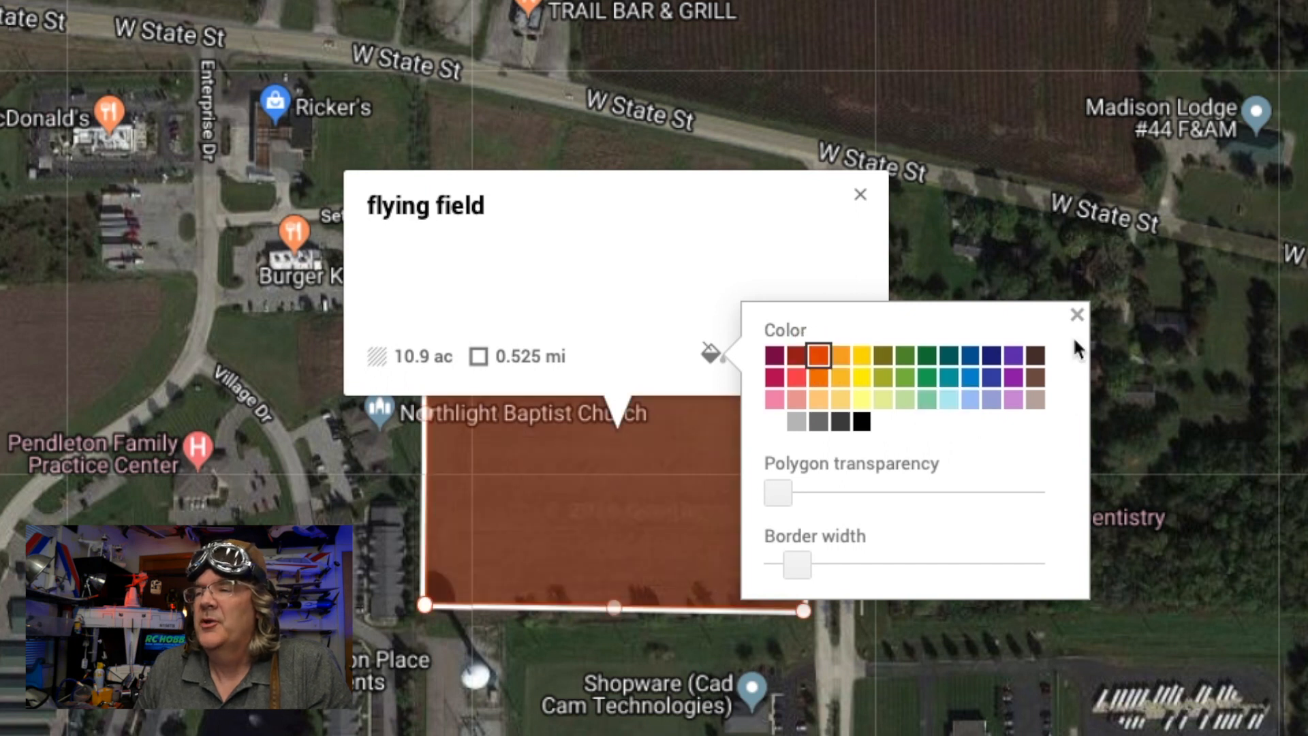
pyautogui.click(1082, 317)
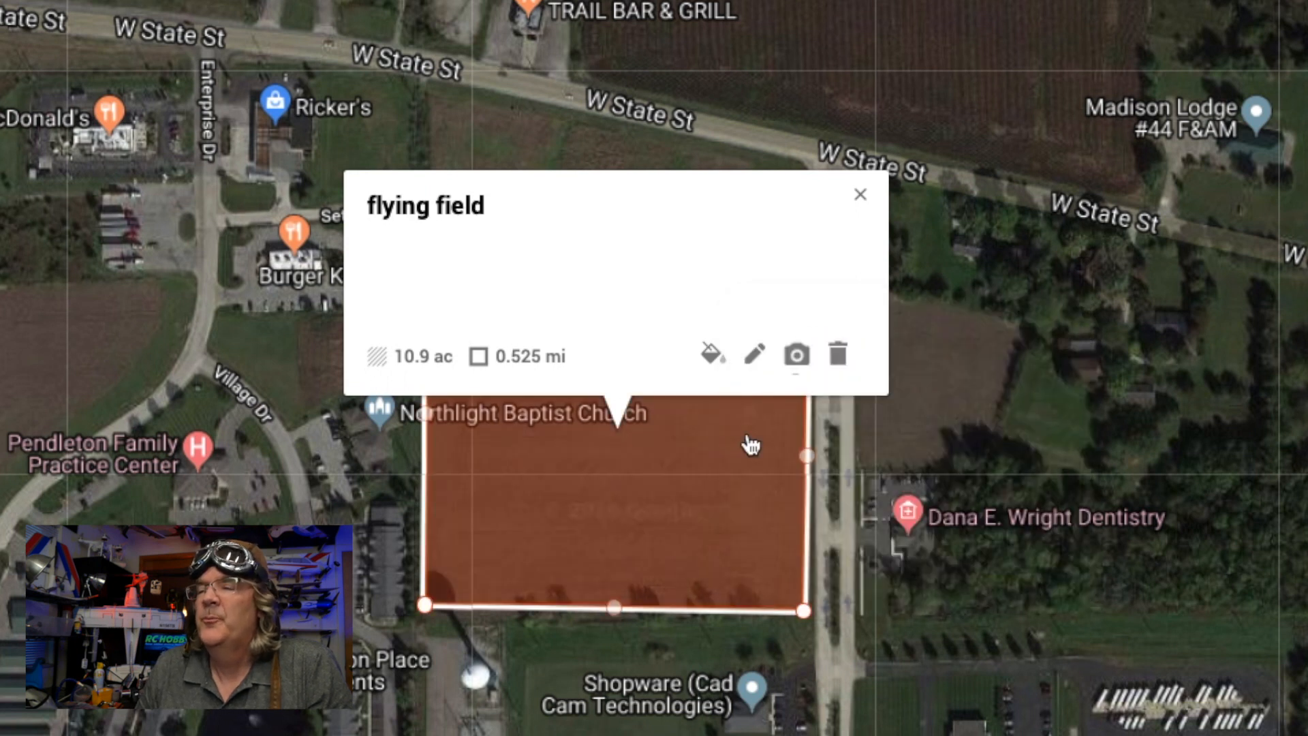
pyautogui.click(753, 356)
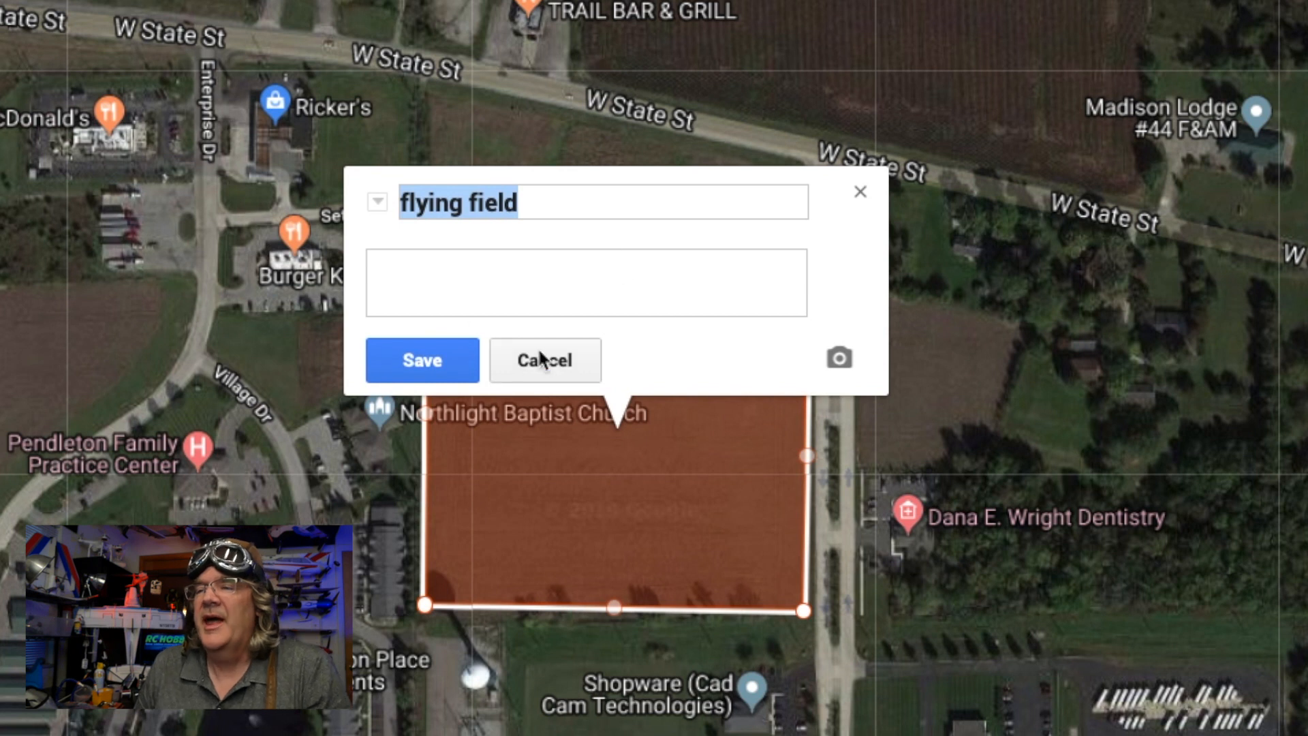
pyautogui.click(444, 368)
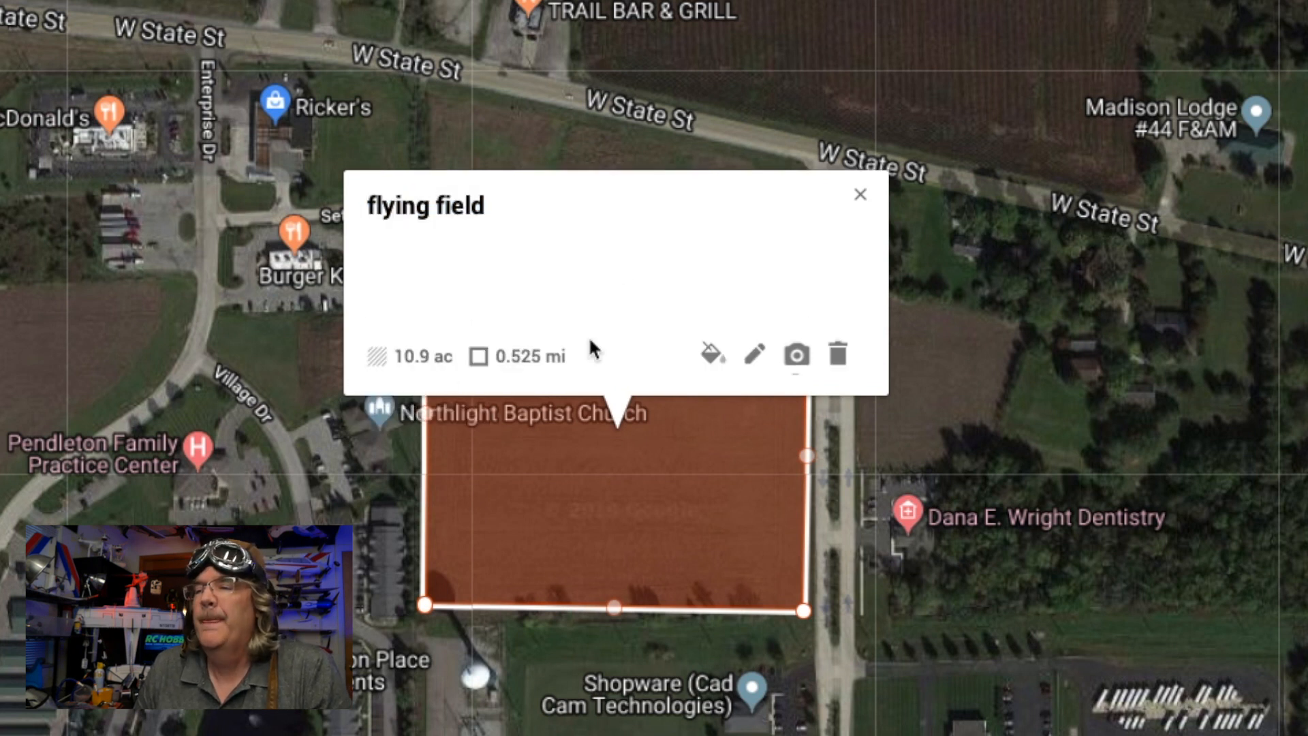
pyautogui.click(860, 194)
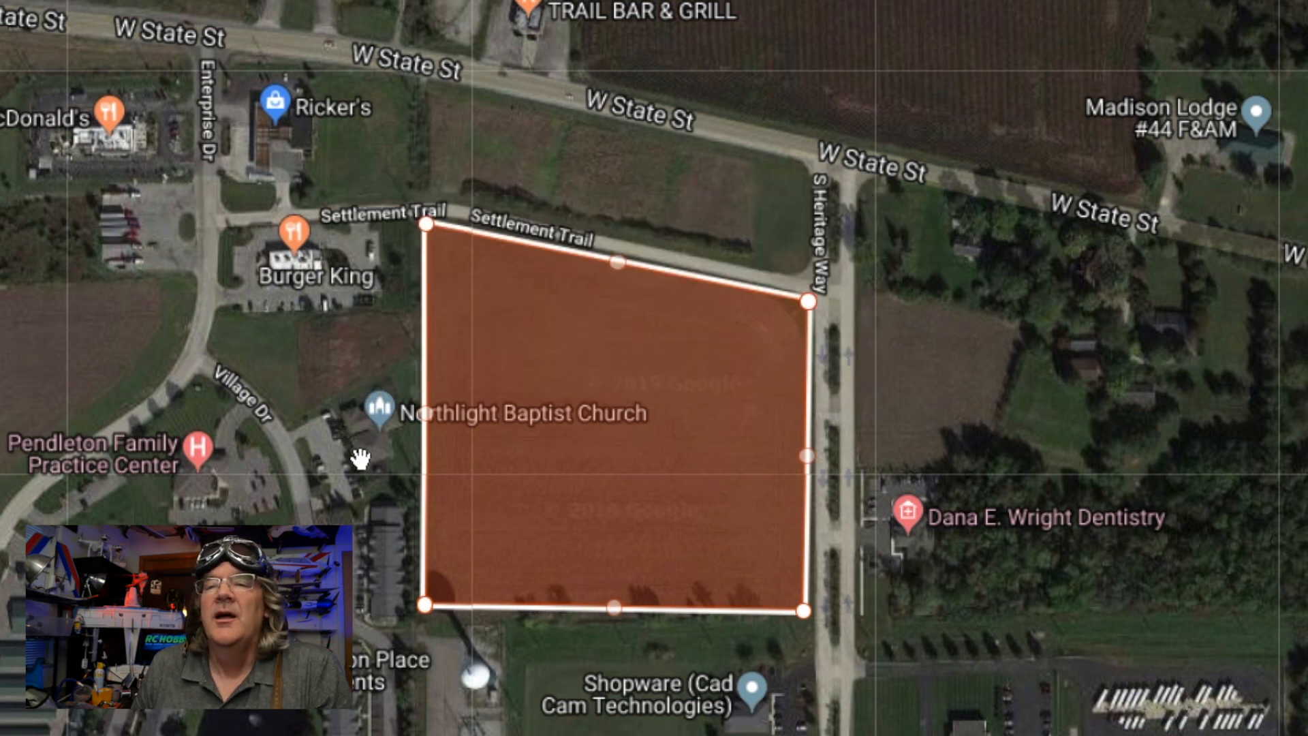
# Increase the border width of the flying field polygon slightly and deselect the shape.
pyautogui.click(641, 535)
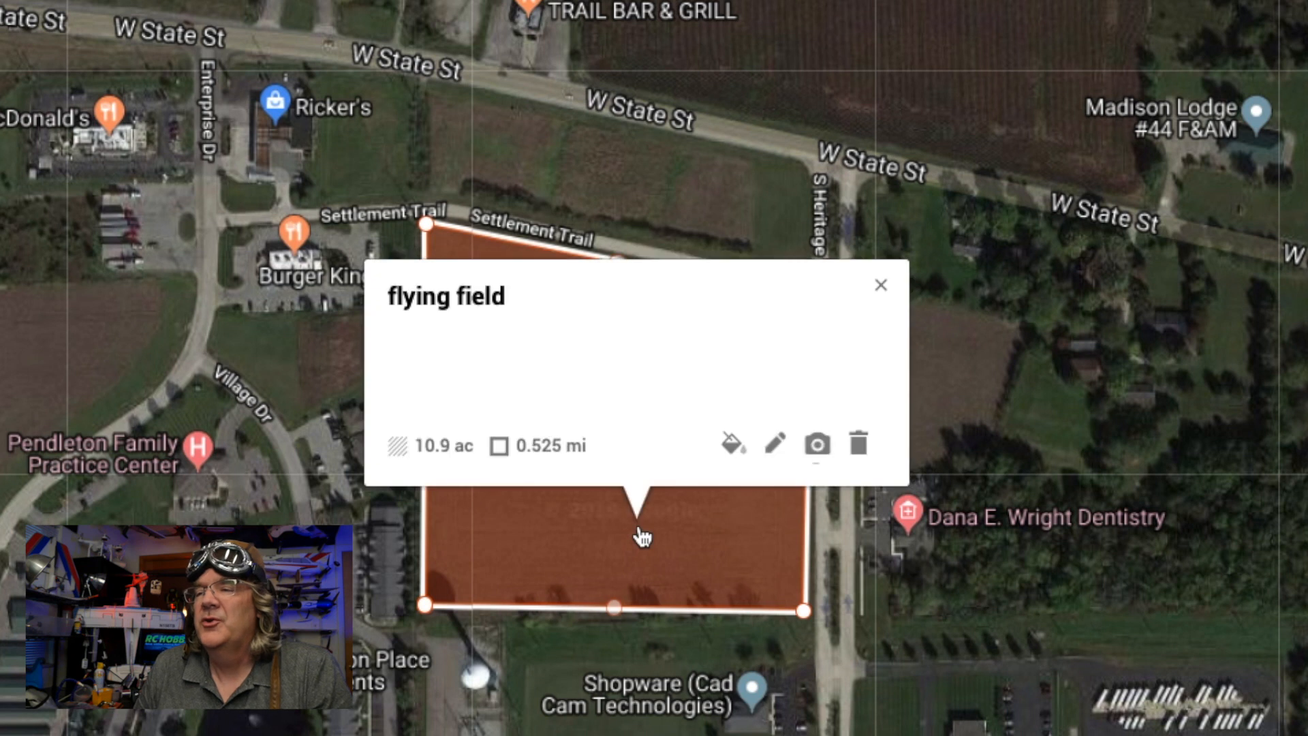
pyautogui.click(733, 447)
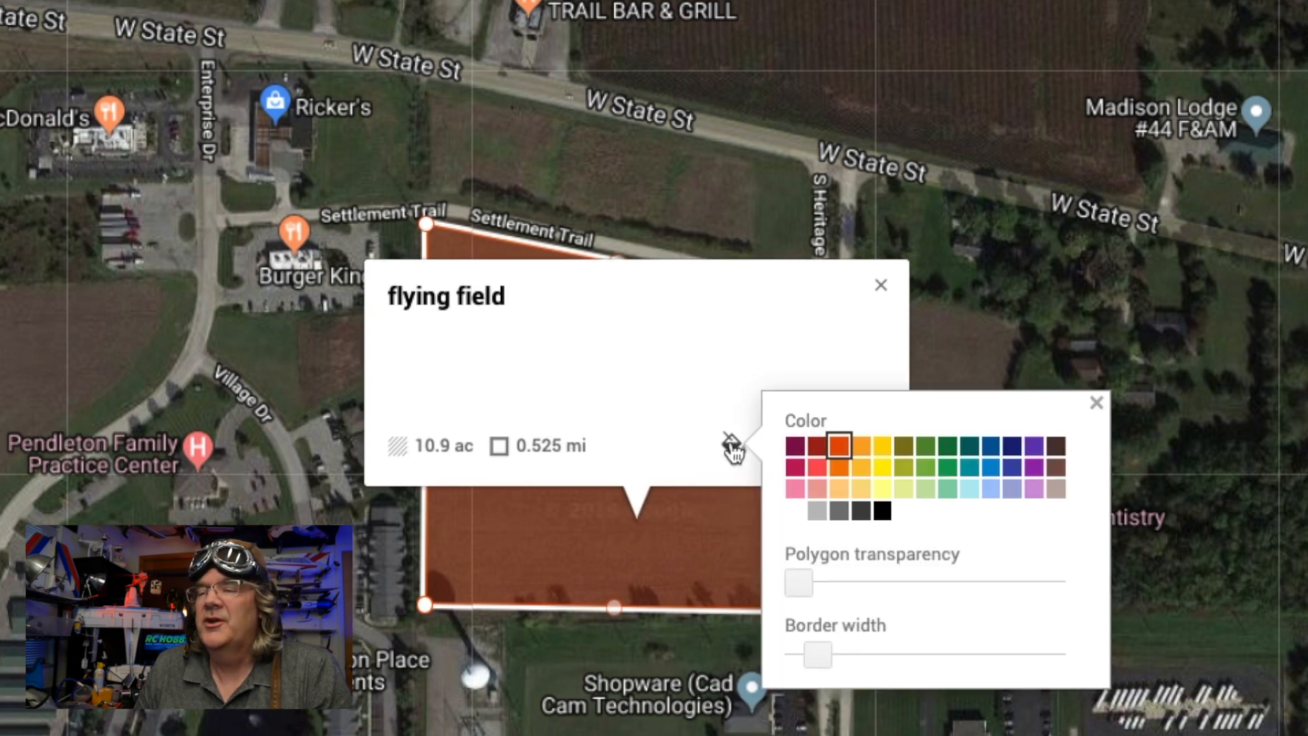
pyautogui.moveTo(824, 654); pyautogui.dragTo(870, 658)
pyautogui.click(1096, 403)
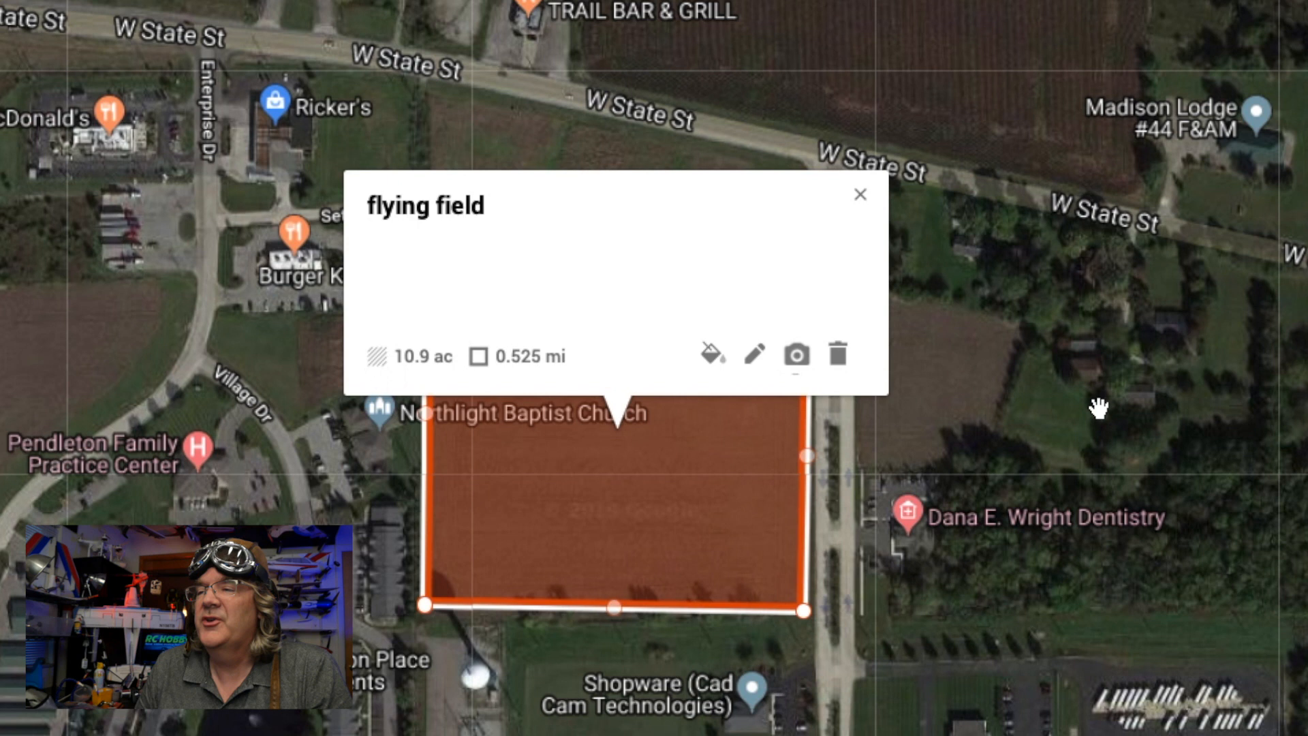
pyautogui.click(861, 194)
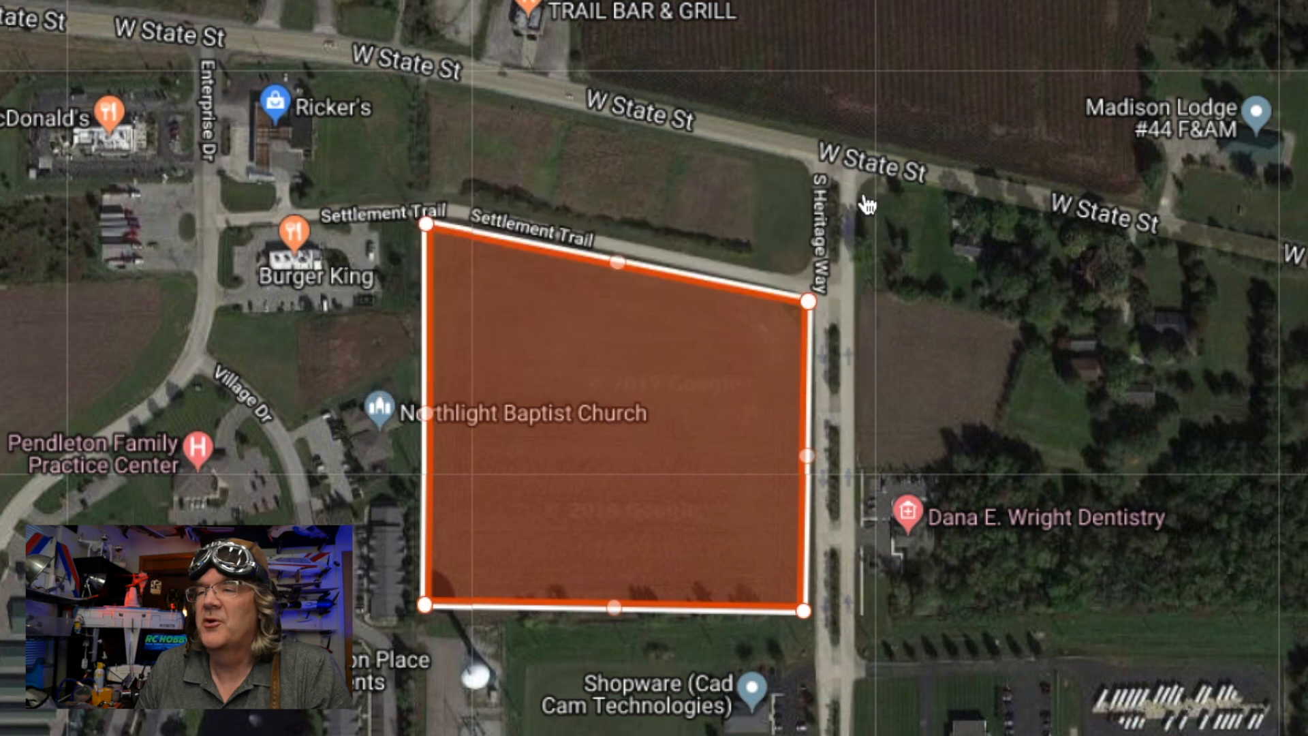
pyautogui.click(925, 621)
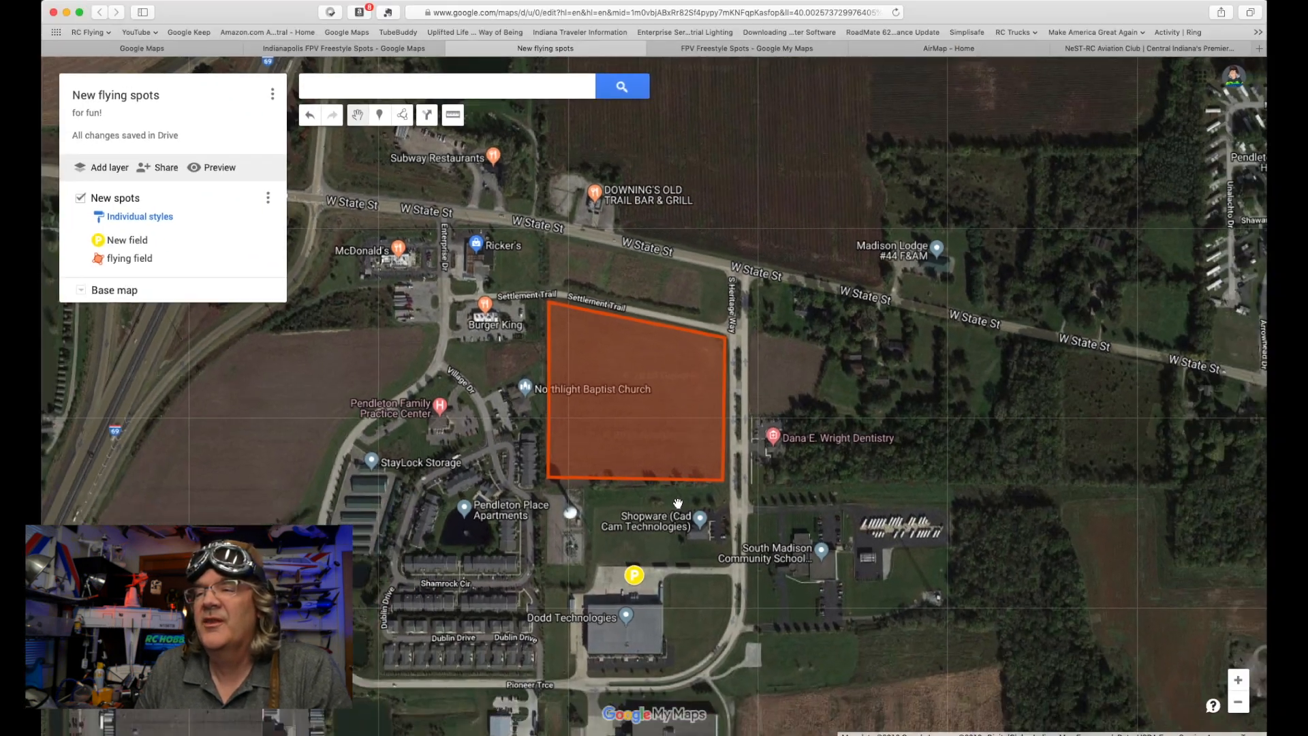
# Measure distances across the flying field from its southwest corner to the neighbouring corners.
pyautogui.click(453, 116)
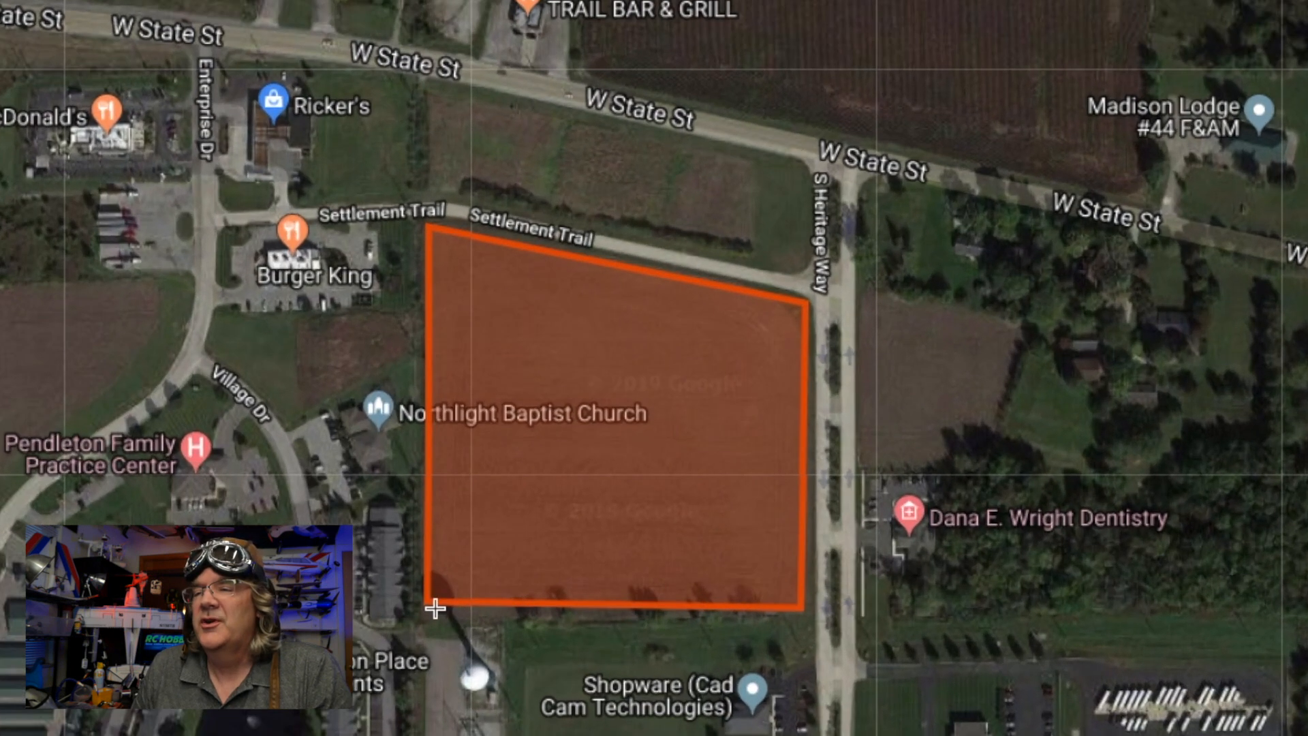
pyautogui.click(552, 477)
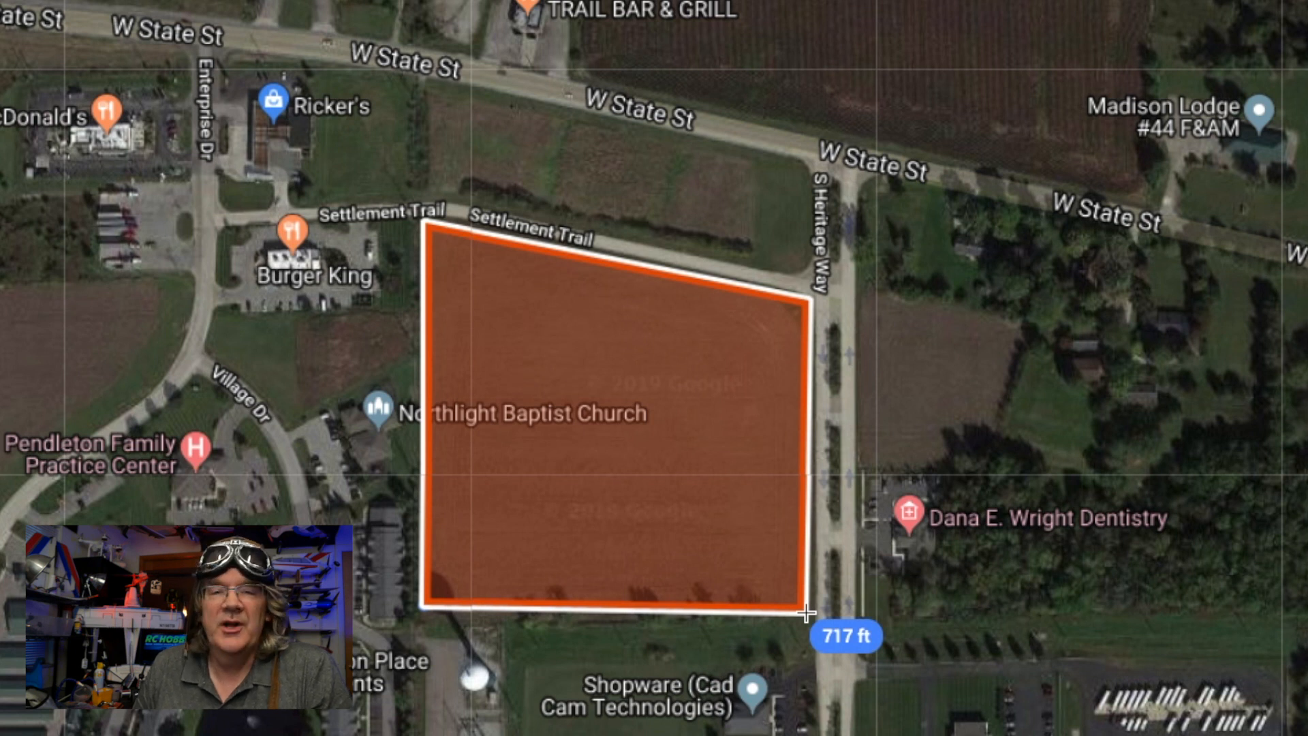
pyautogui.click(435, 224)
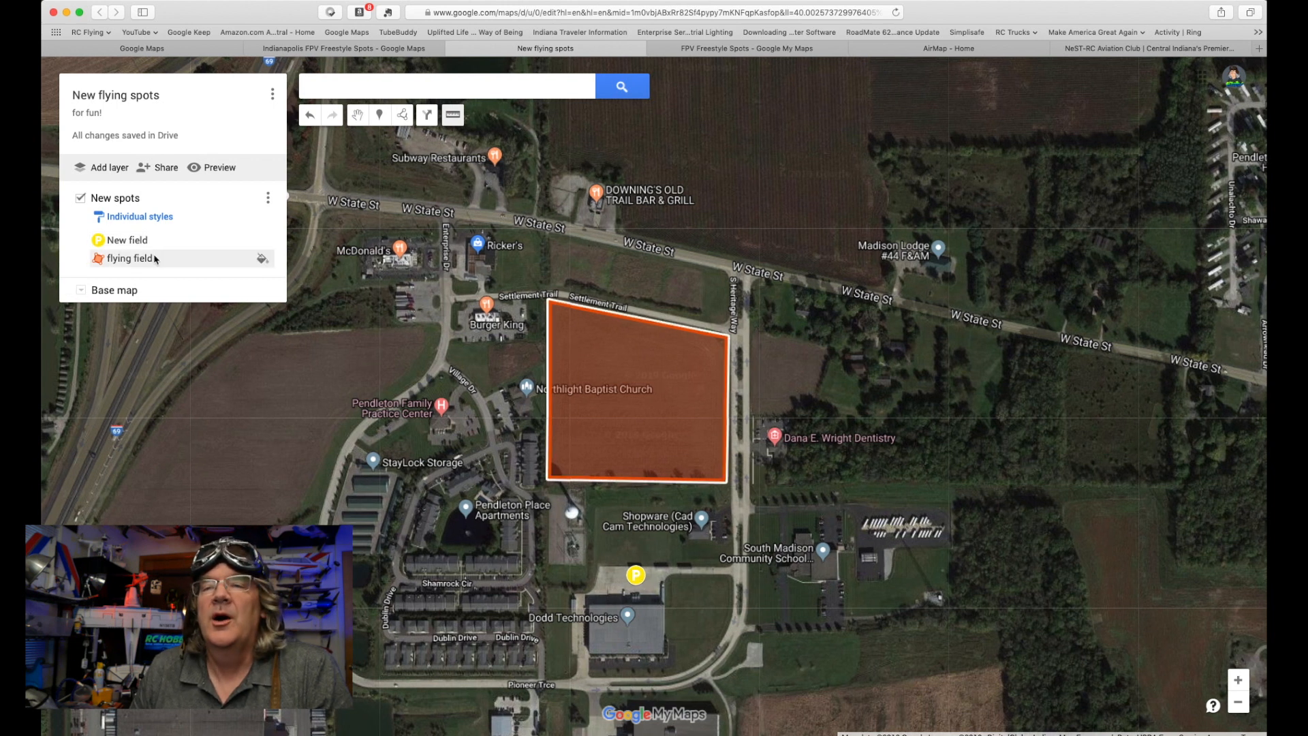
# Add a new layer to the map and name it "note visited".
pyautogui.click(109, 168)
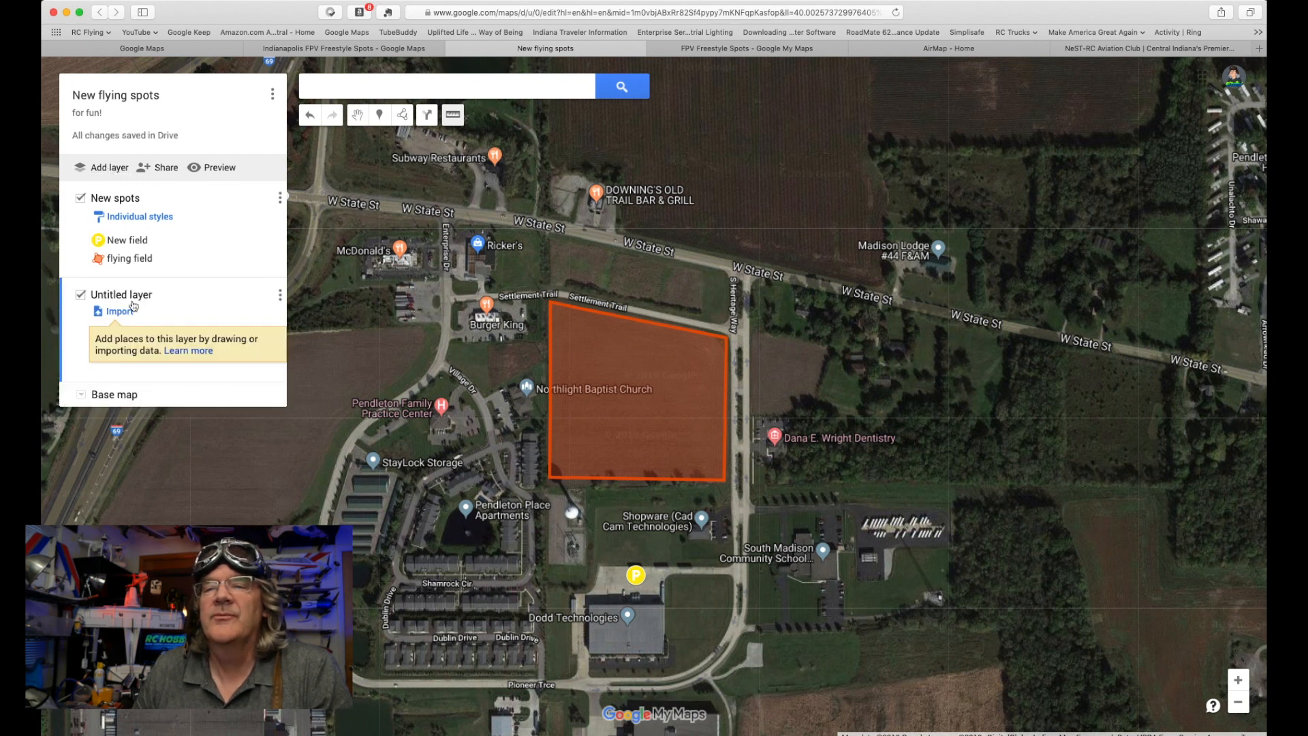
pyautogui.click(138, 296)
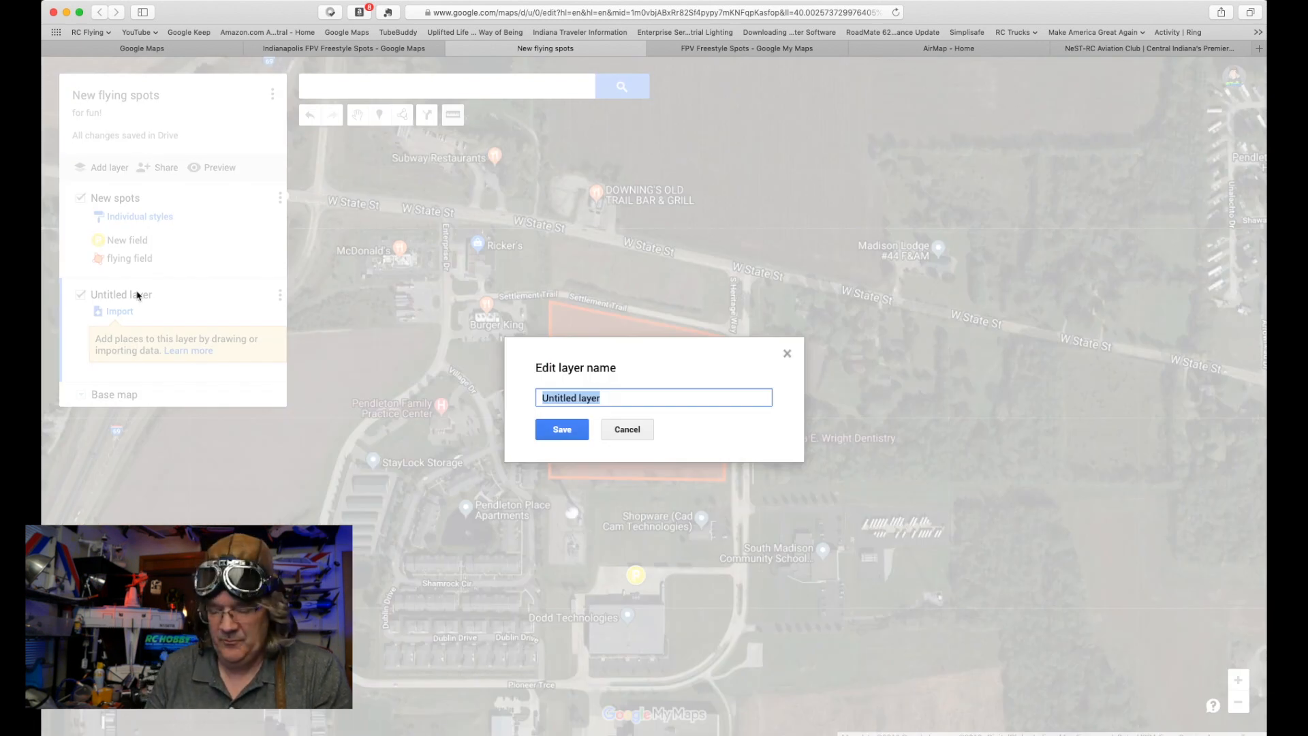
pyautogui.write('p')
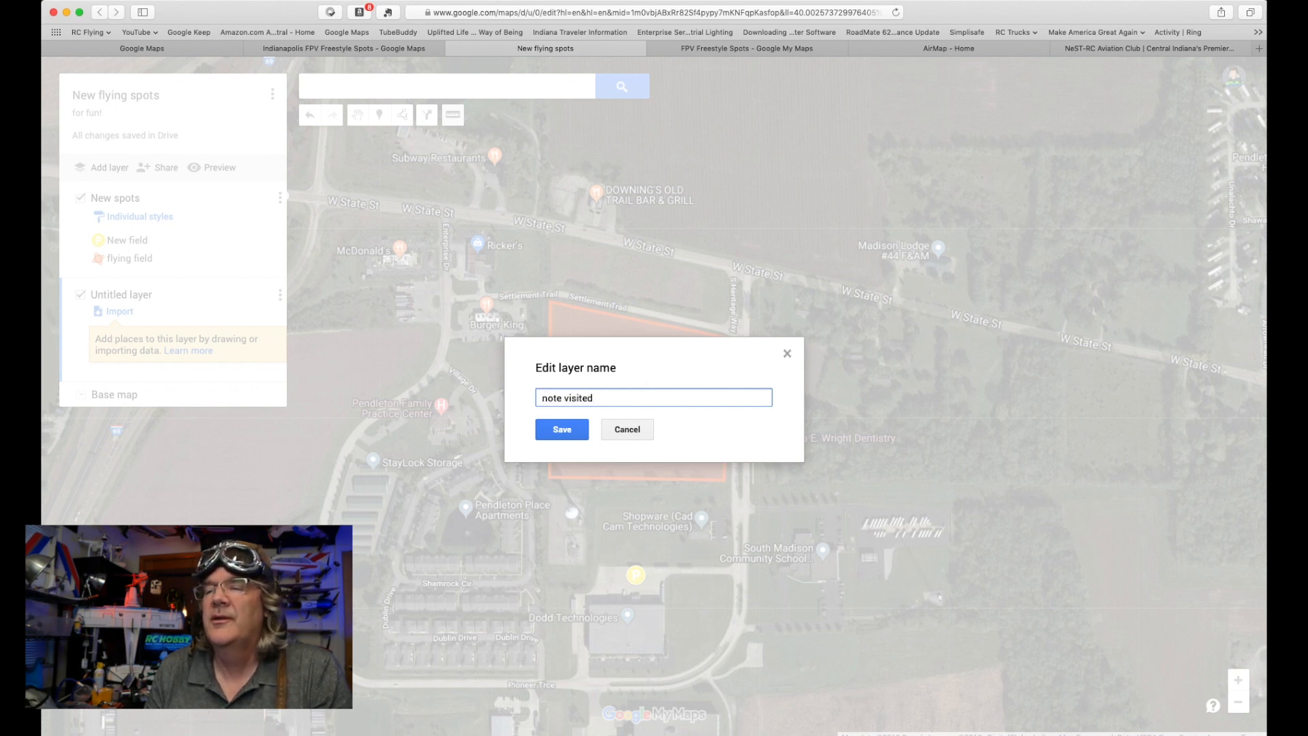
pyautogui.click(551, 428)
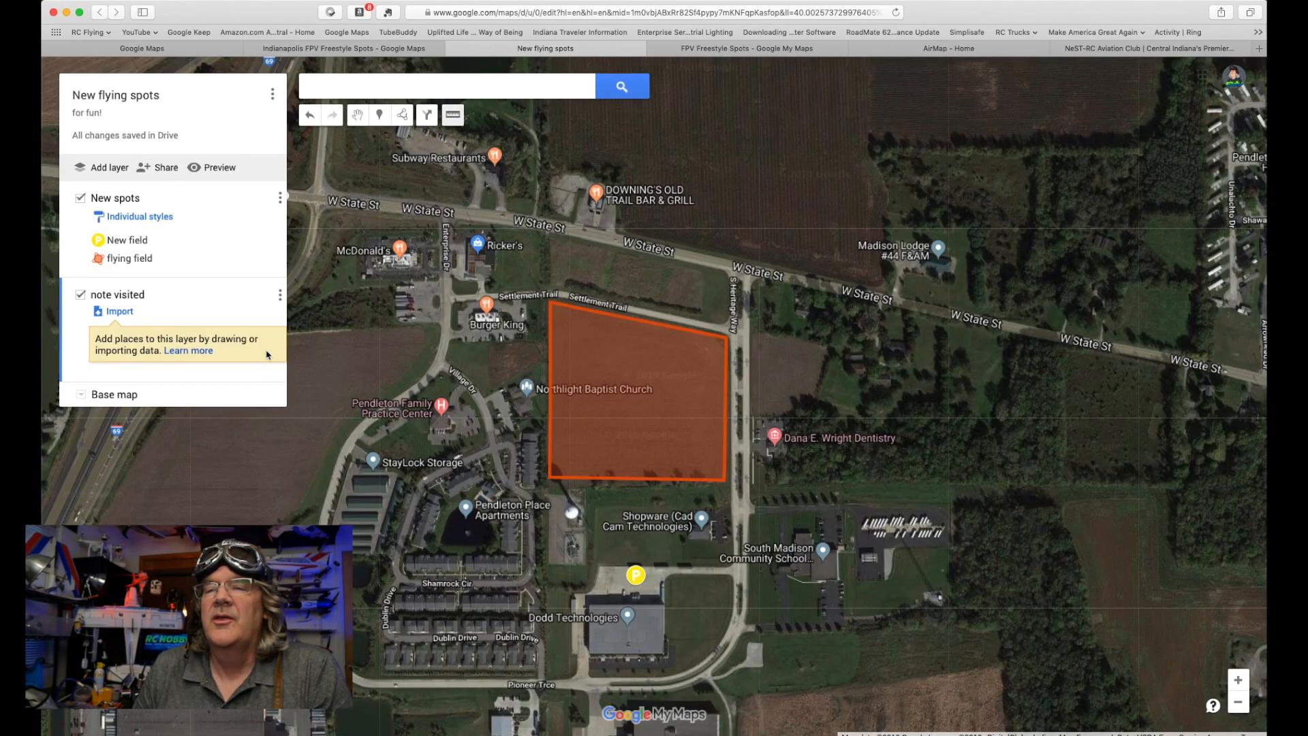
# Place a marker in the large field west of StayLock Storage, name it "field?" and save it.
pyautogui.click(383, 117)
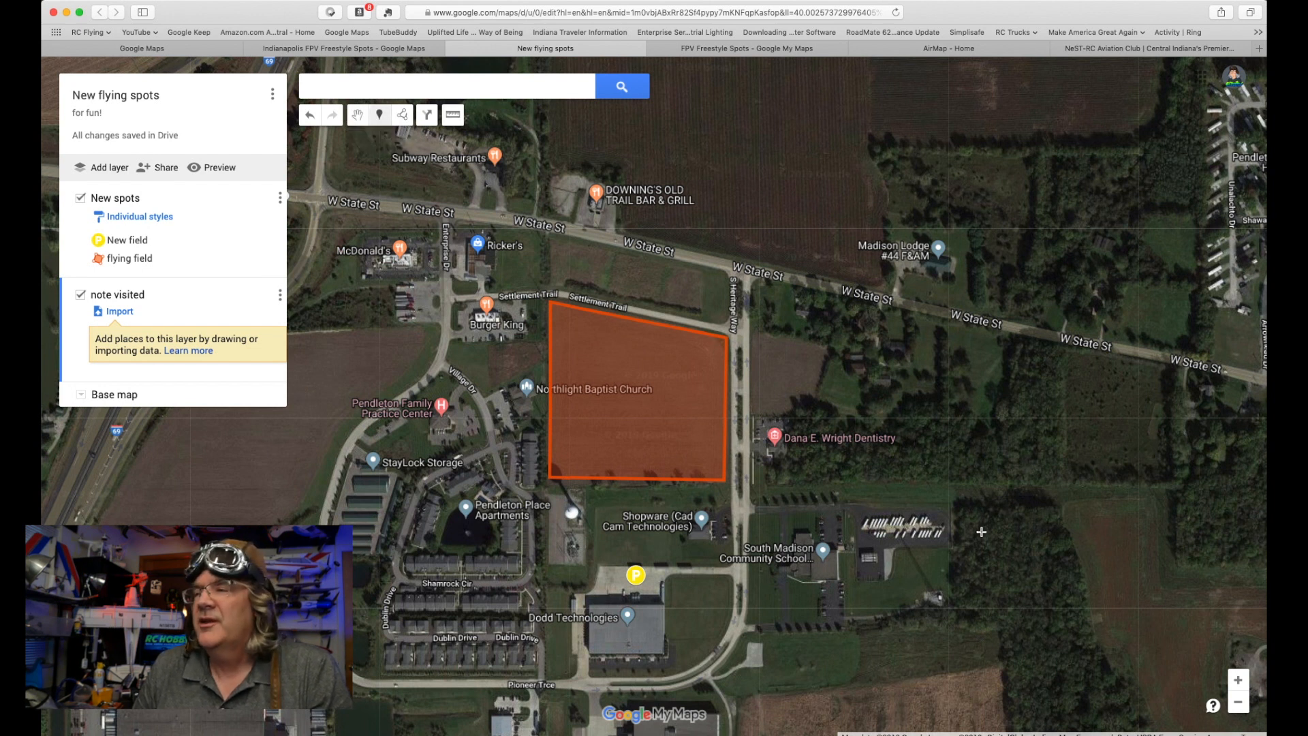
pyautogui.click(361, 119)
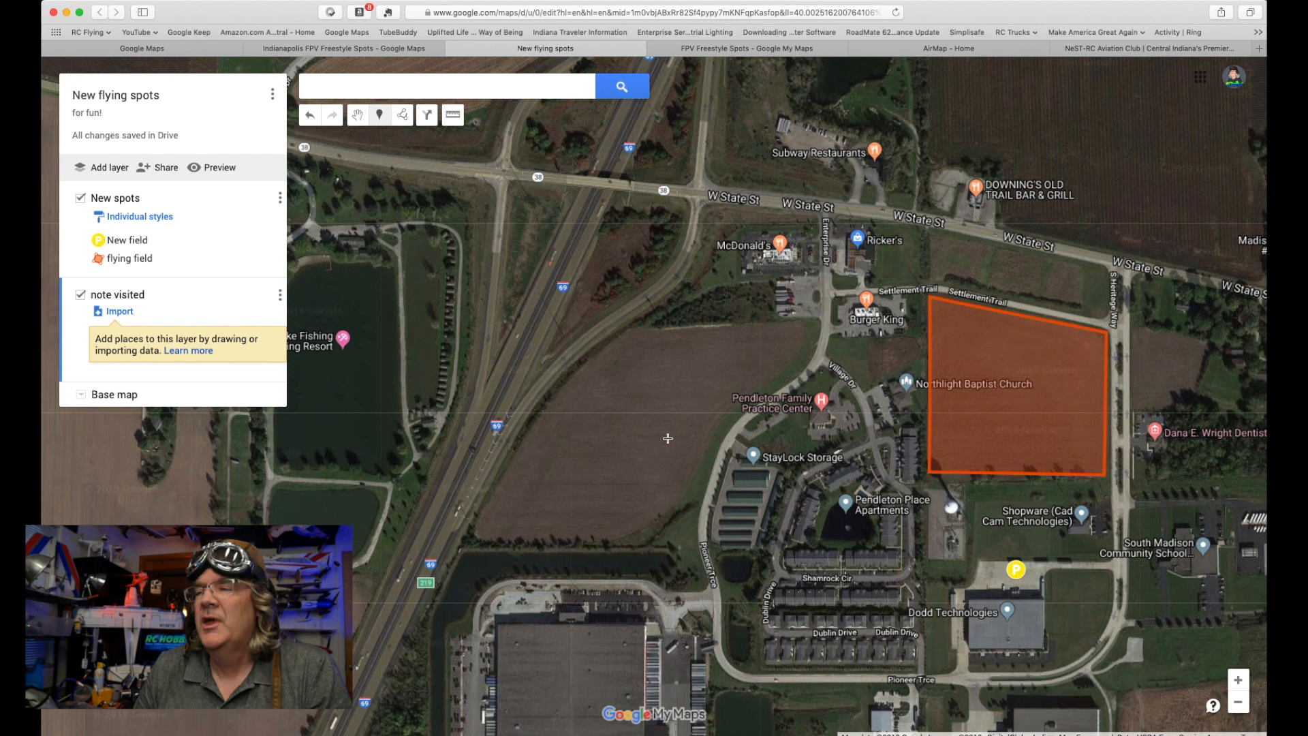
pyautogui.click(667, 438)
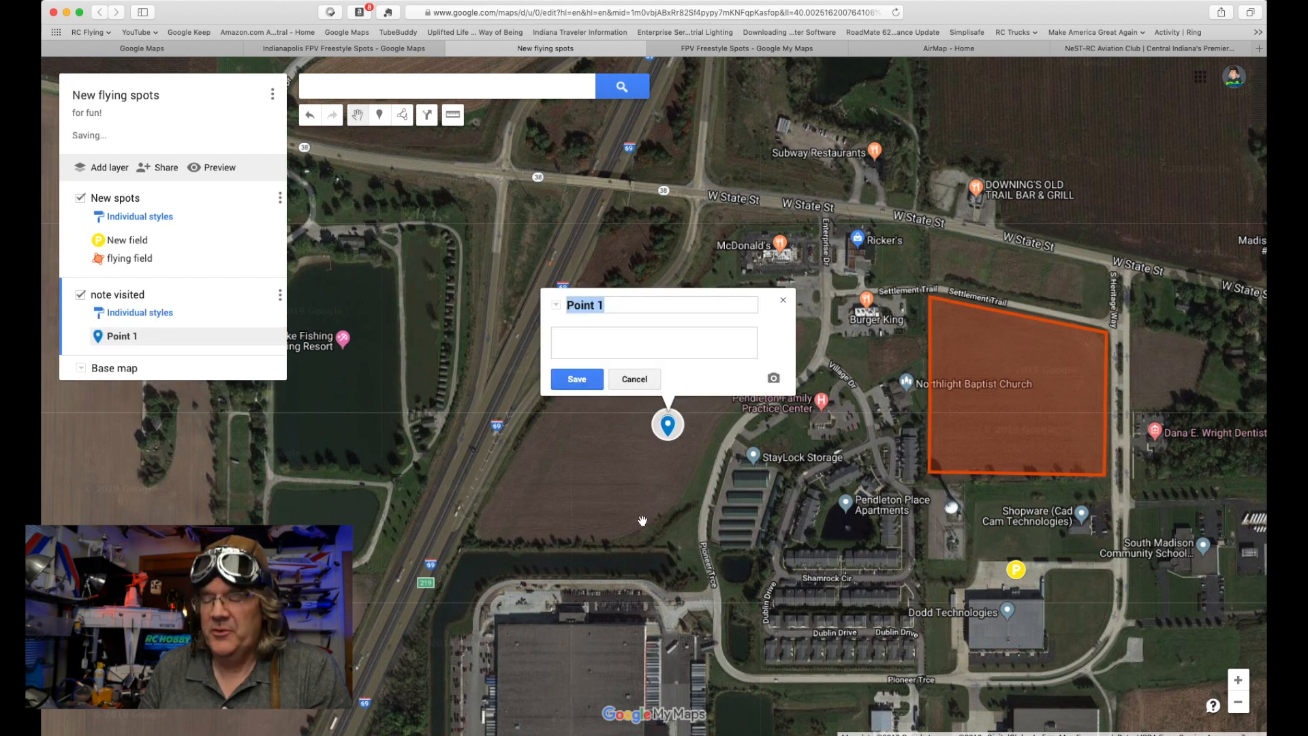
pyautogui.write('field')
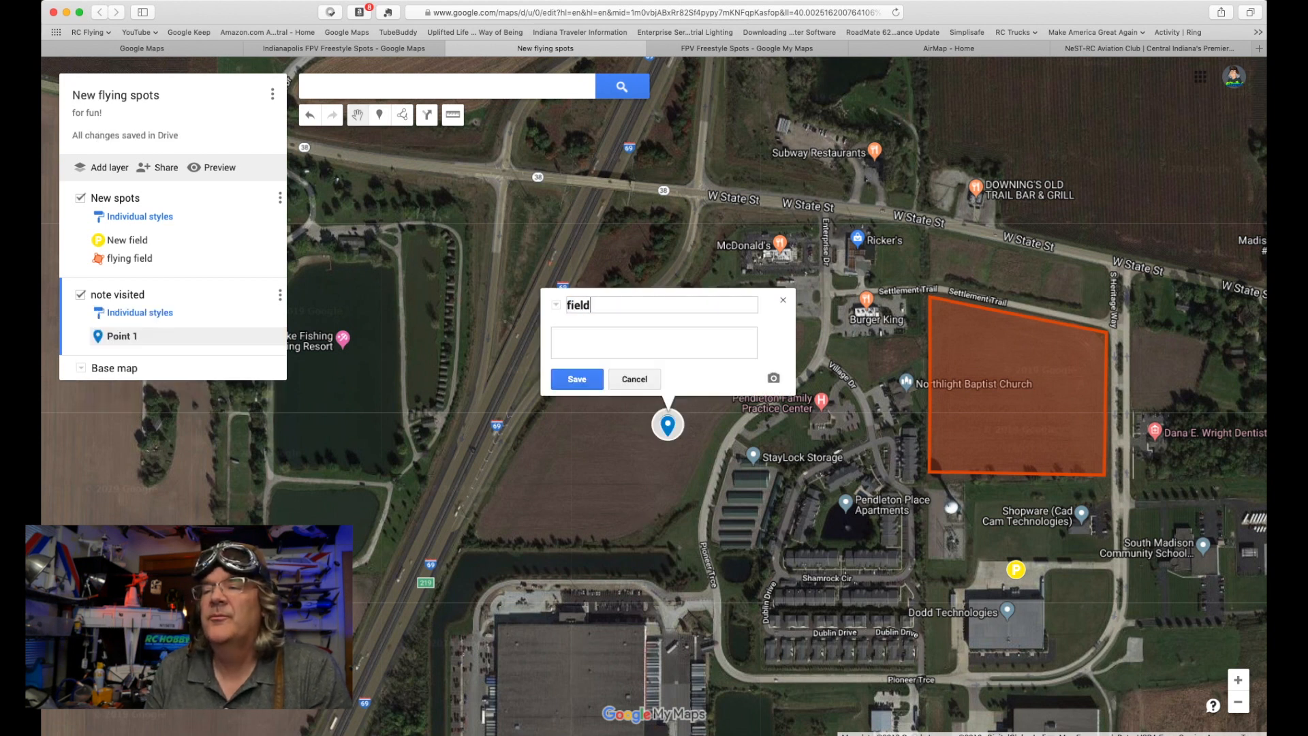
pyautogui.click(577, 378)
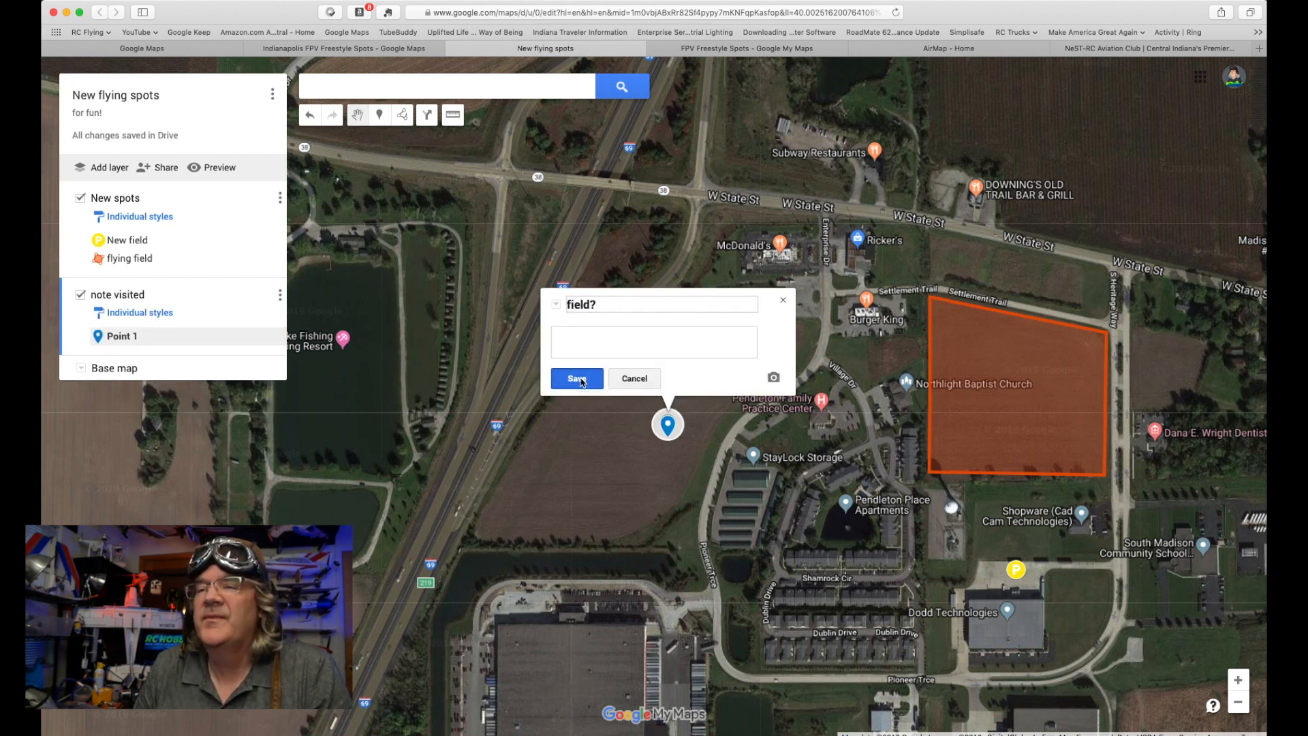
# Outline the field around the "field?" marker with a closed six-corner polygon following its edges.
pyautogui.click(403, 116)
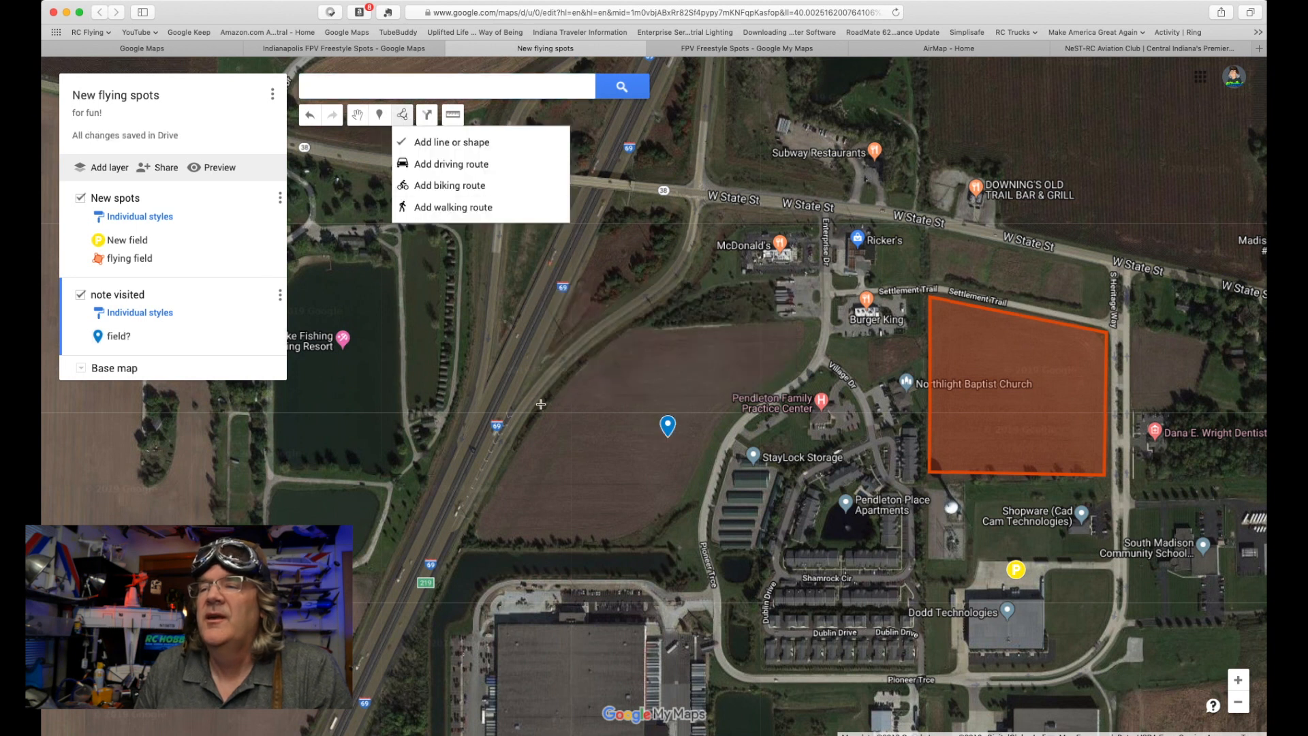
pyautogui.click(488, 536)
pyautogui.click(688, 536)
pyautogui.click(742, 408)
pyautogui.click(816, 336)
pyautogui.click(625, 338)
pyautogui.click(526, 450)
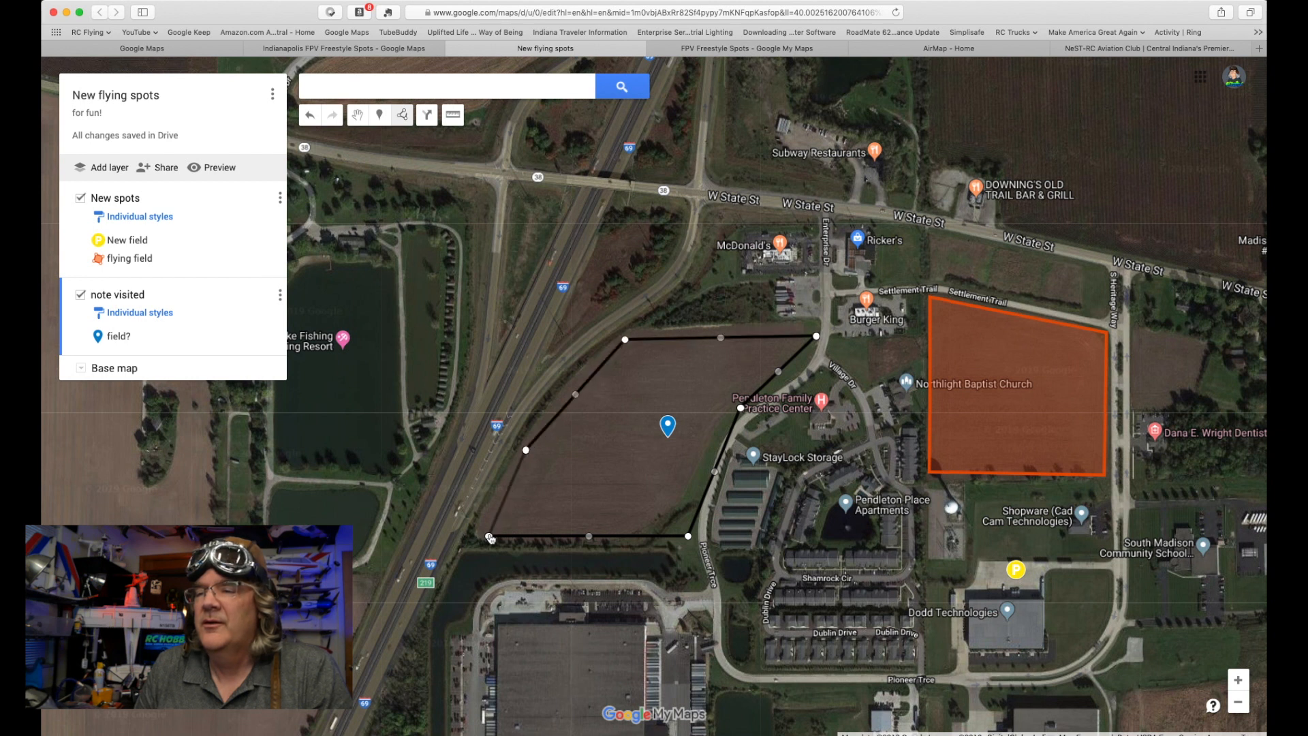
pyautogui.click(489, 536)
# Name the new polygon "Field?", save it and close its details.
pyautogui.write('Field?')
pyautogui.press('Return')
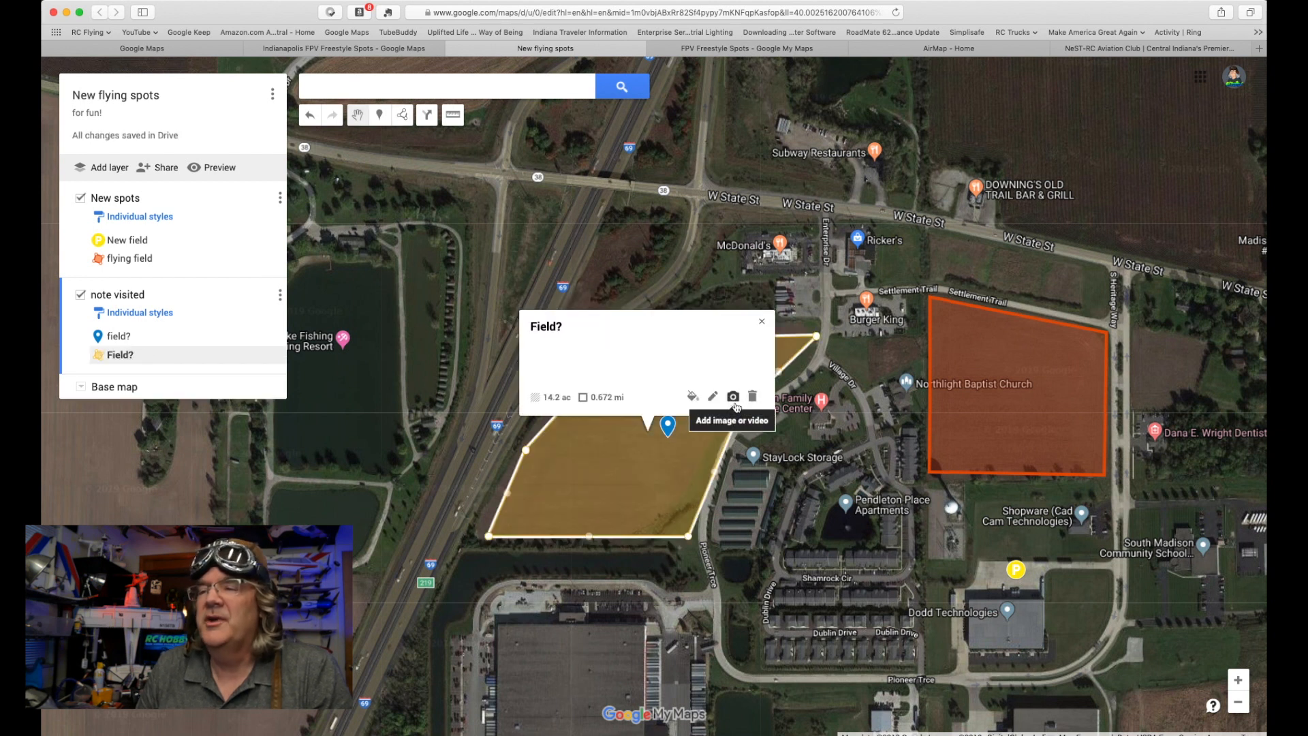
pyautogui.click(761, 324)
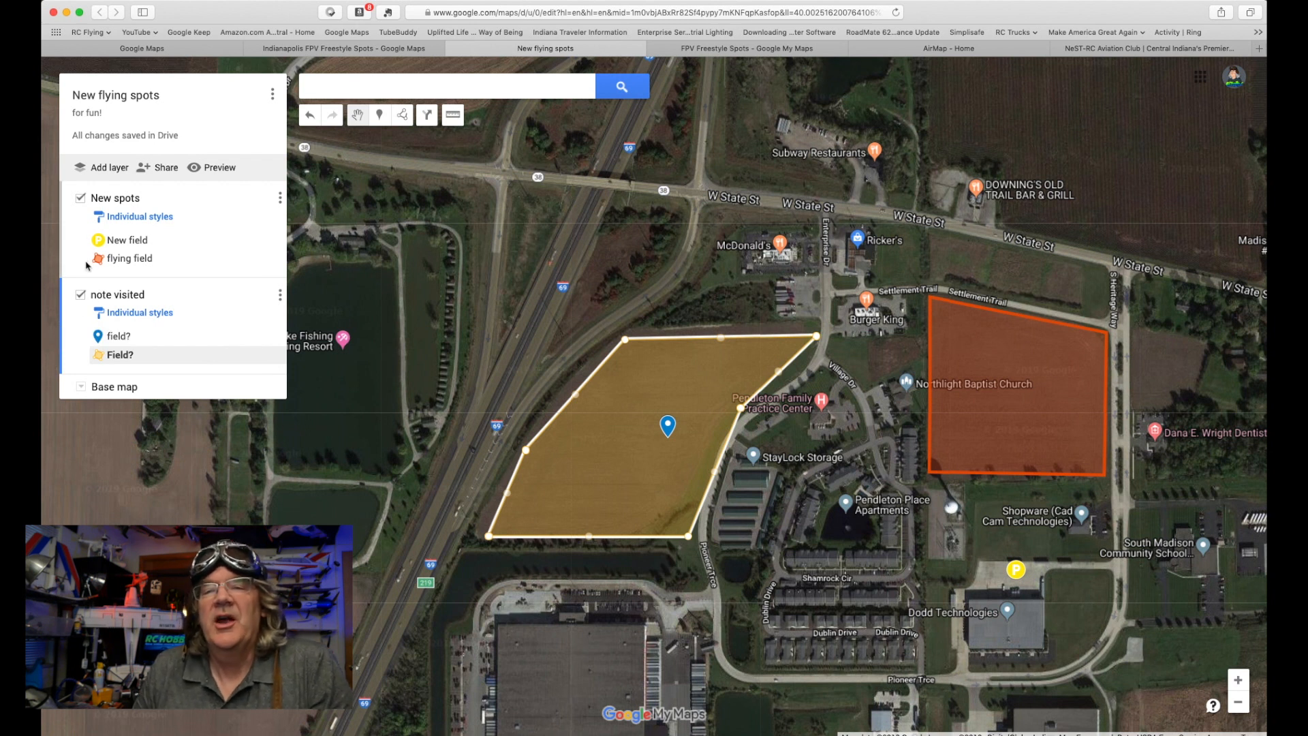
# Hide and show the "note visited" layer twice to compare the map with and without it.
pyautogui.click(80, 296)
pyautogui.click(79, 296)
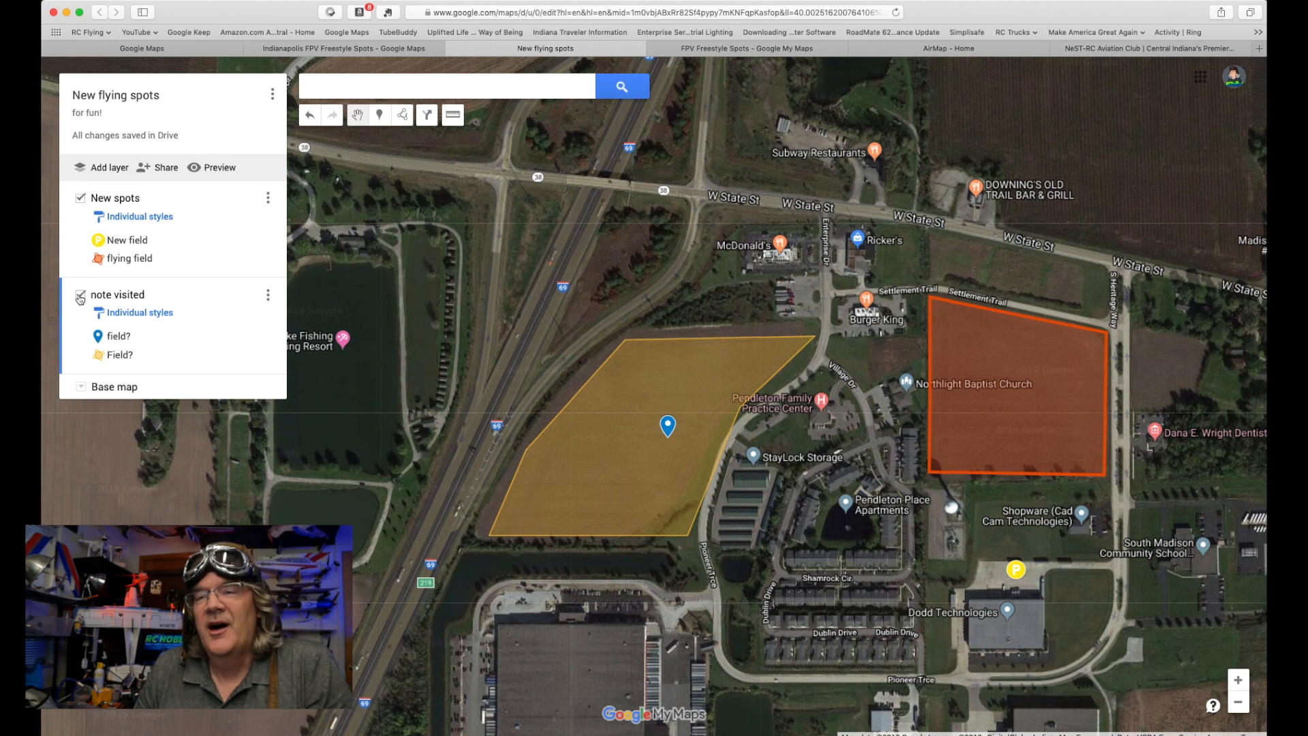
pyautogui.click(80, 296)
pyautogui.click(80, 295)
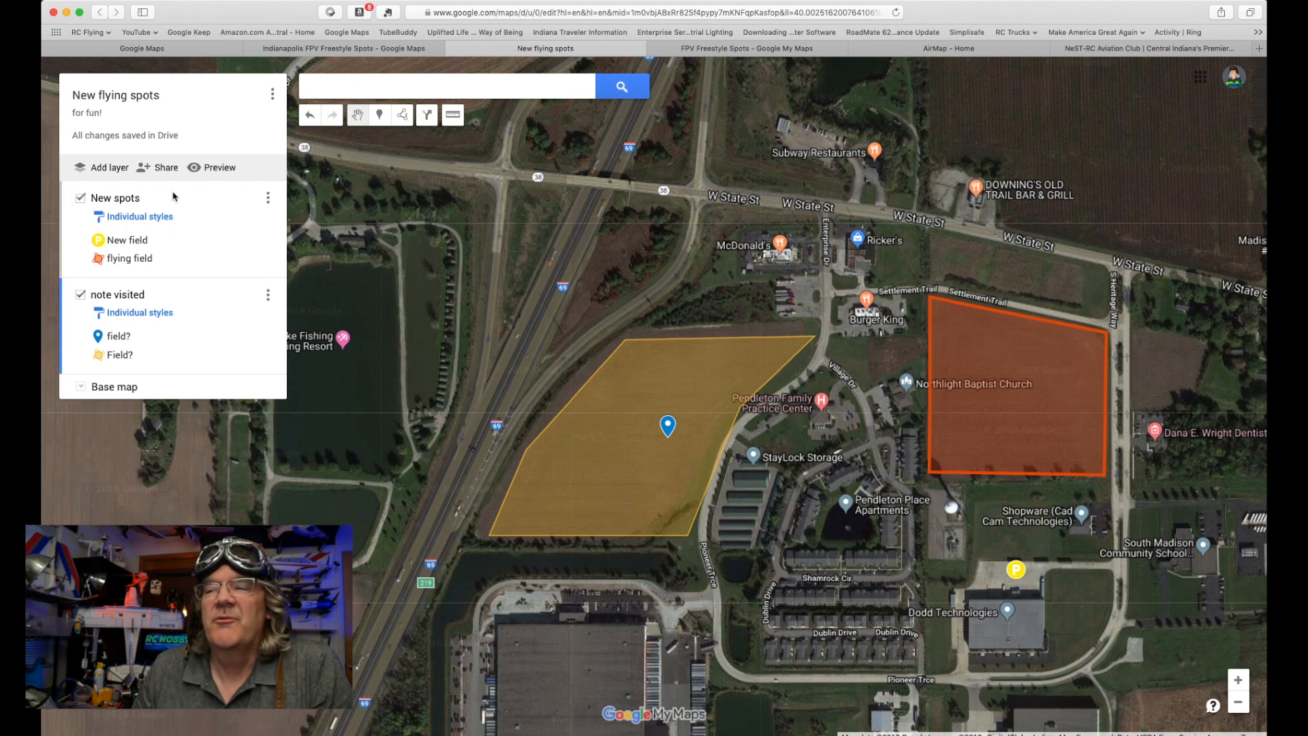
# Review the map's sharing settings, including the share link and the invitation options, and close them.
pyautogui.click(166, 169)
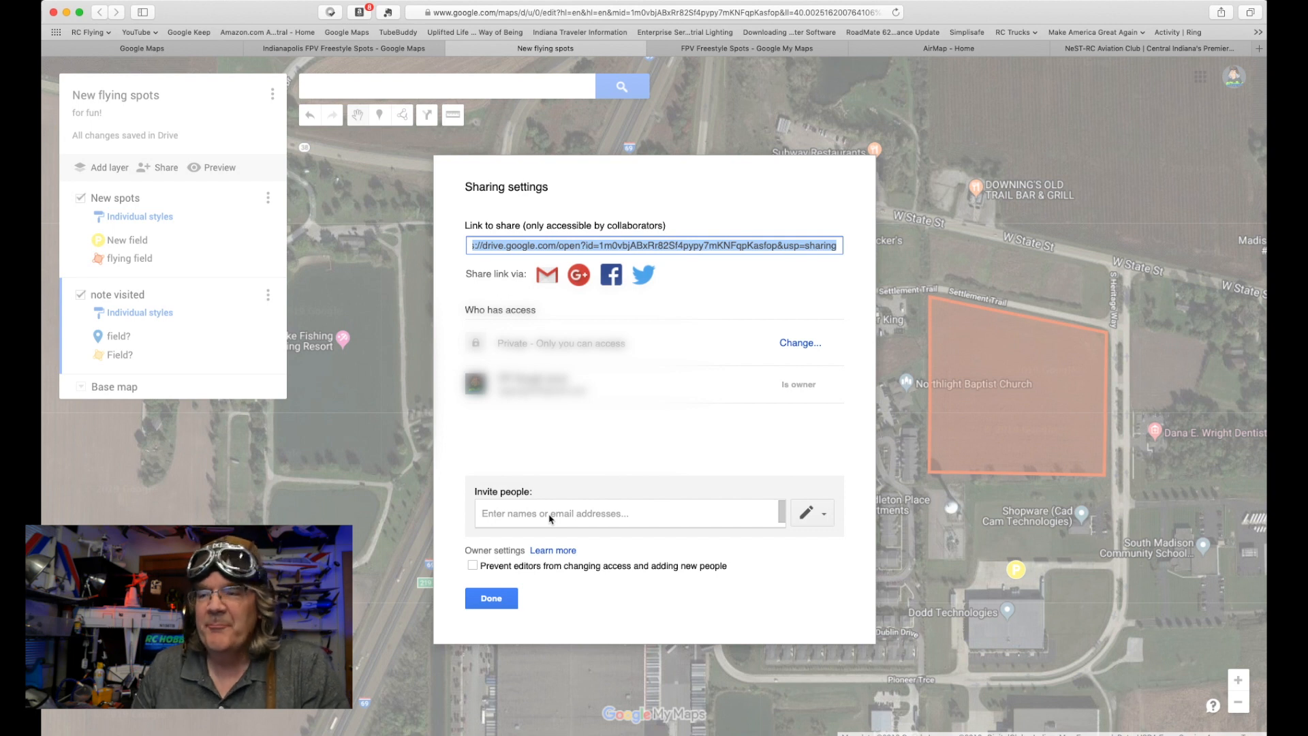
pyautogui.click(492, 600)
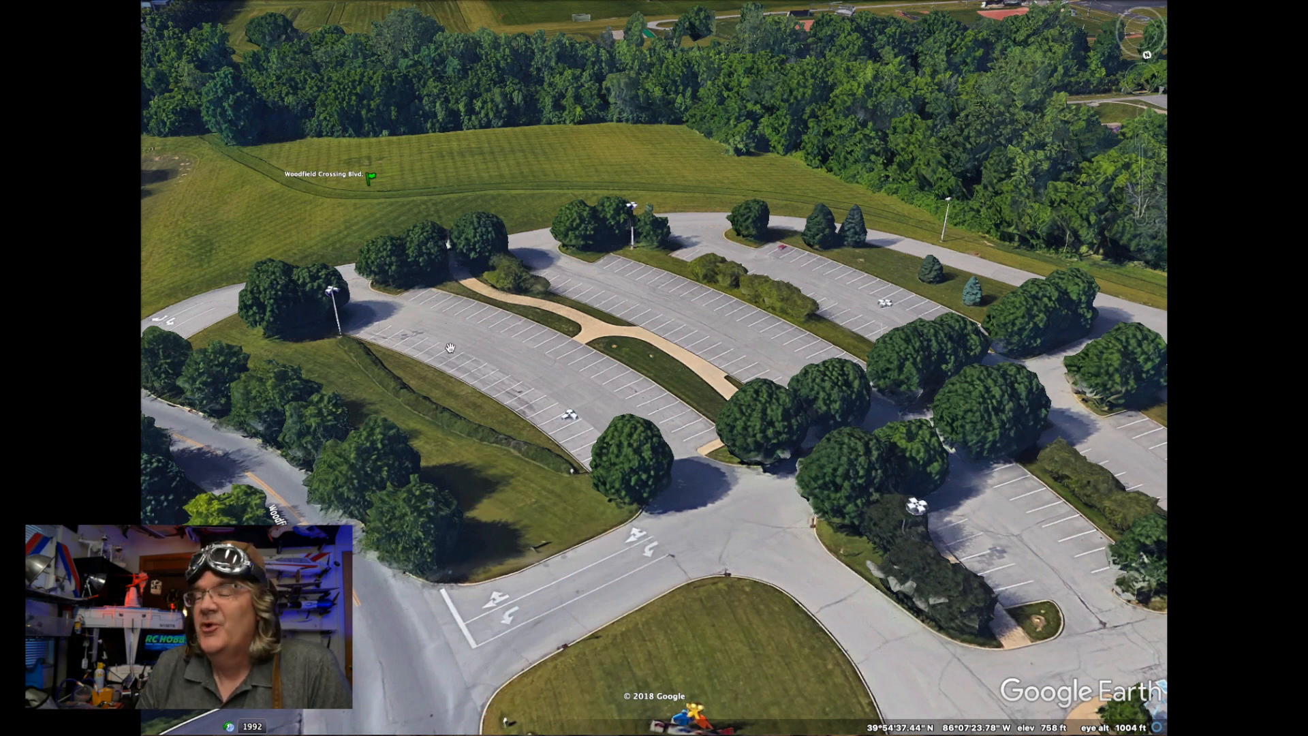
# Switch to Google Earth and inspect the Woodfield Crossing Blvd parking lot and adjoining field from another angle in 3D.
pyautogui.moveTo(855, 447); pyautogui.dragTo(929, 526)
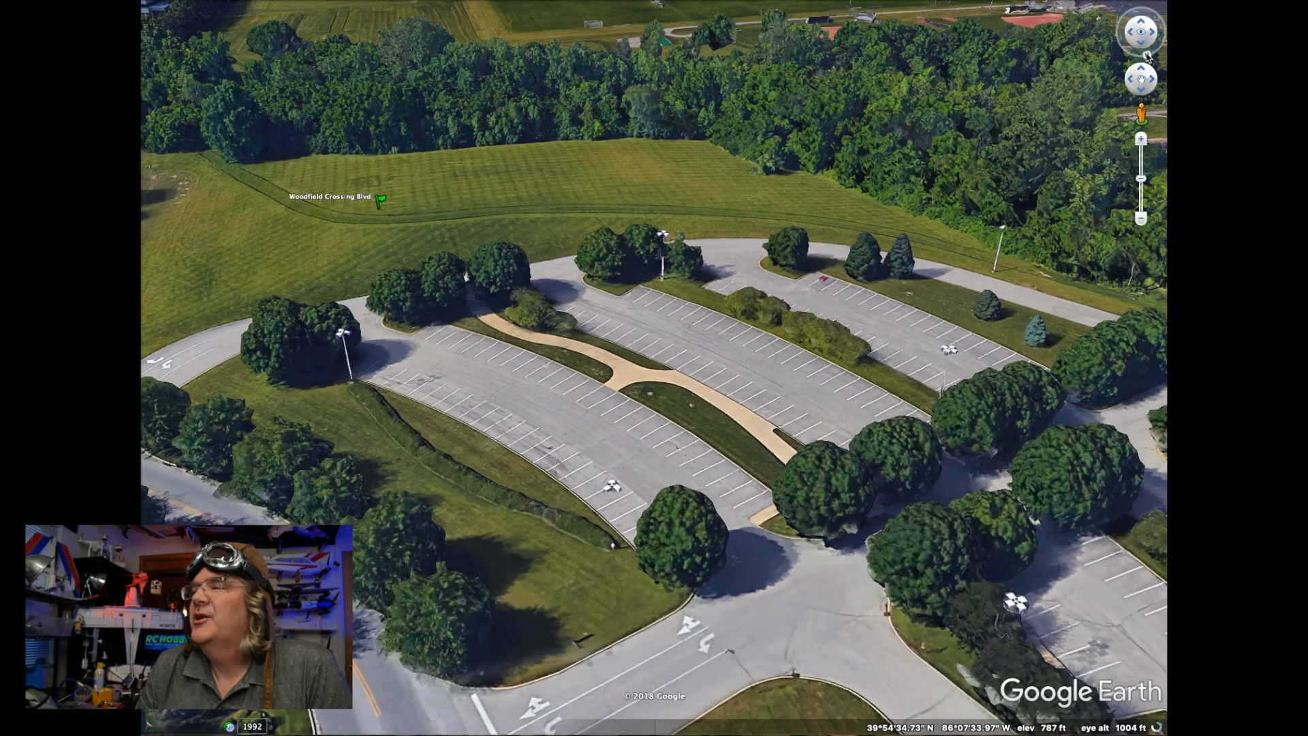
pyautogui.moveTo(1148, 56); pyautogui.dragTo(1121, 44)
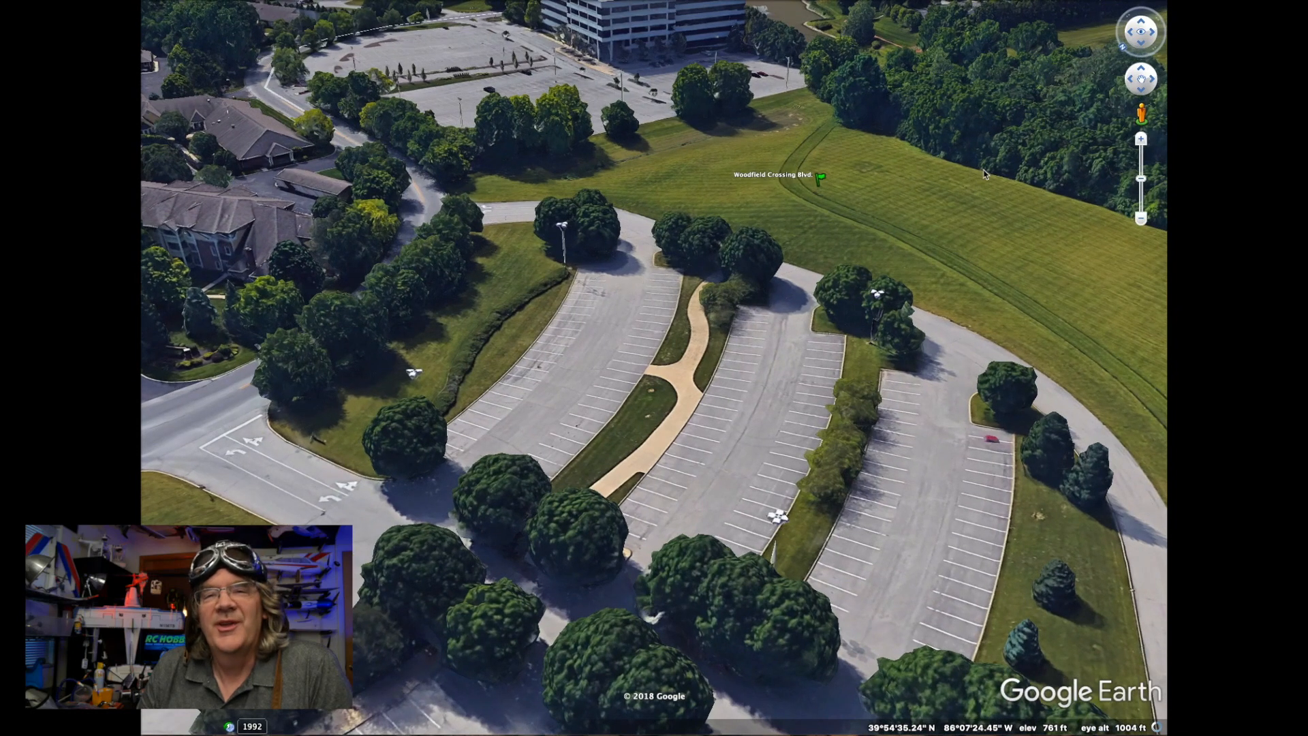